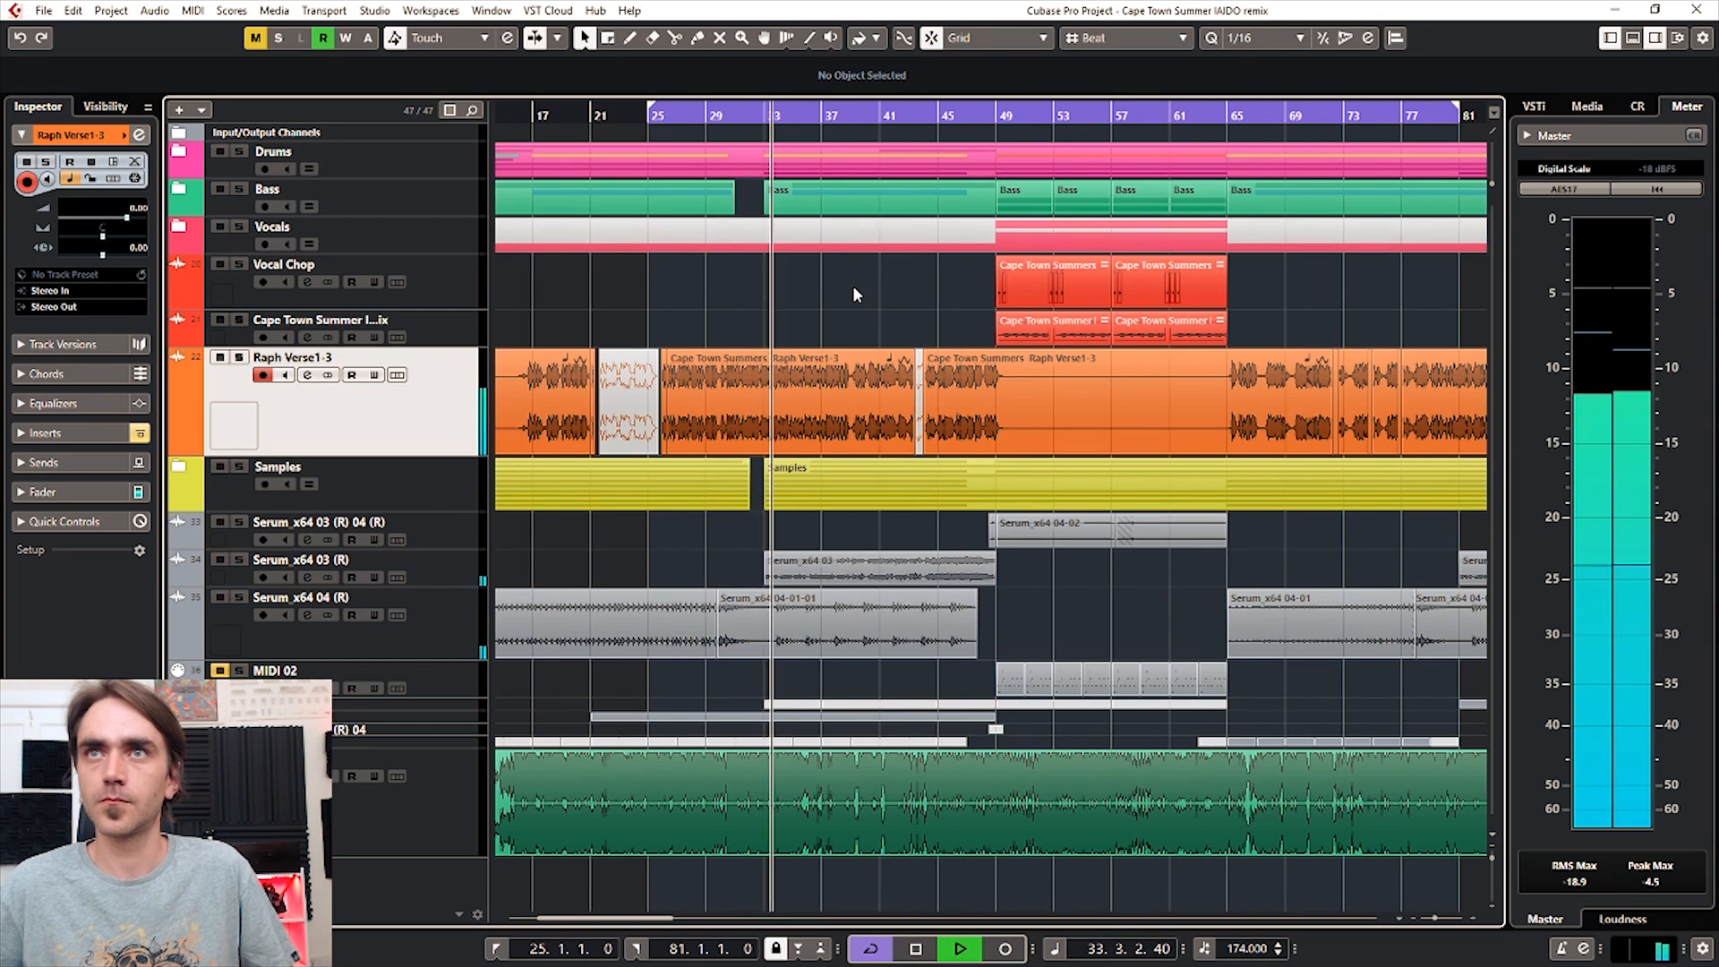
scroll(853, 291, down, 2)
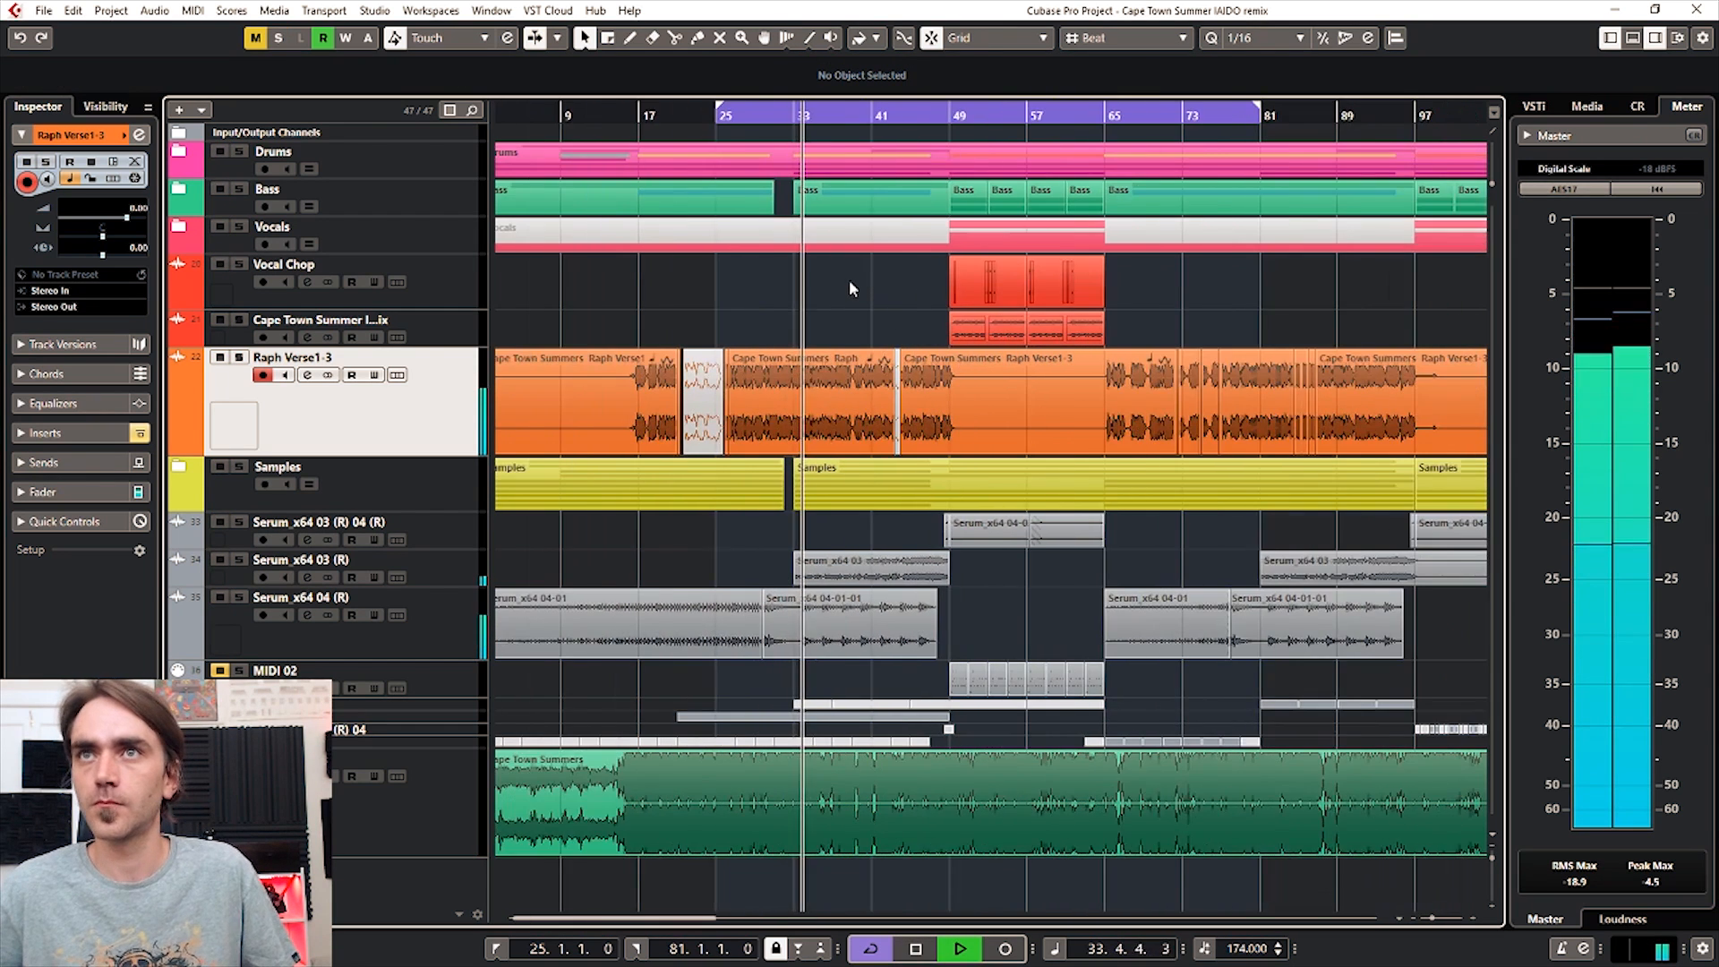
scroll(833, 282, right, 2)
scroll(761, 291, left, 1)
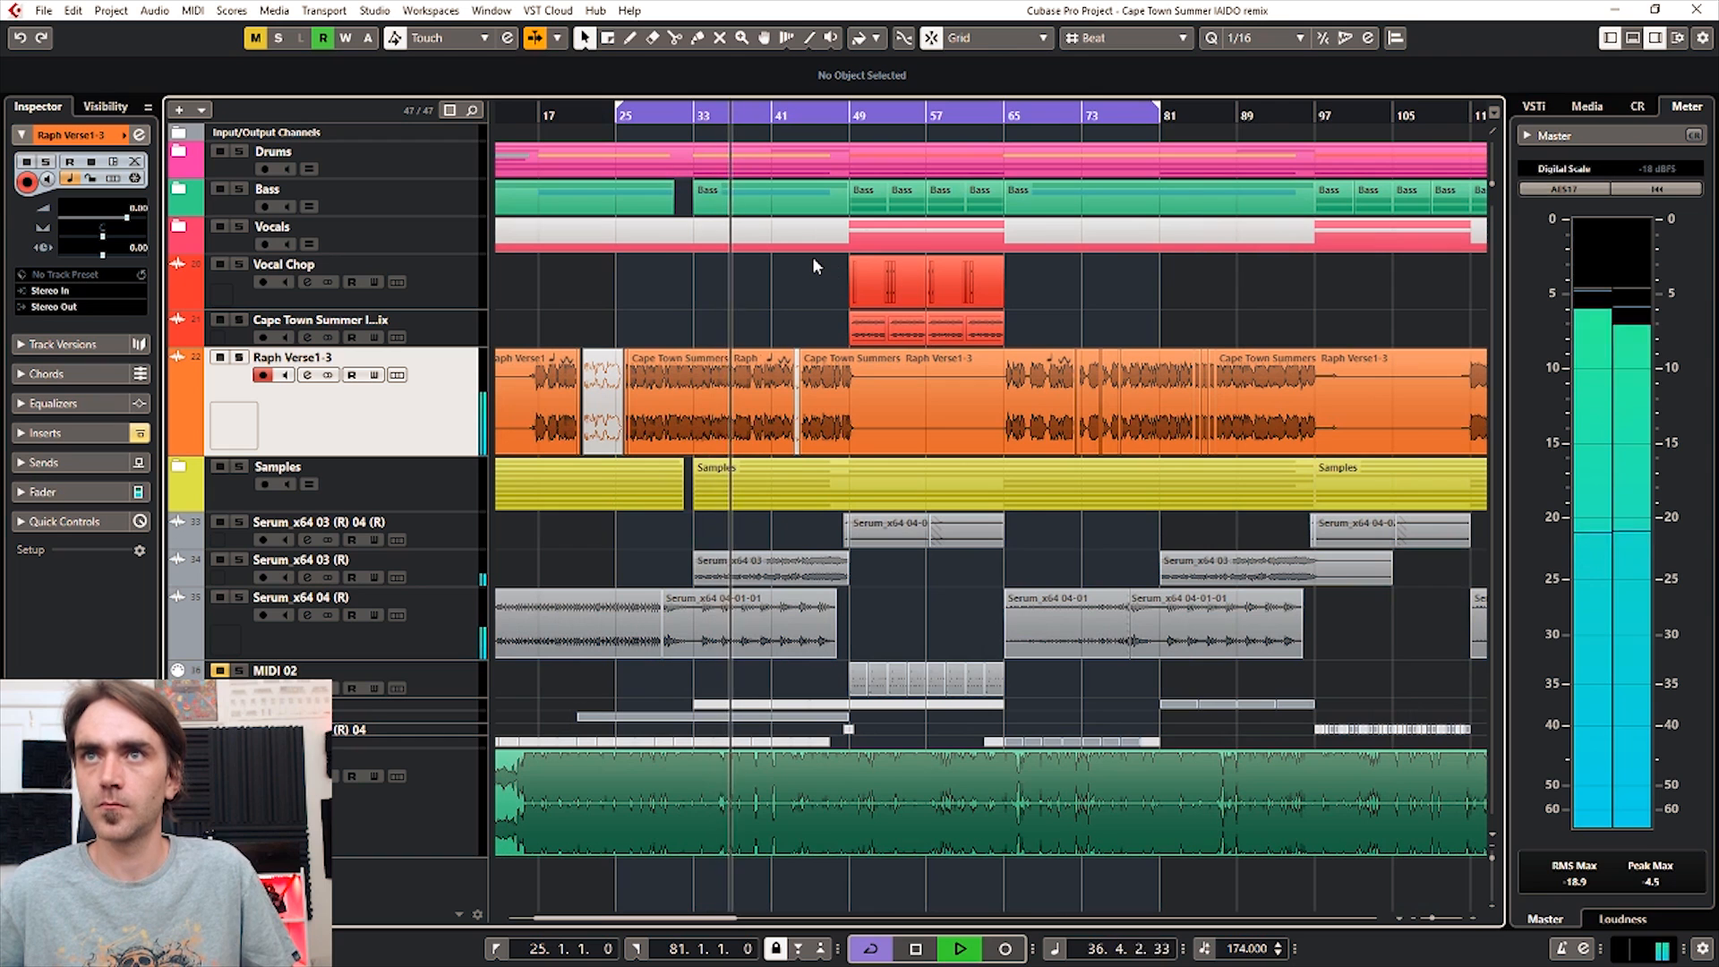
scroll(813, 255, down, 1)
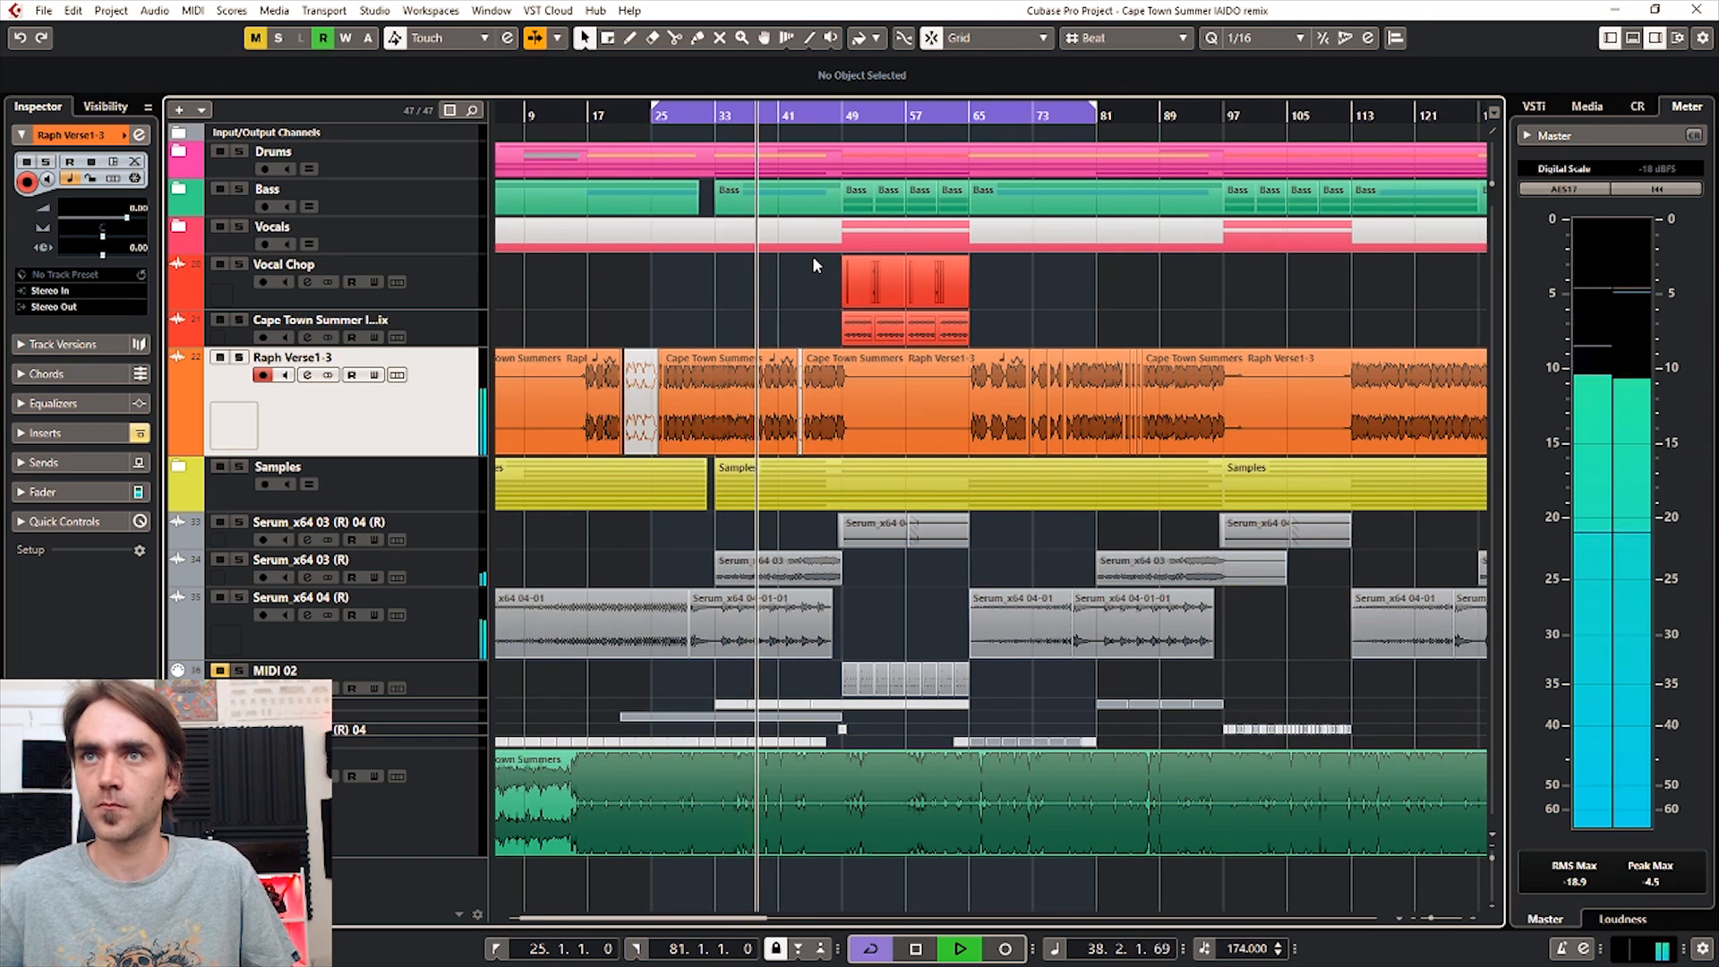
scroll(814, 258, right, 2)
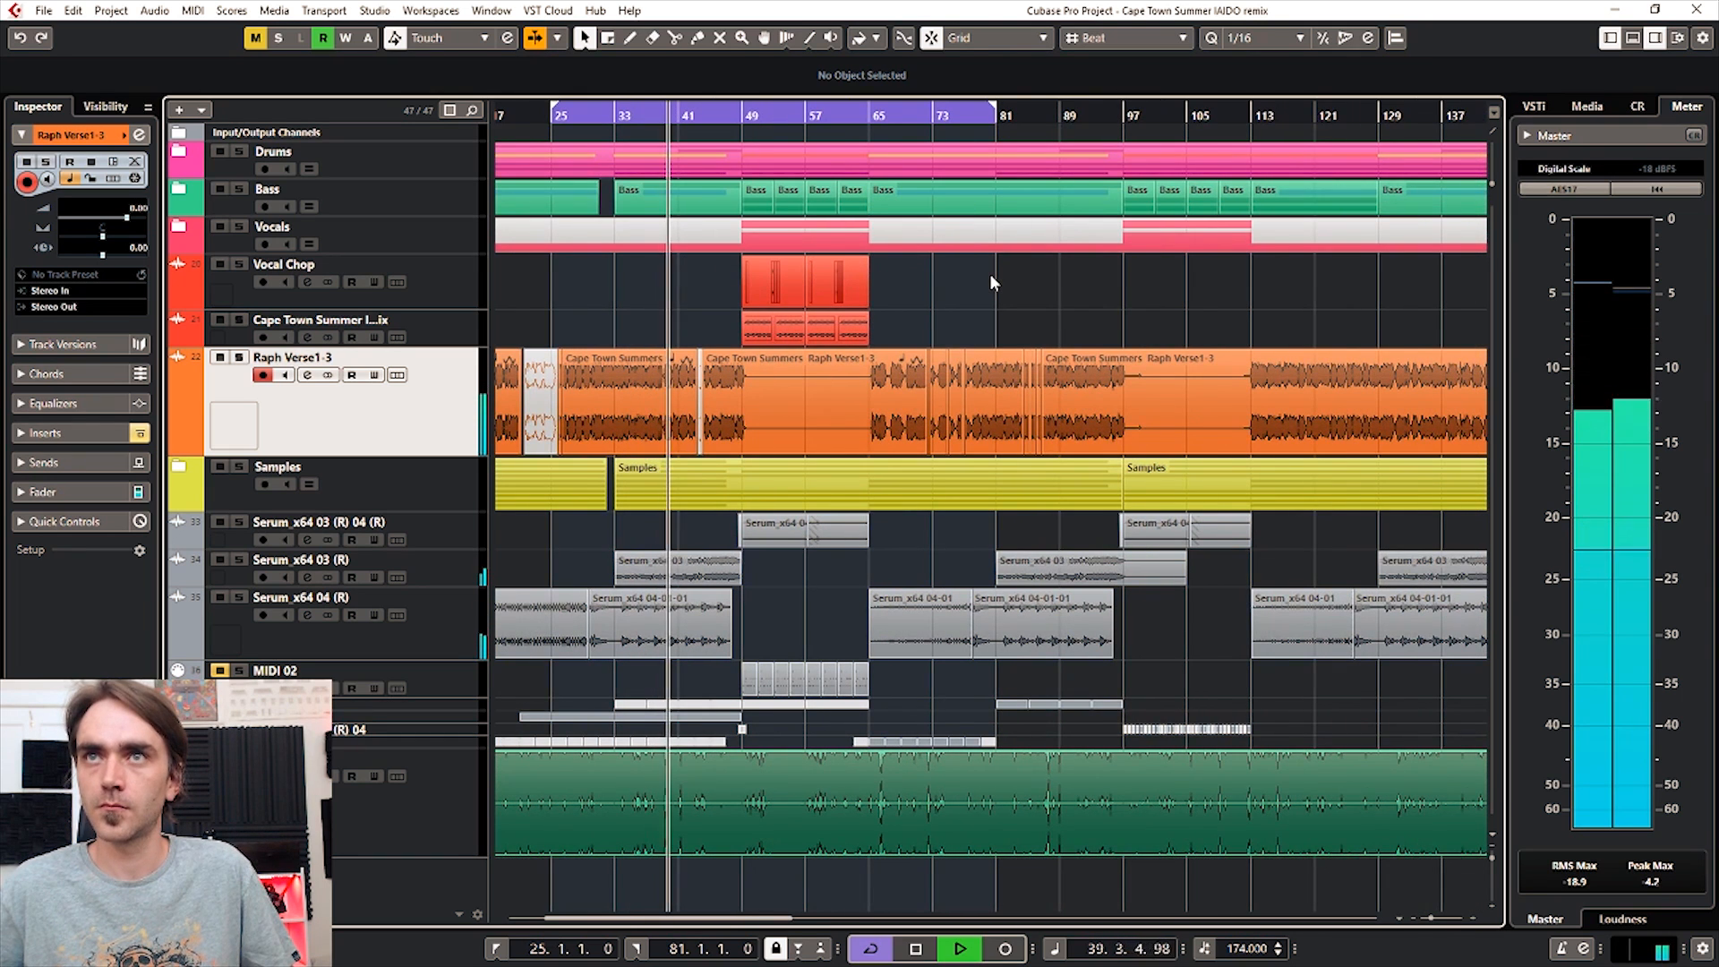
scroll(991, 272, left, 2)
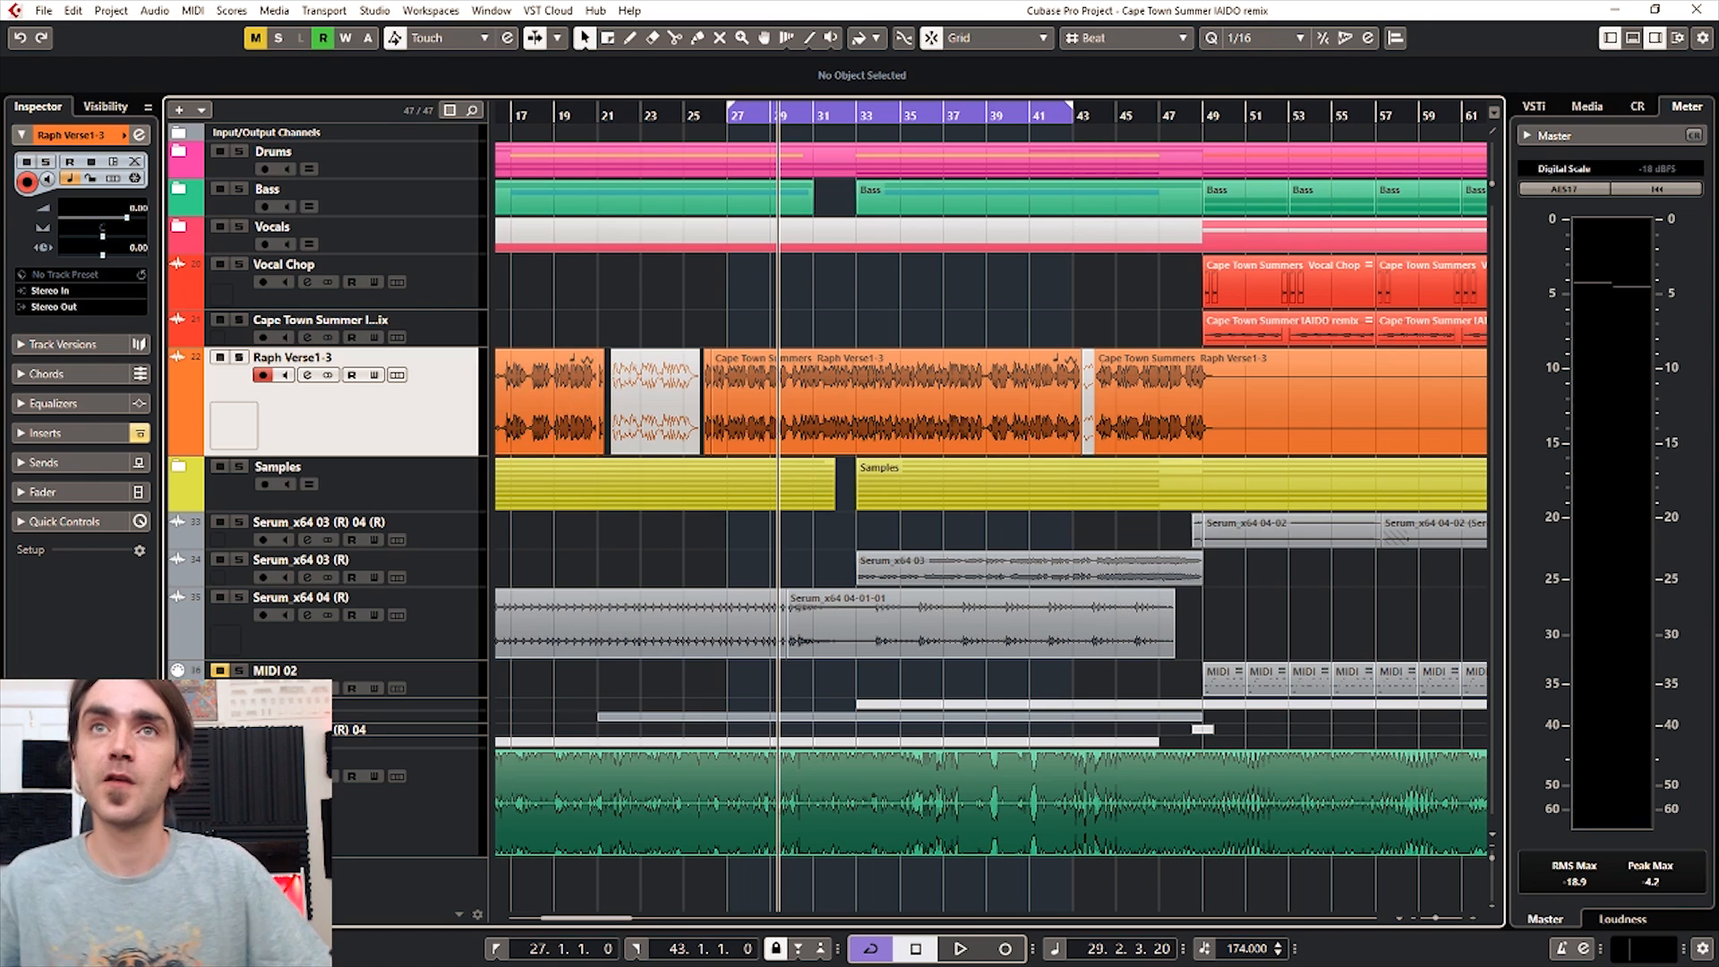
Step: Open the Nectar 3 insert on the verse vocal track, keep its Ducked Delay preset, and stop playback
click(81, 433)
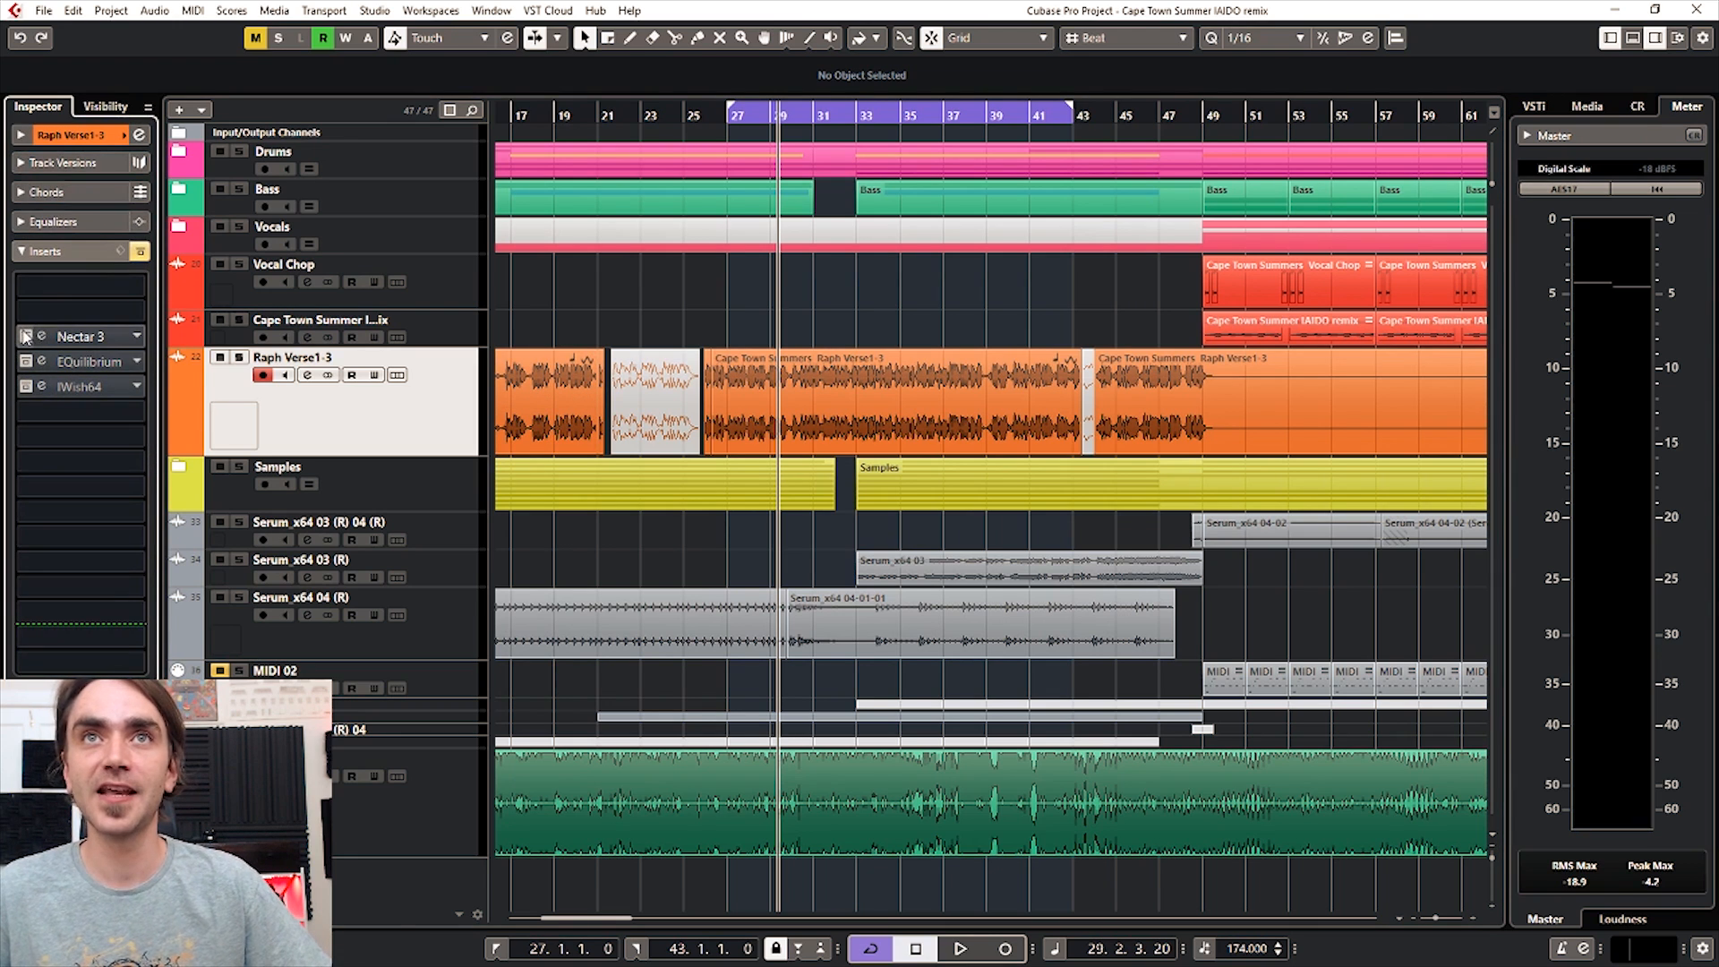
click(41, 338)
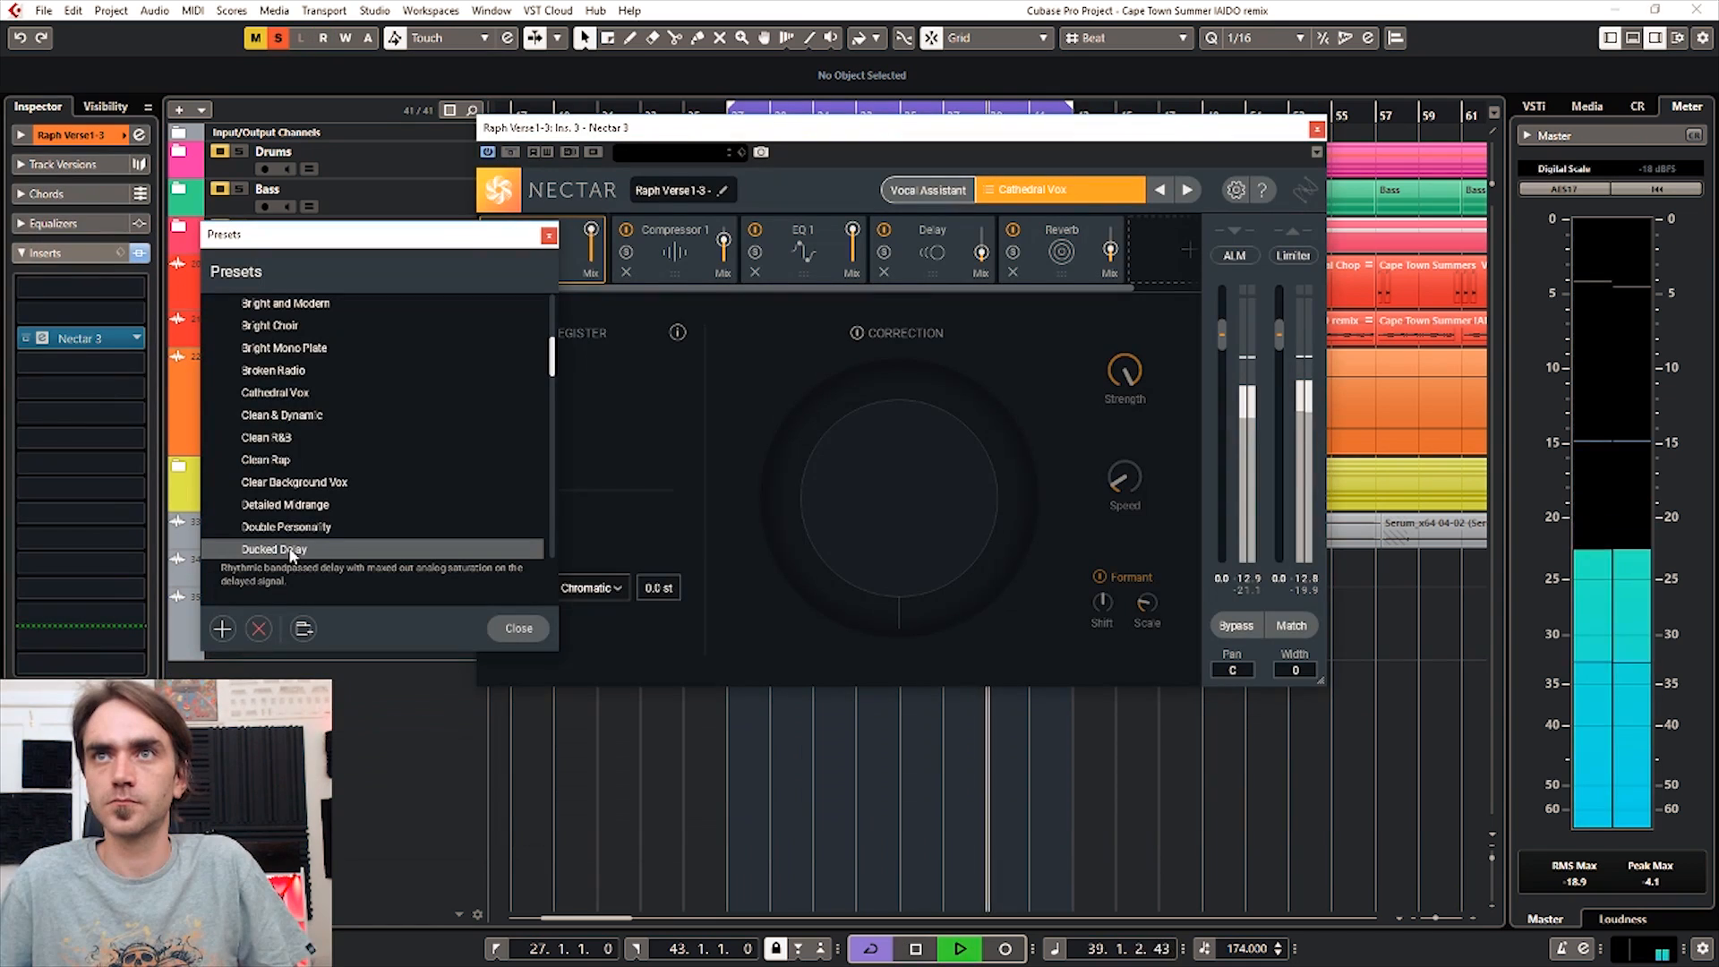
click(549, 232)
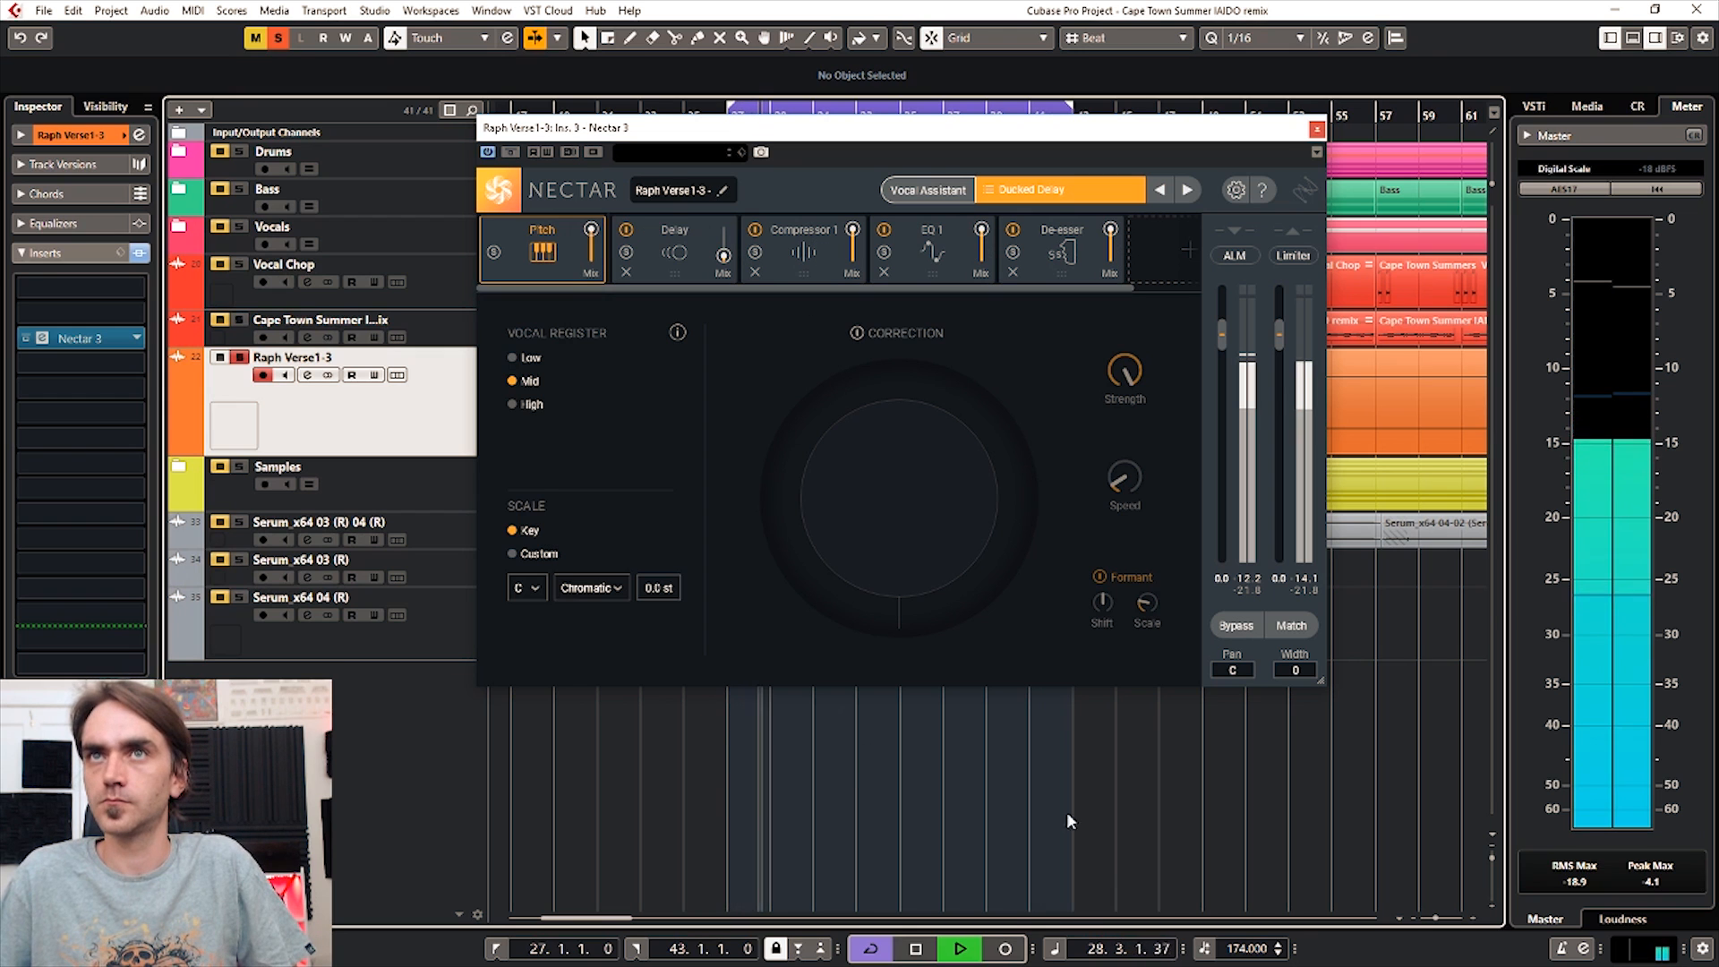
key(space)
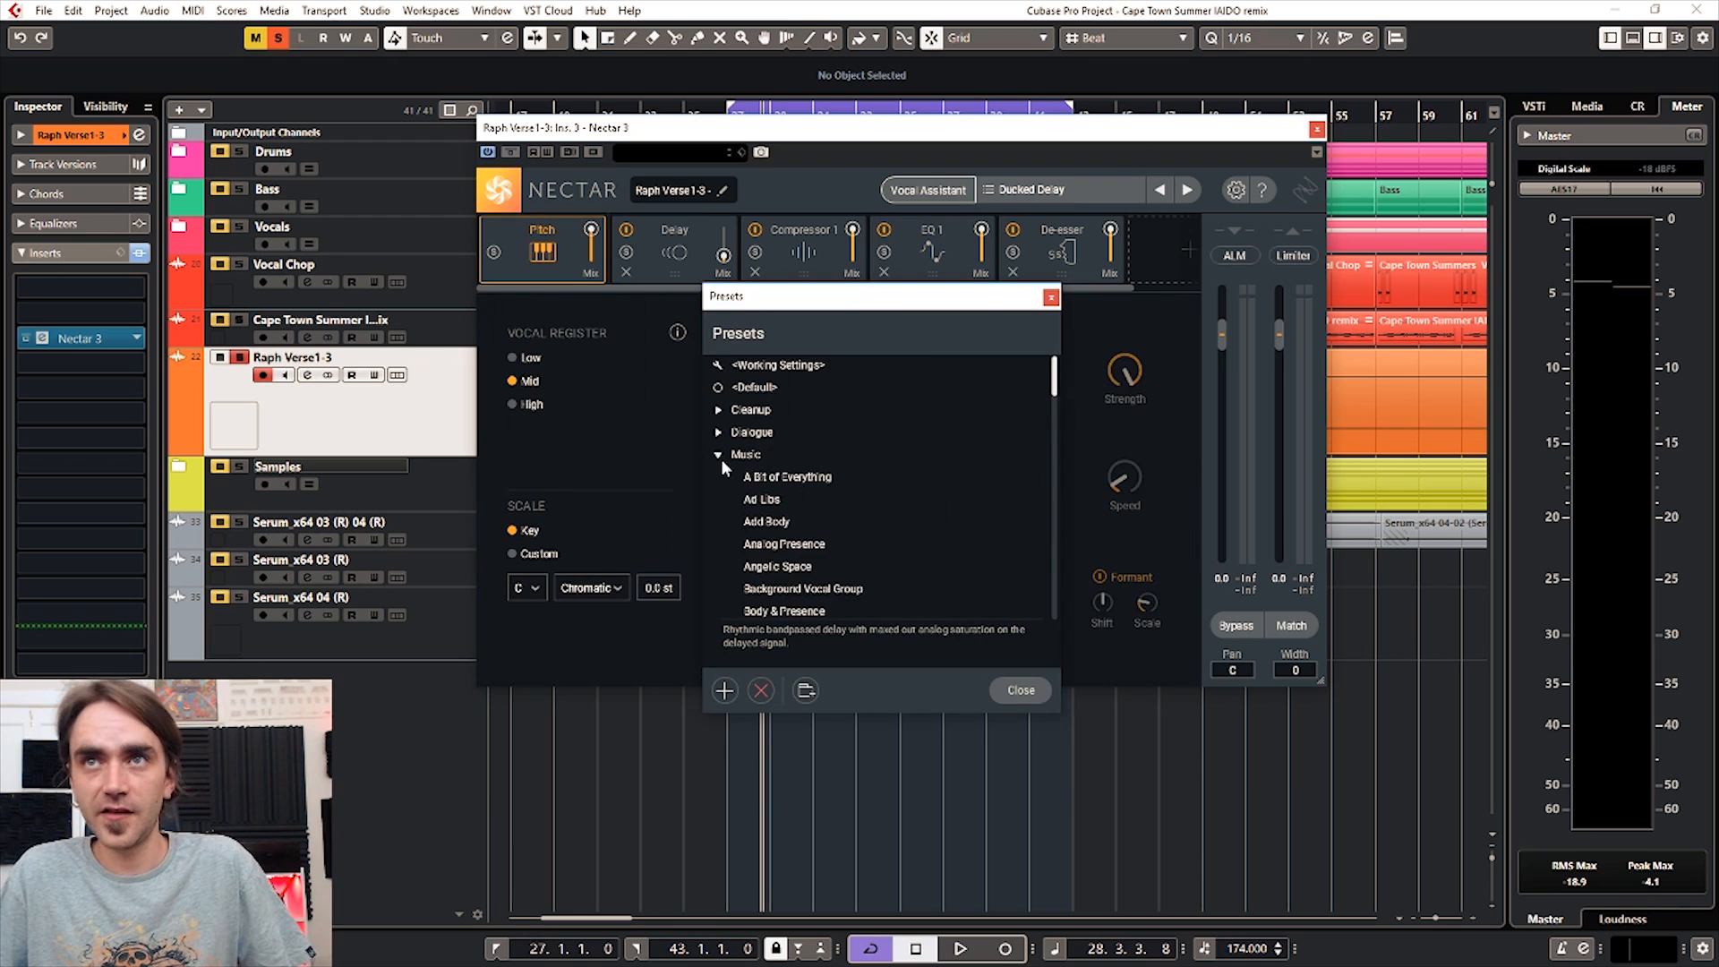
Step: Browse the Cleanup and Dialogue preset folders of Nectar 3 for the kinds of vocal treatments they offer
click(719, 455)
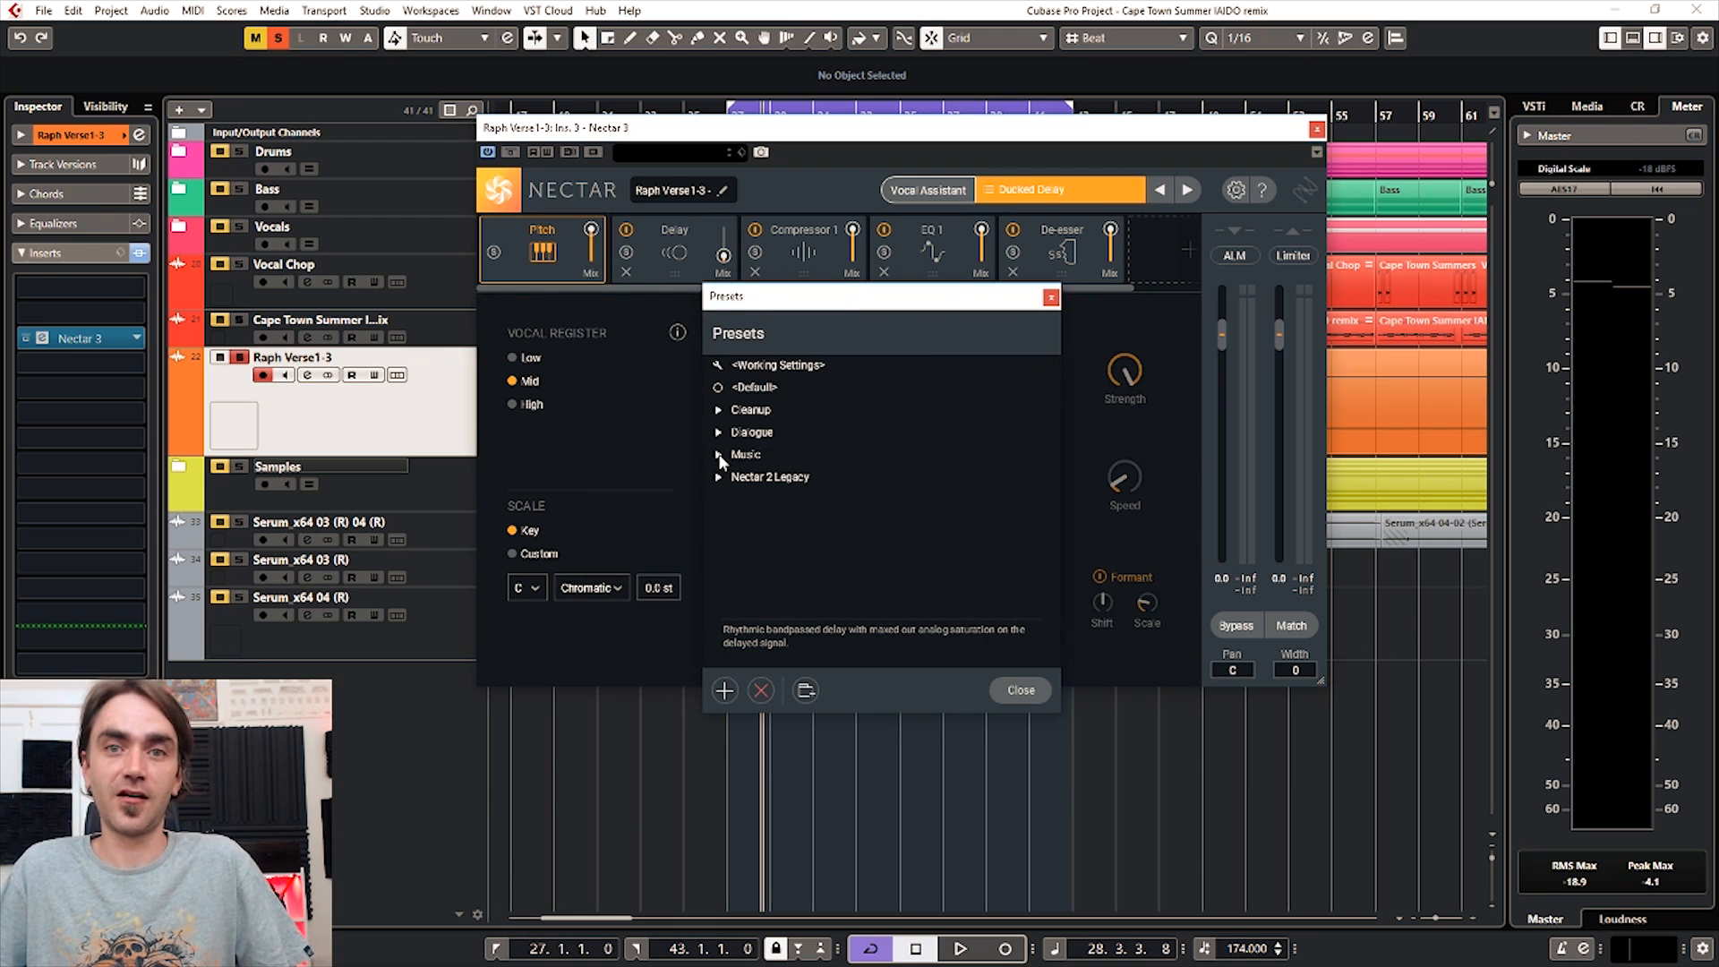
click(722, 410)
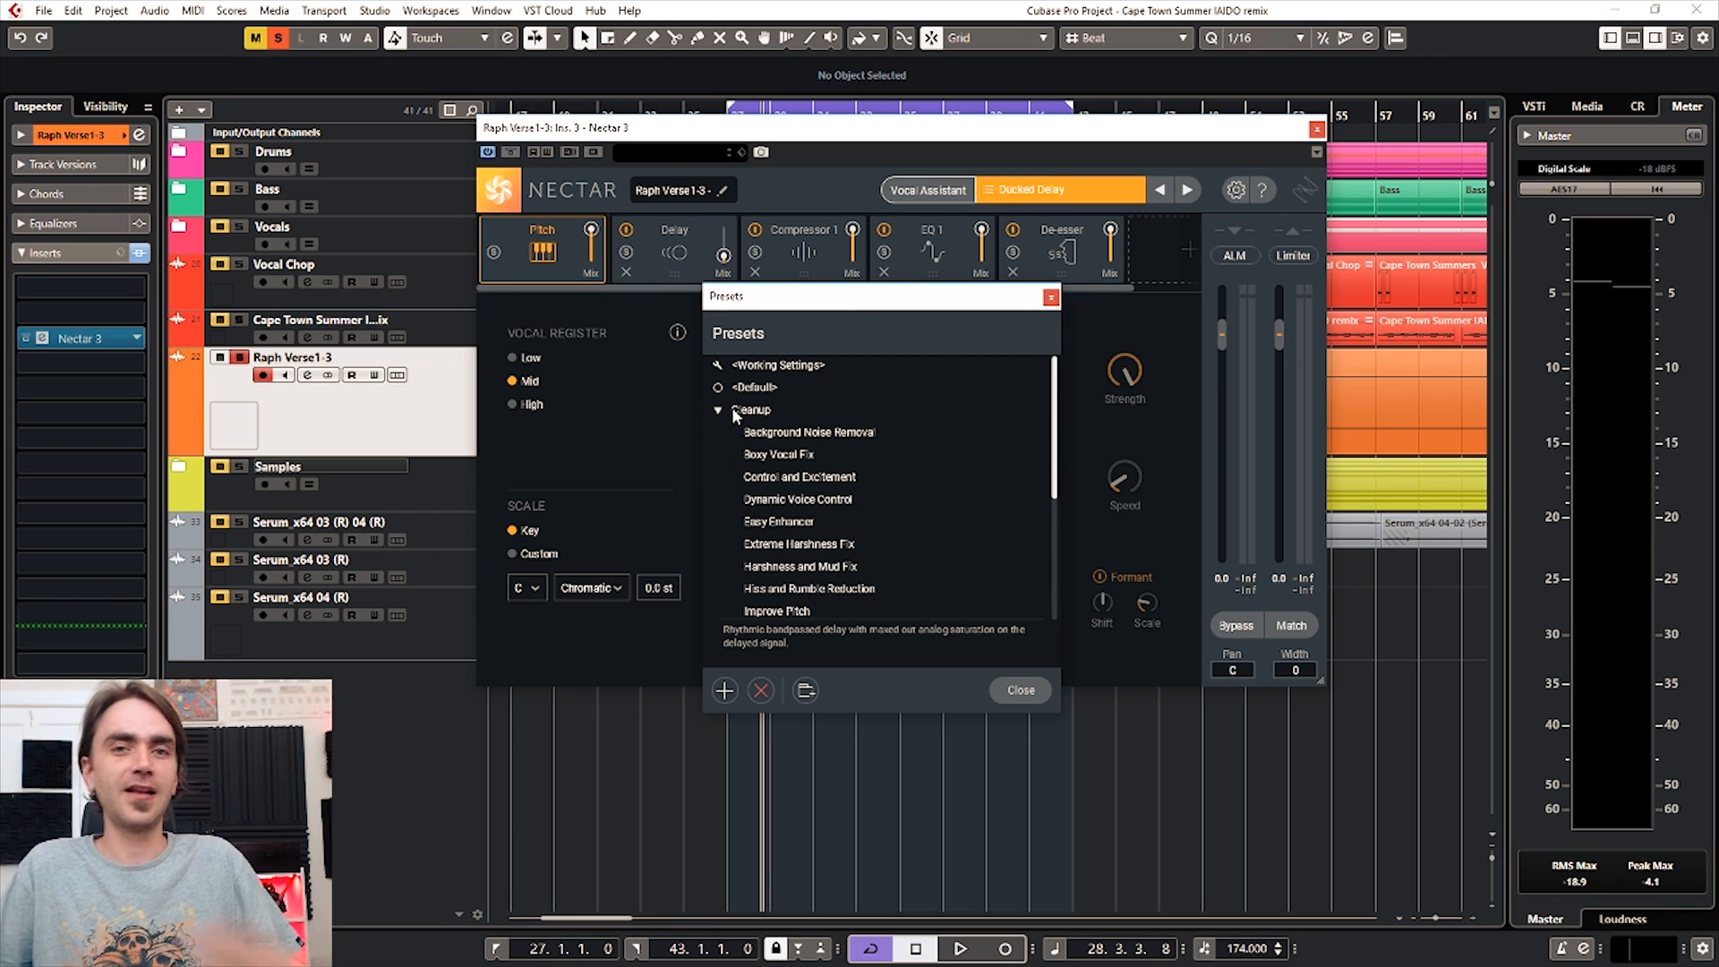
scroll(806, 497, down, 3)
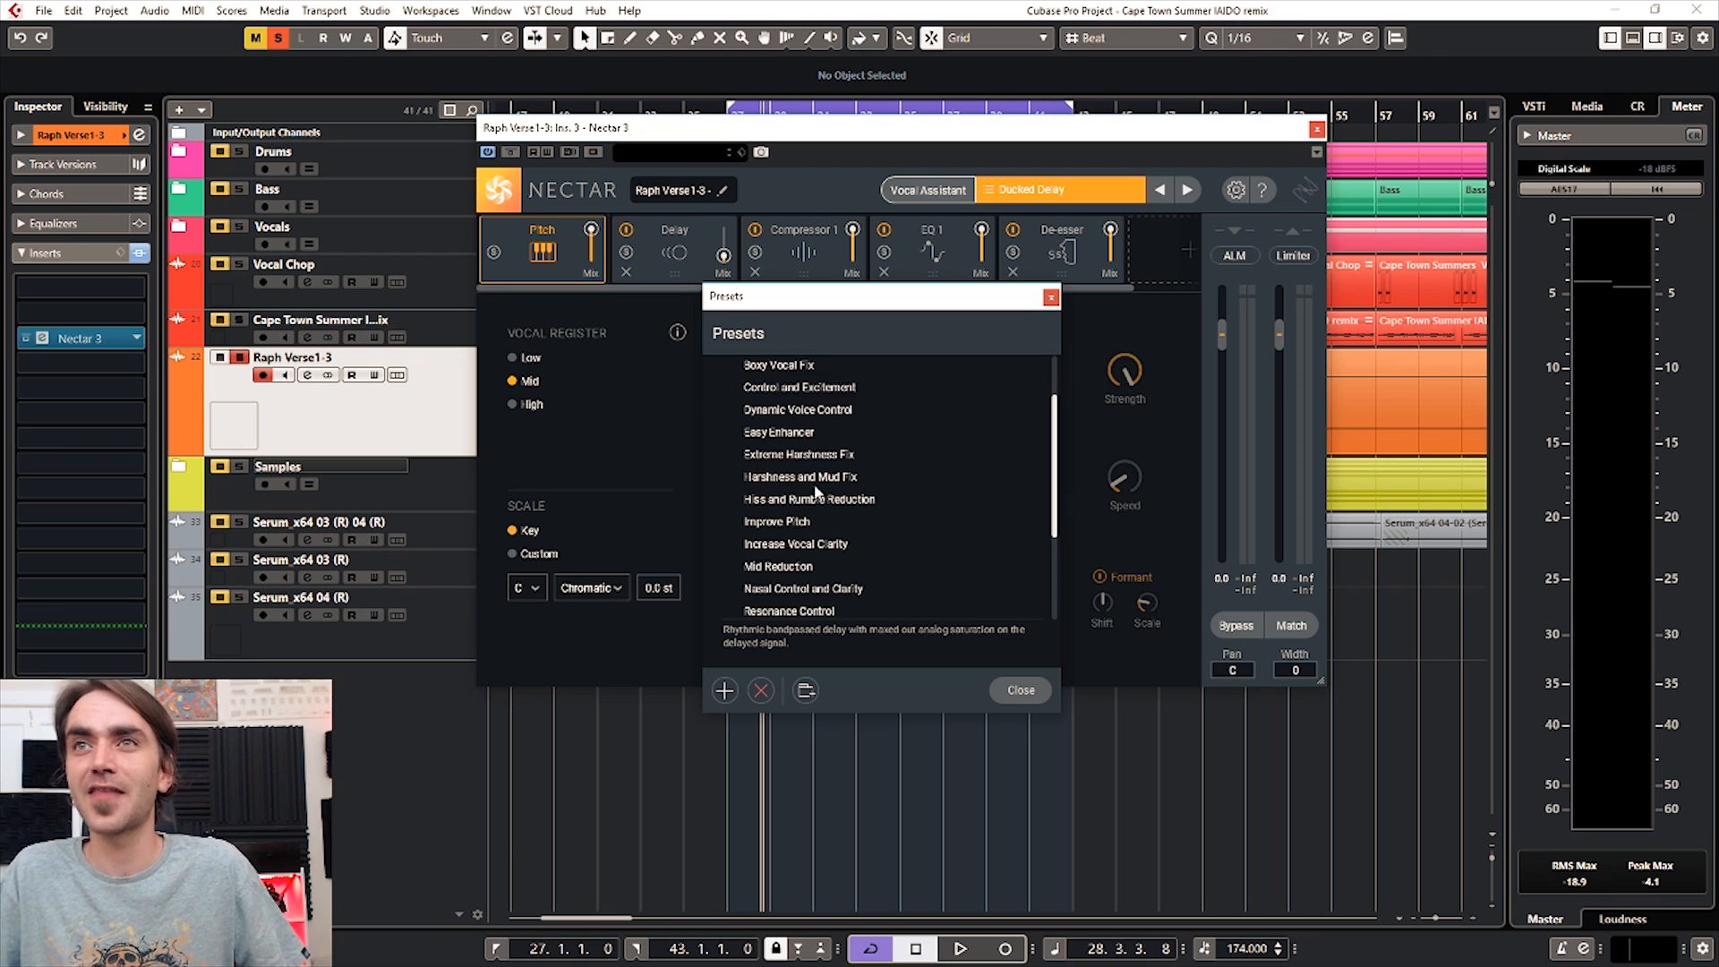
scroll(873, 520, up, 3)
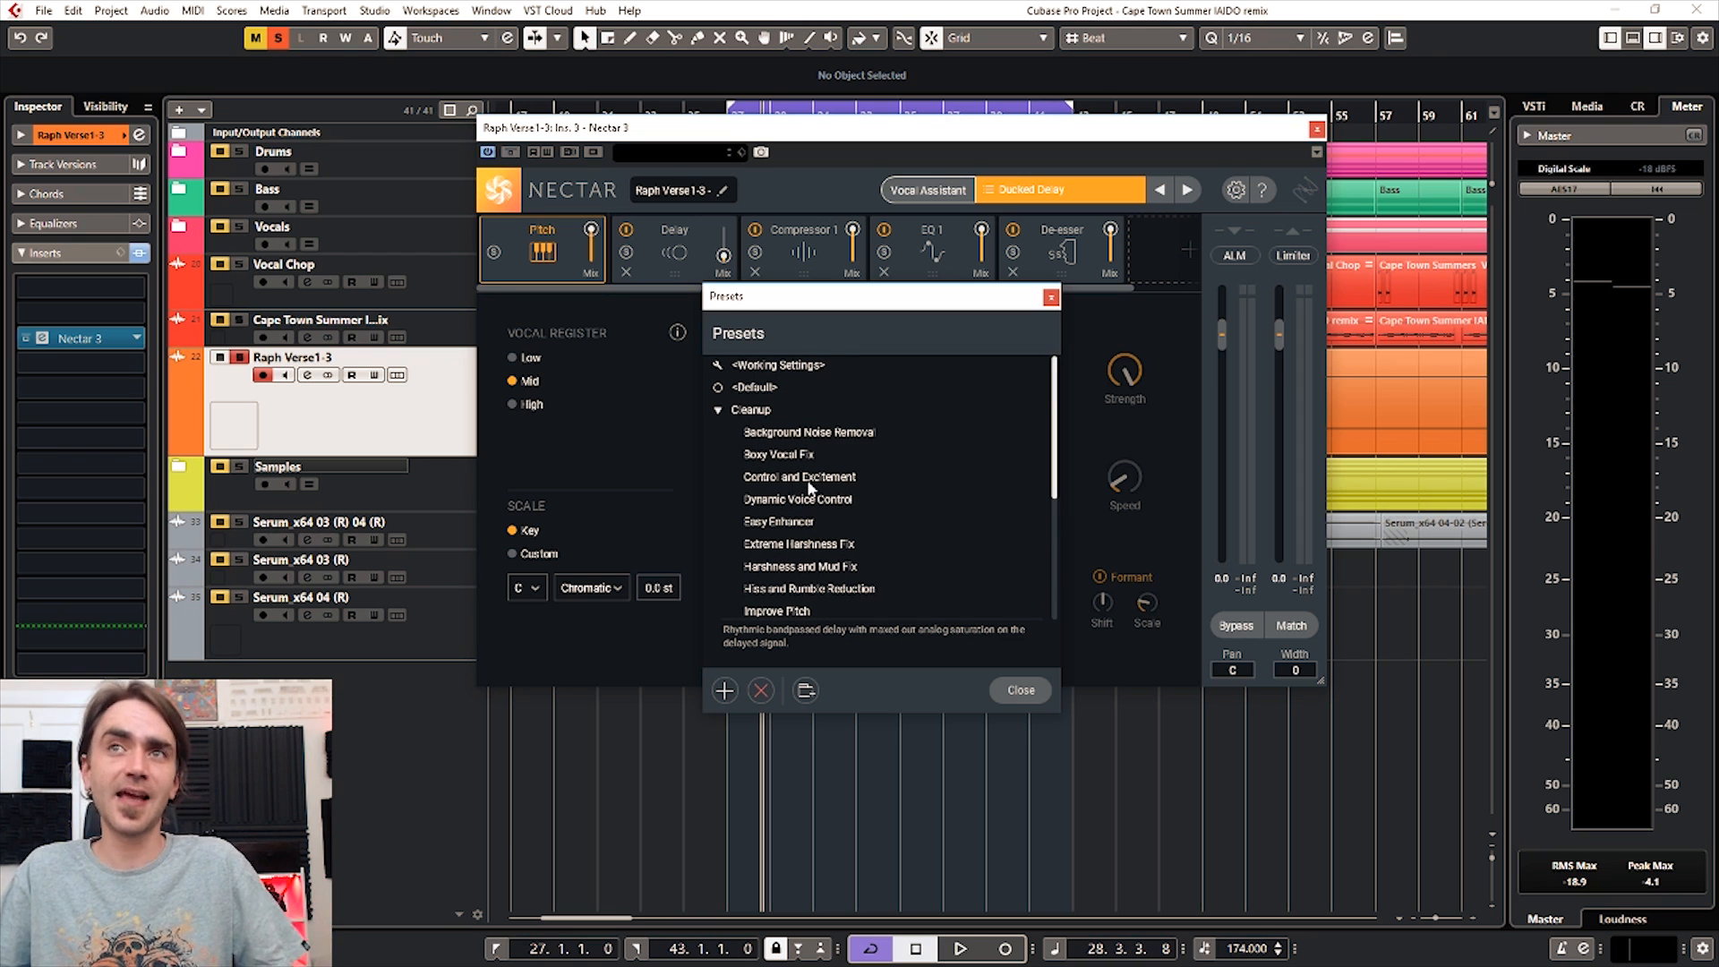
click(719, 411)
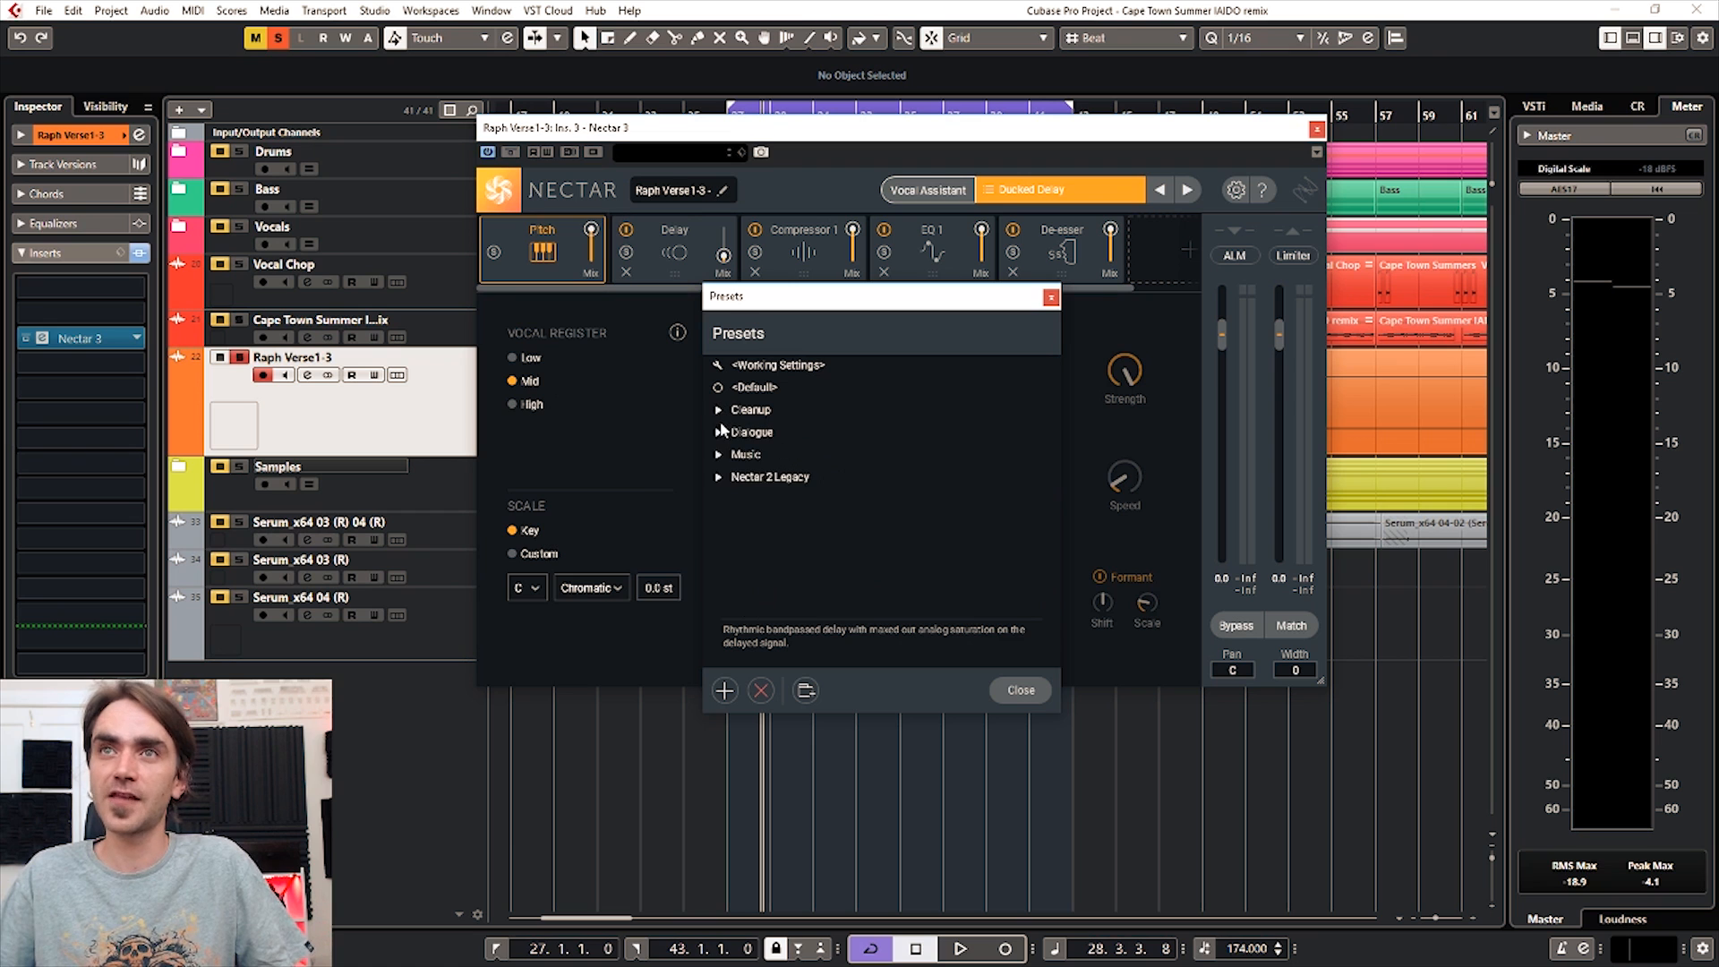
click(718, 432)
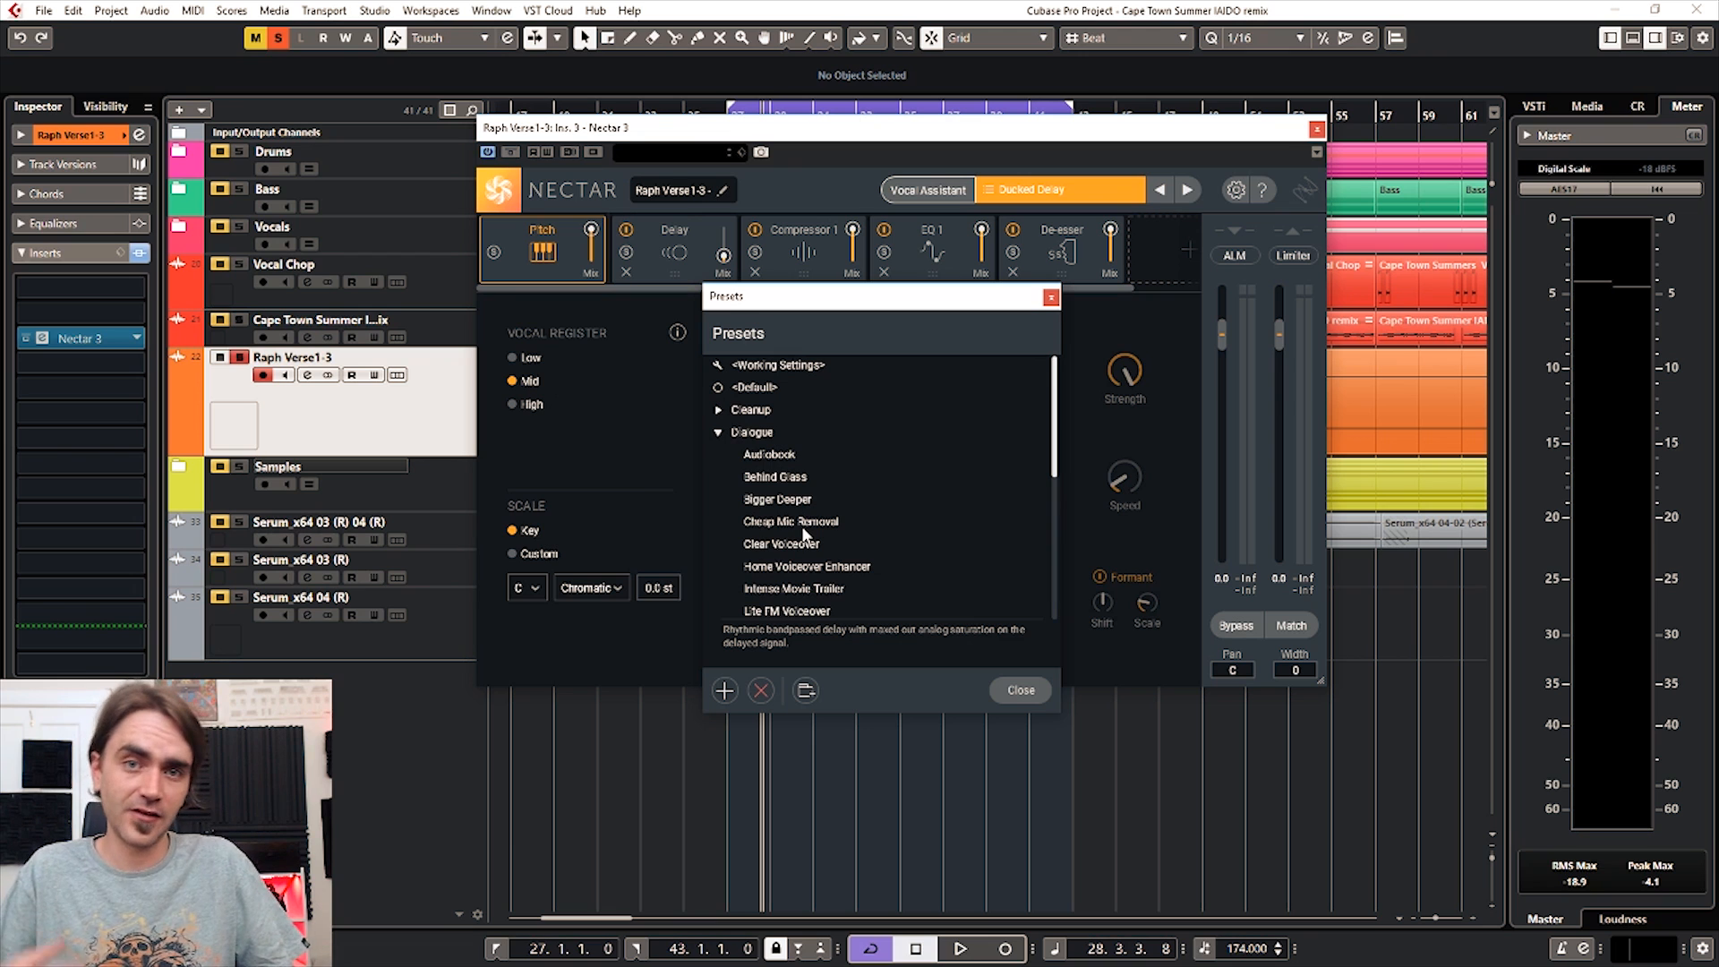
click(720, 433)
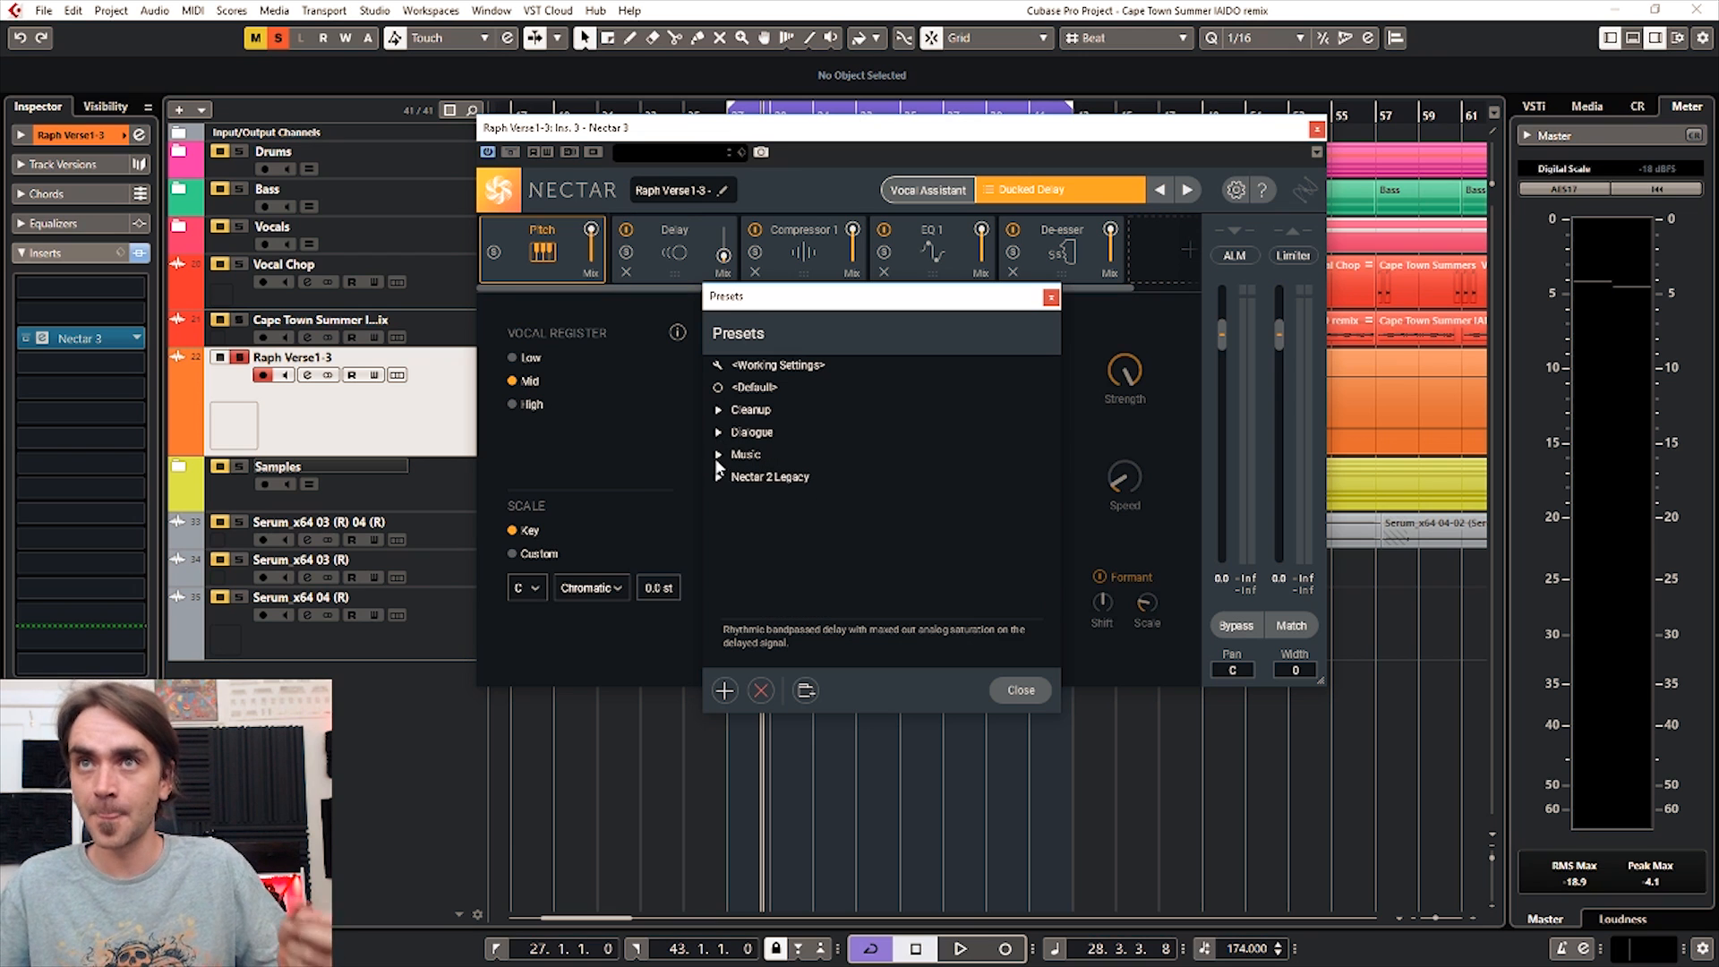
Step: Look through the presets in the Music folder of Nectar 3, and collapse the folder
click(718, 456)
scroll(841, 503, down, 5)
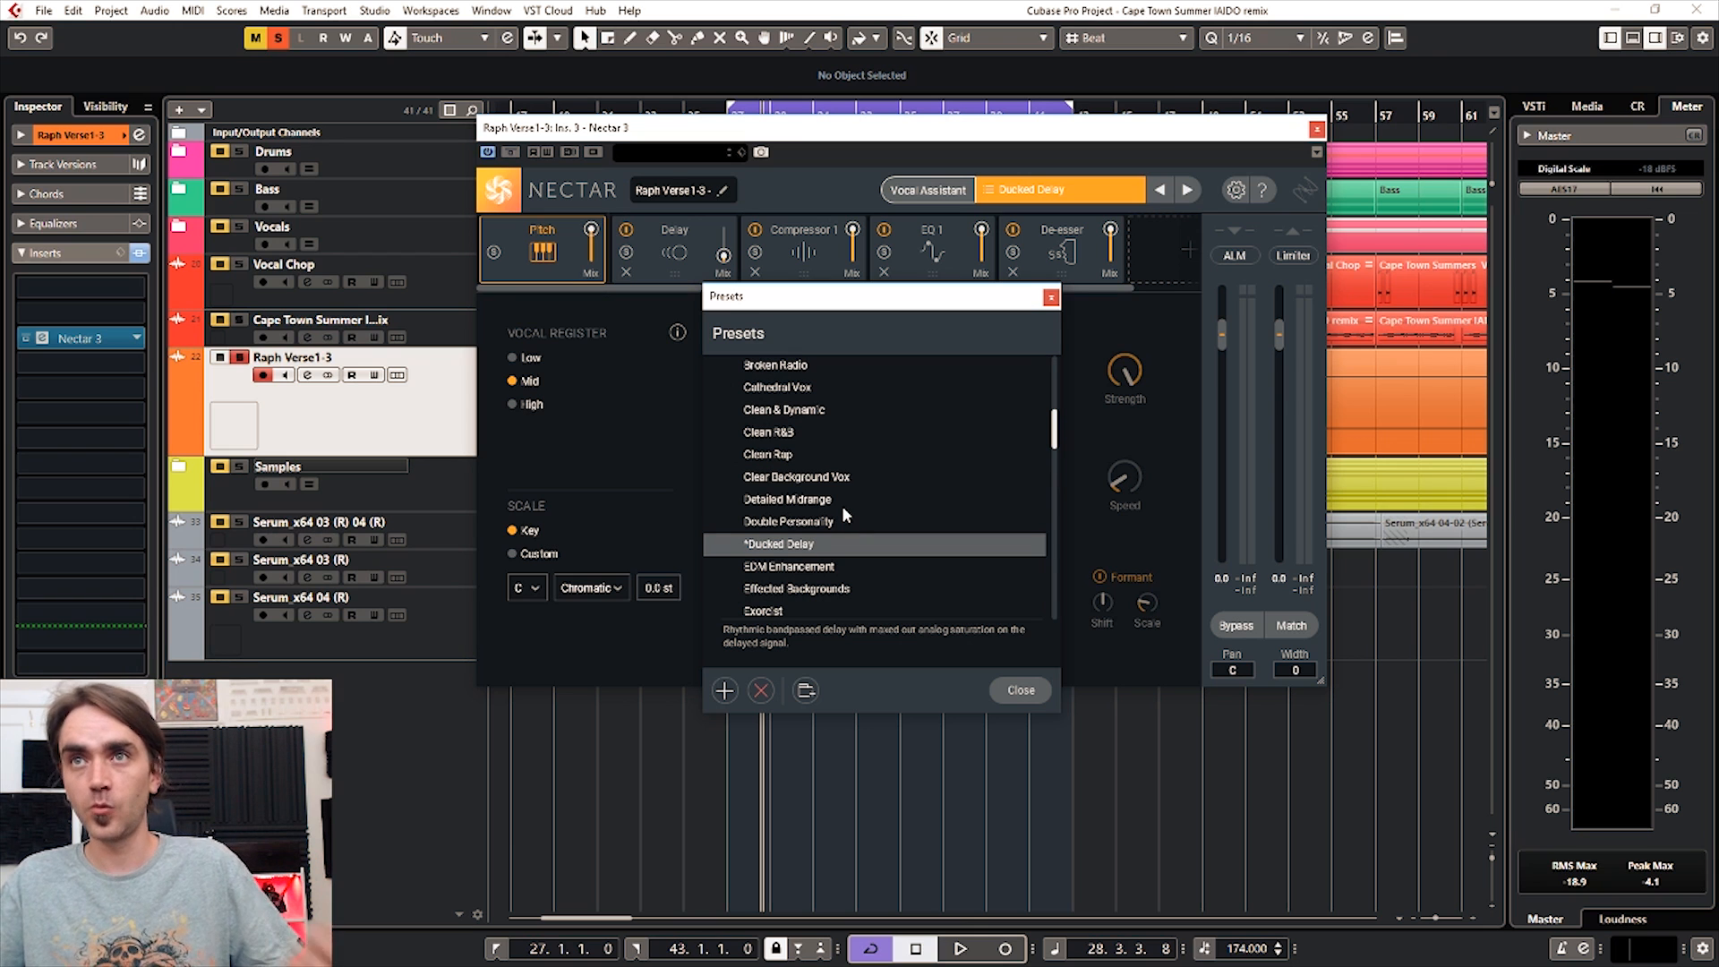
scroll(837, 509, down, 1)
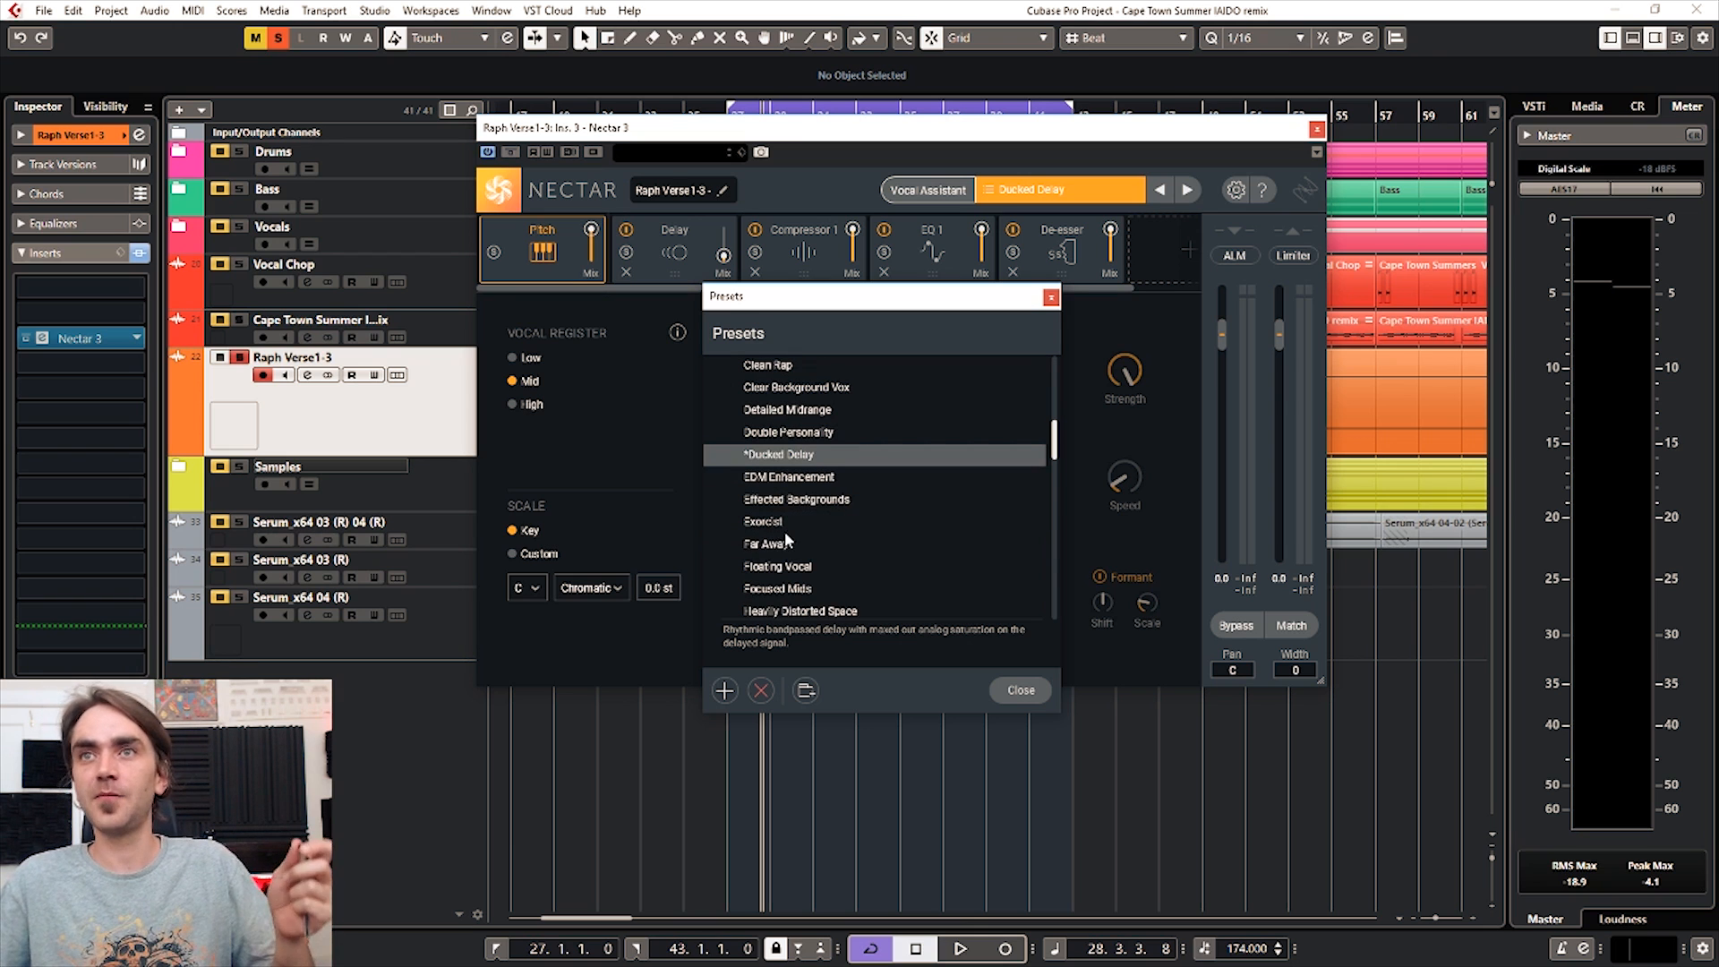
scroll(814, 528, up, 2)
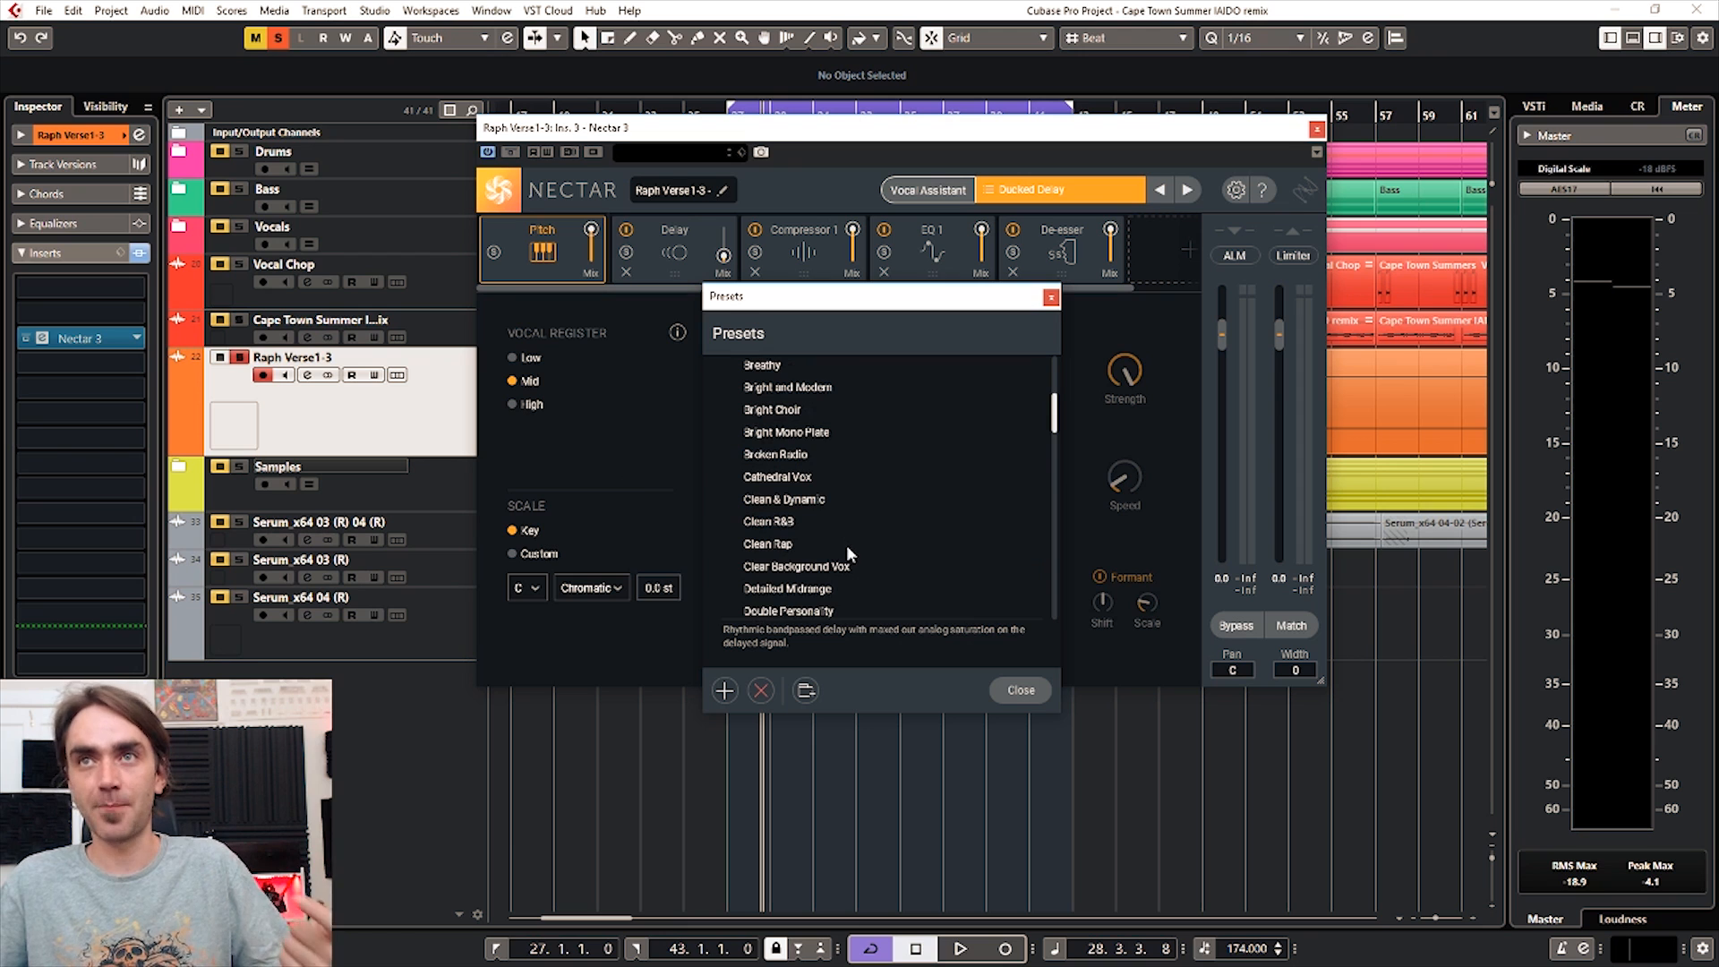
scroll(846, 545, down, 5)
scroll(889, 542, down, 1)
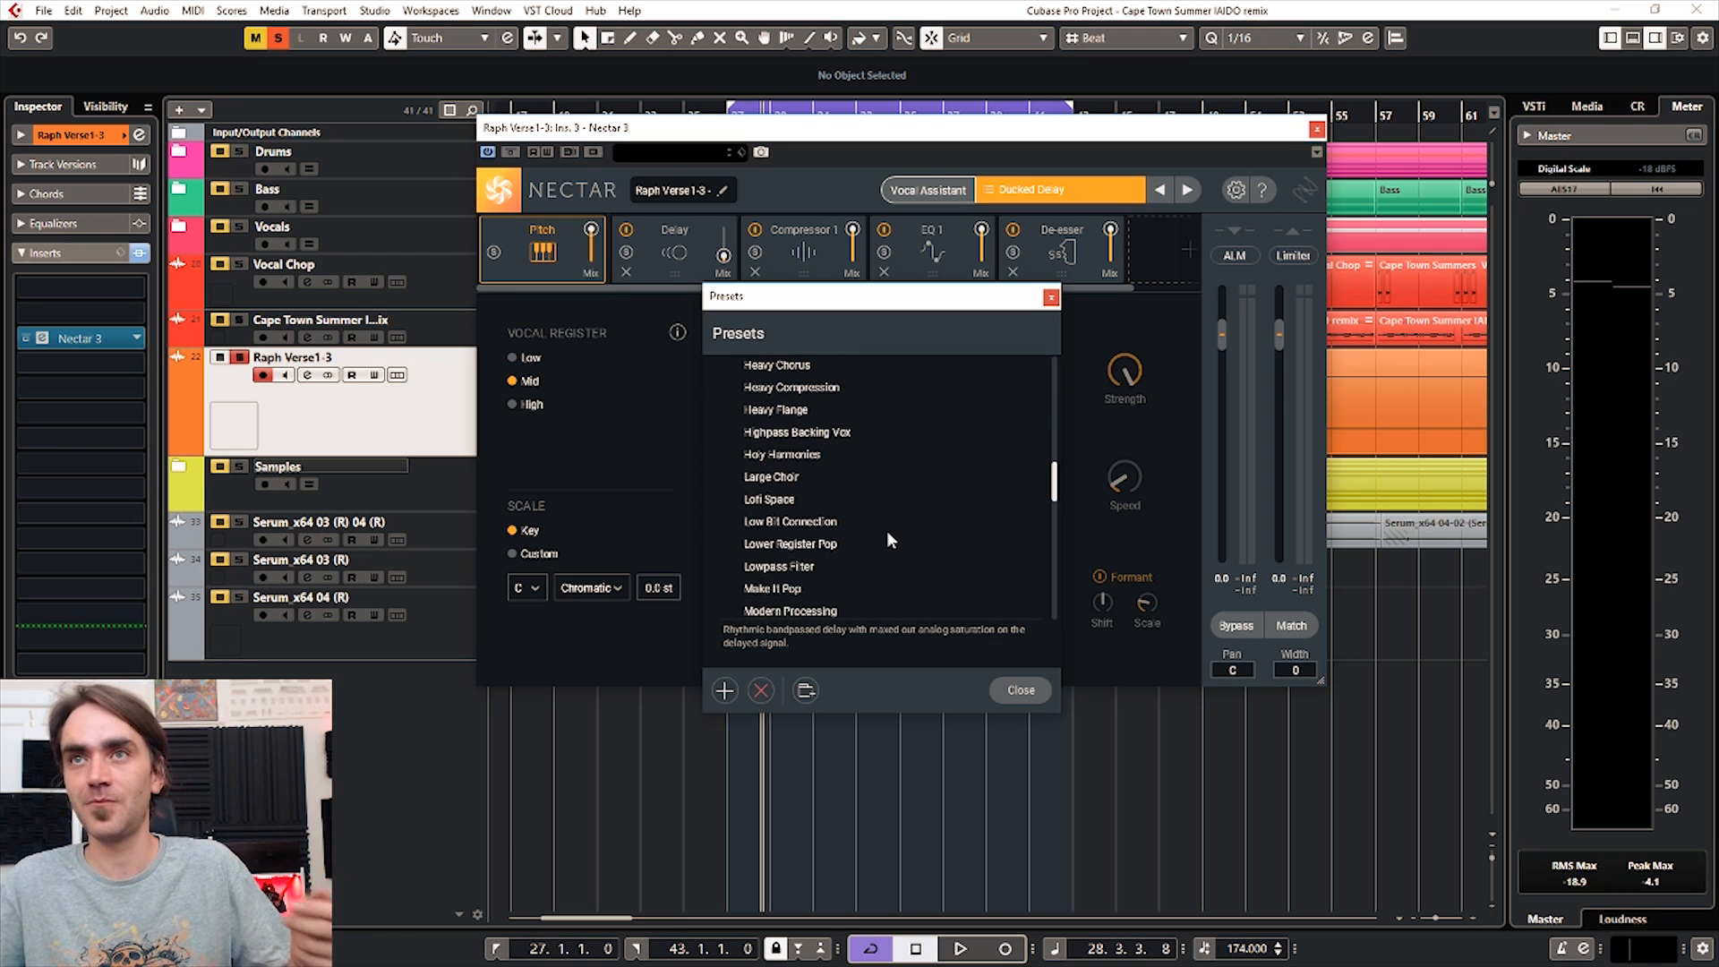
scroll(889, 539, up, 3)
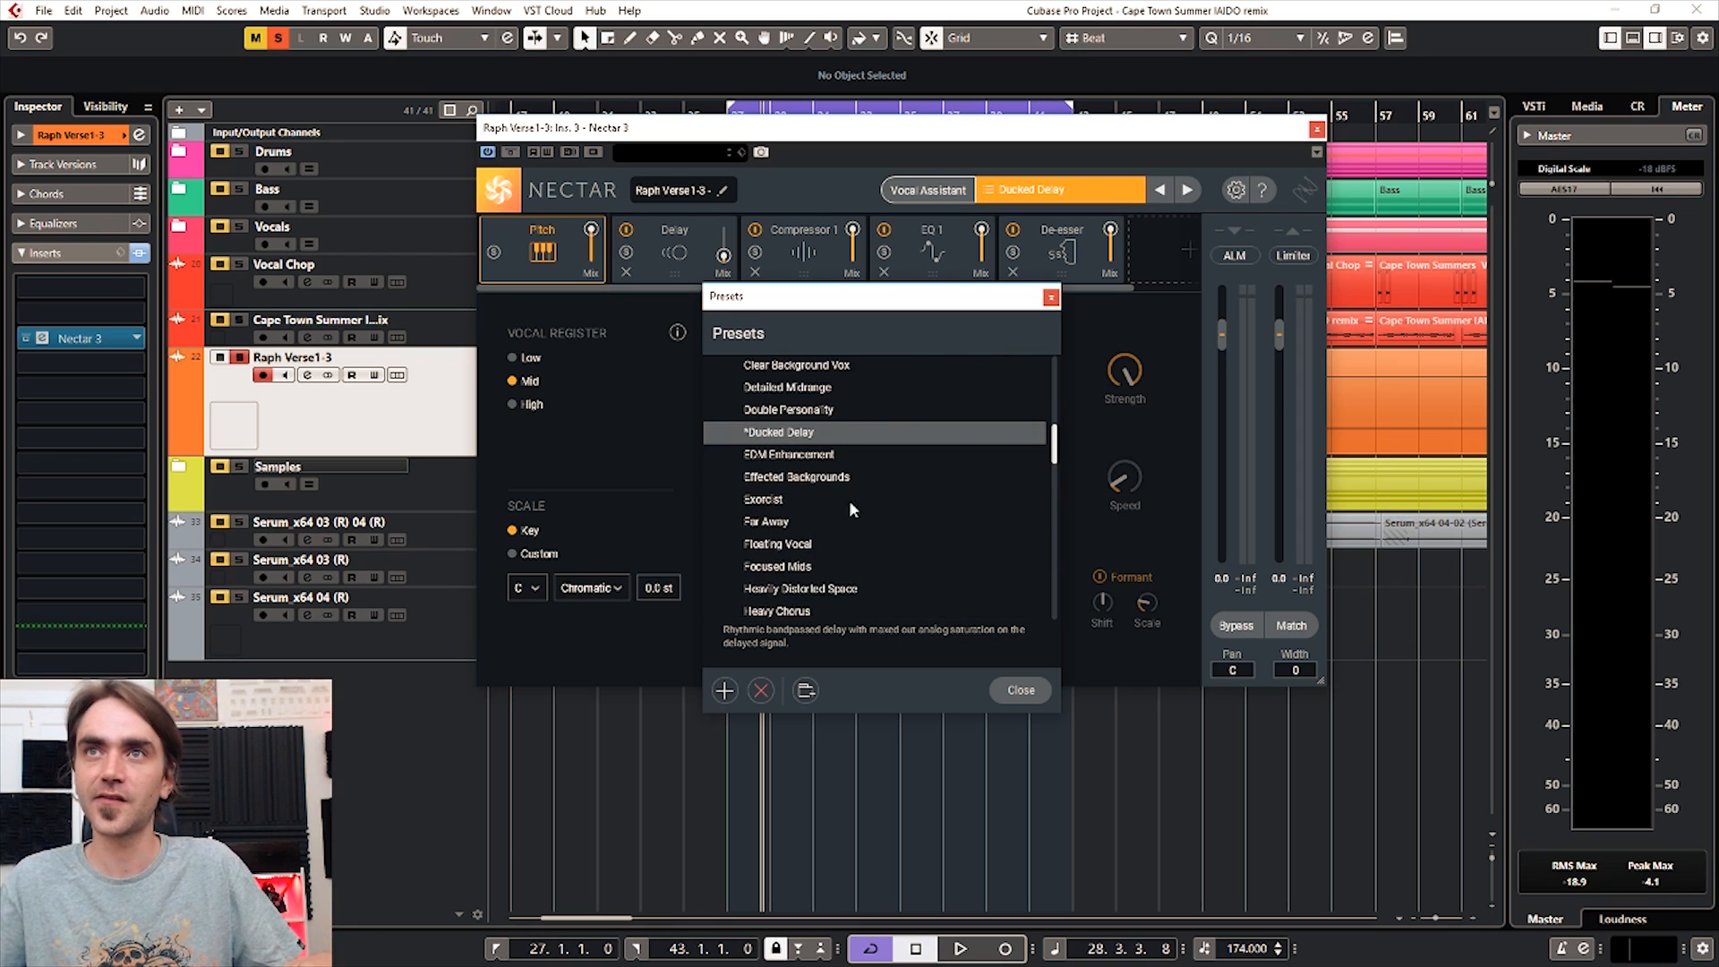
scroll(1043, 485, up, 5)
click(721, 441)
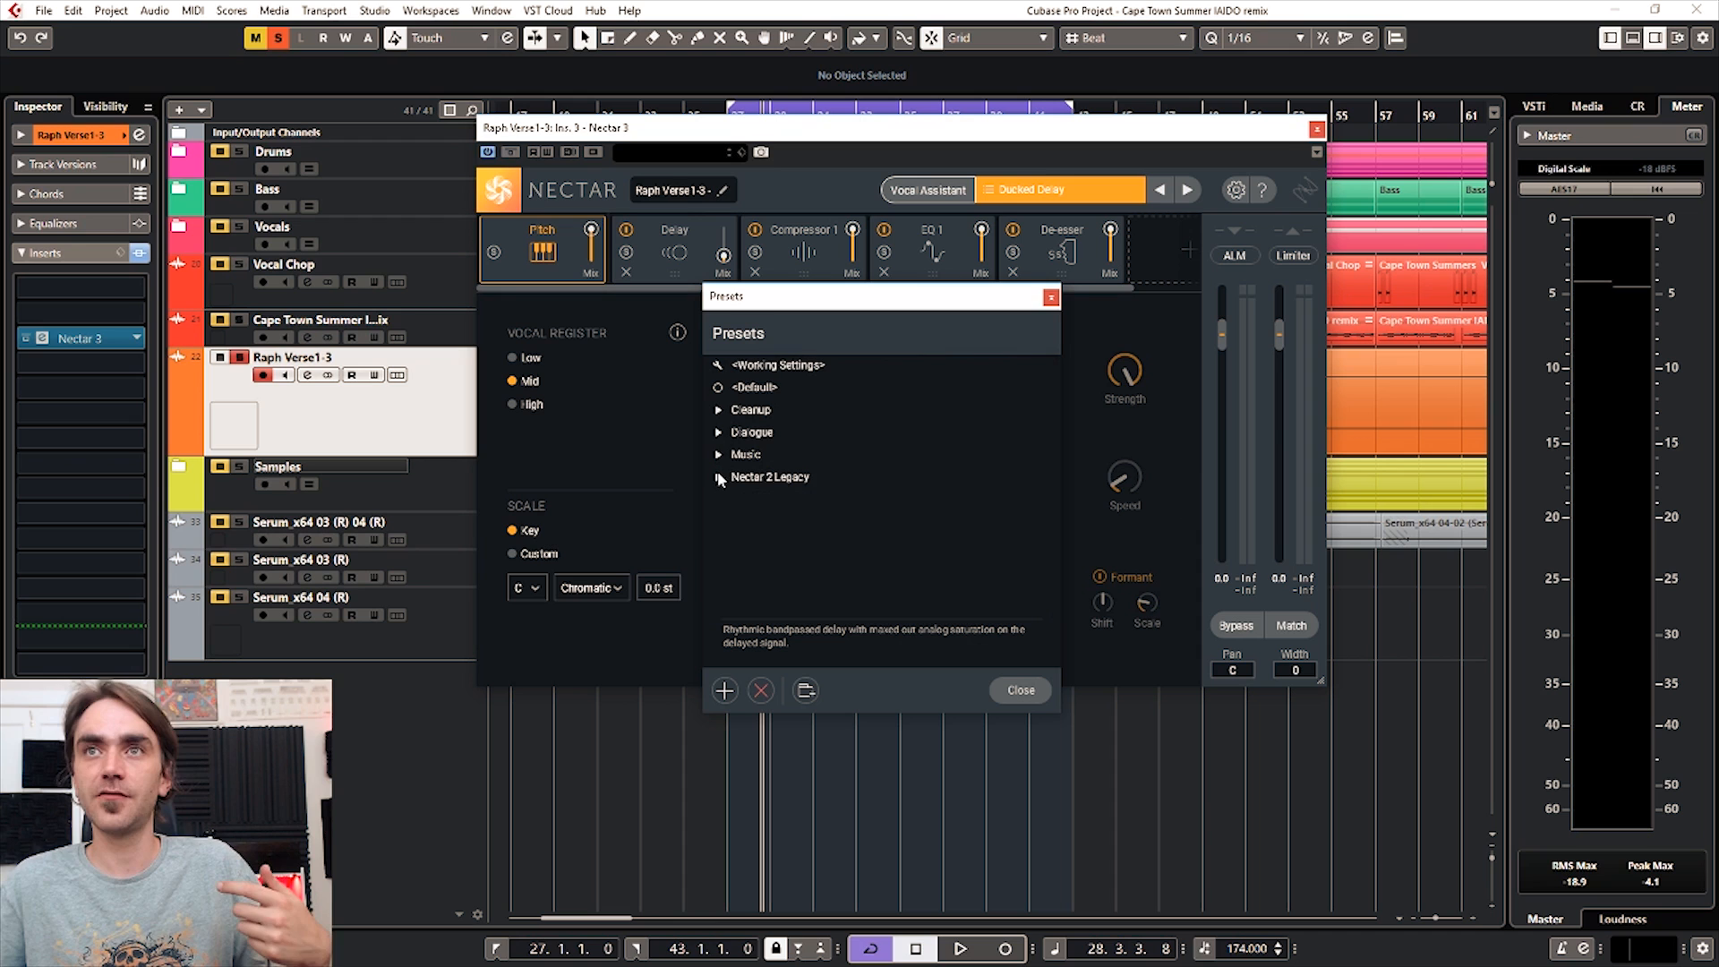
Step: Expand the Special FX folder within the Nectar 2 Legacy presets and audition an effect from it
click(718, 476)
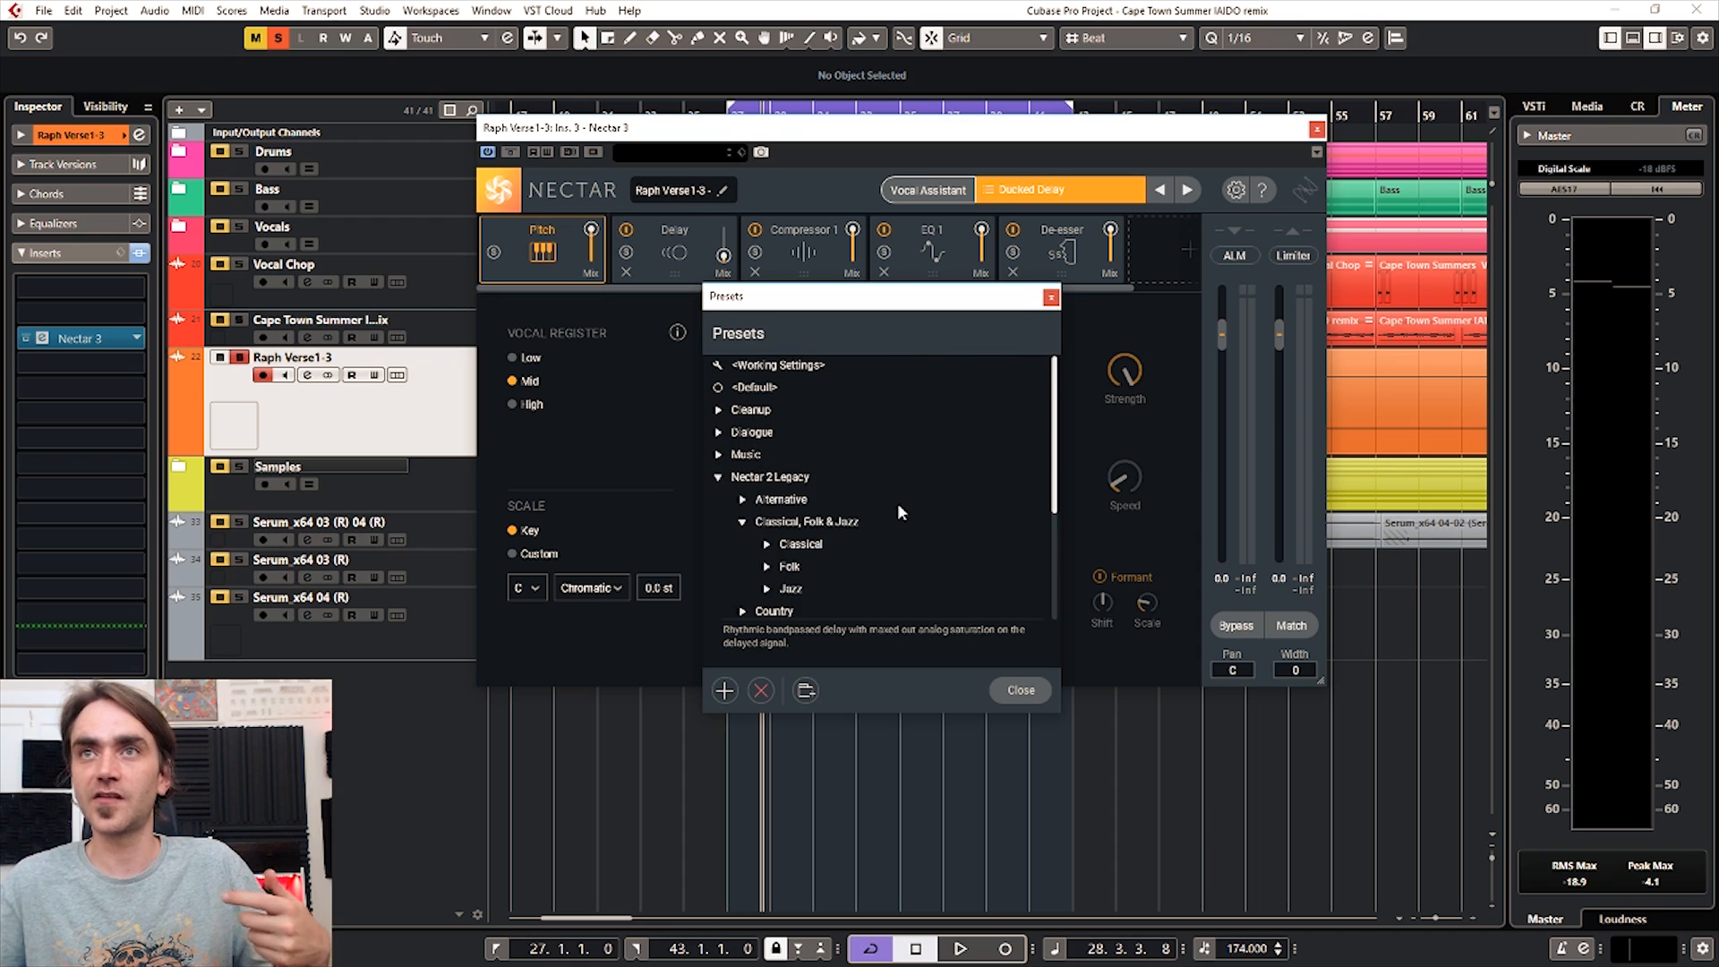
scroll(898, 502, down, 1)
click(742, 477)
scroll(852, 498, down, 4)
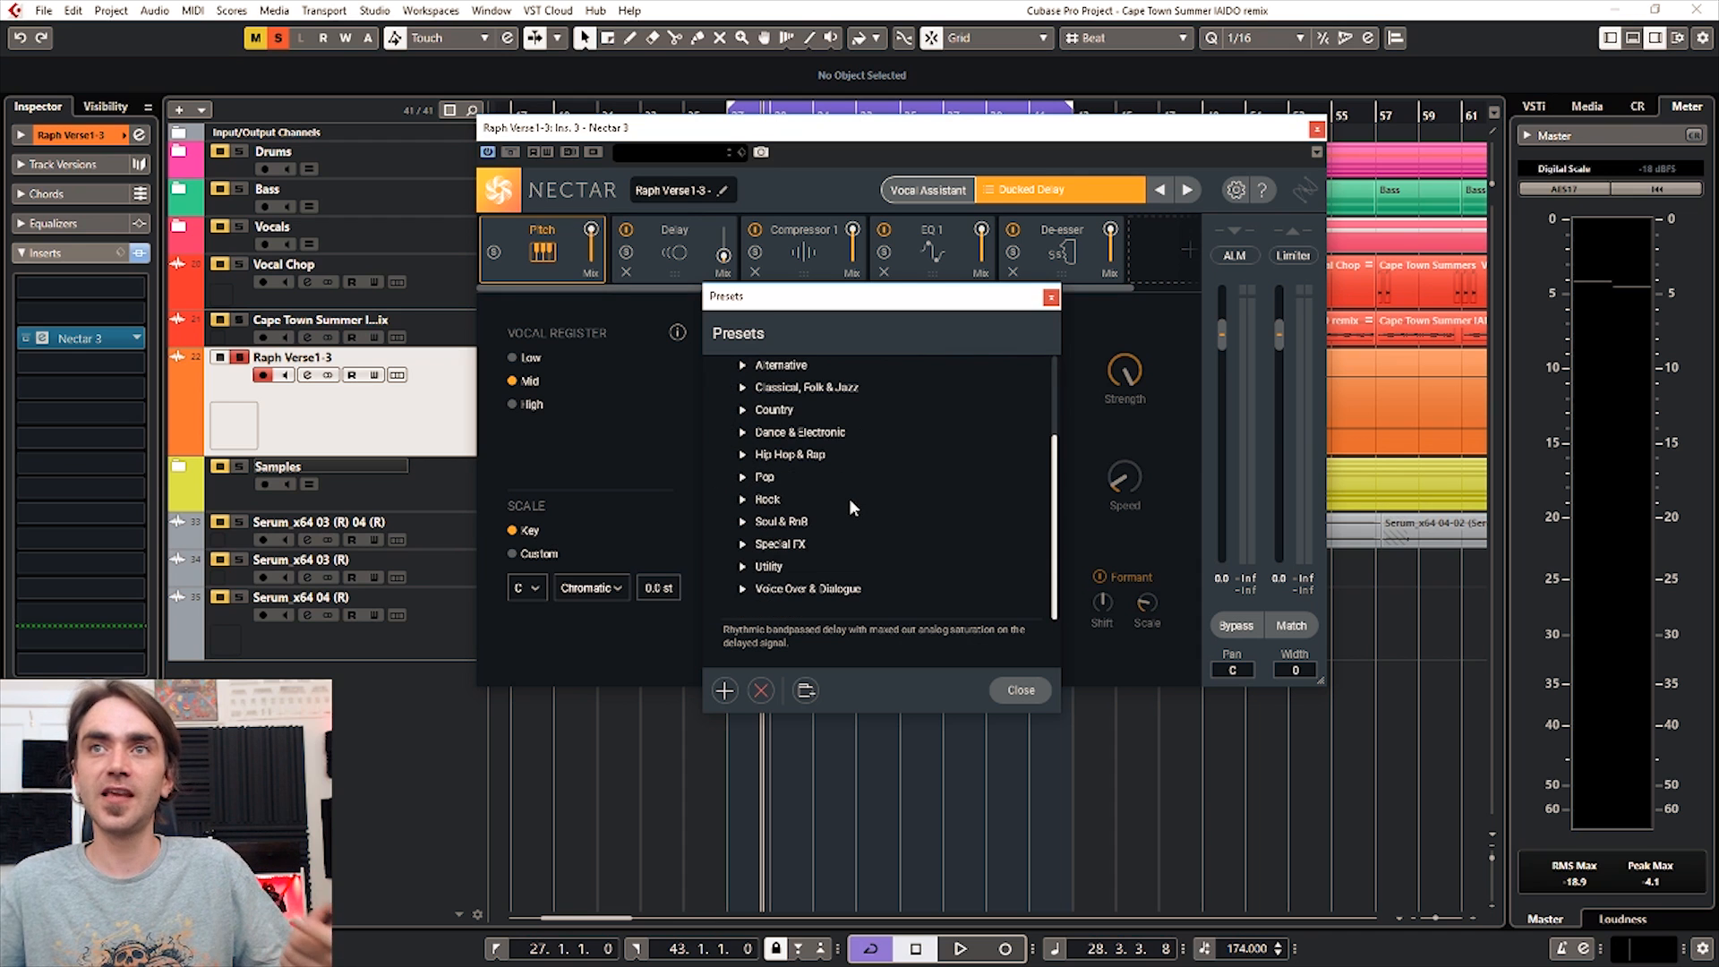
click(744, 548)
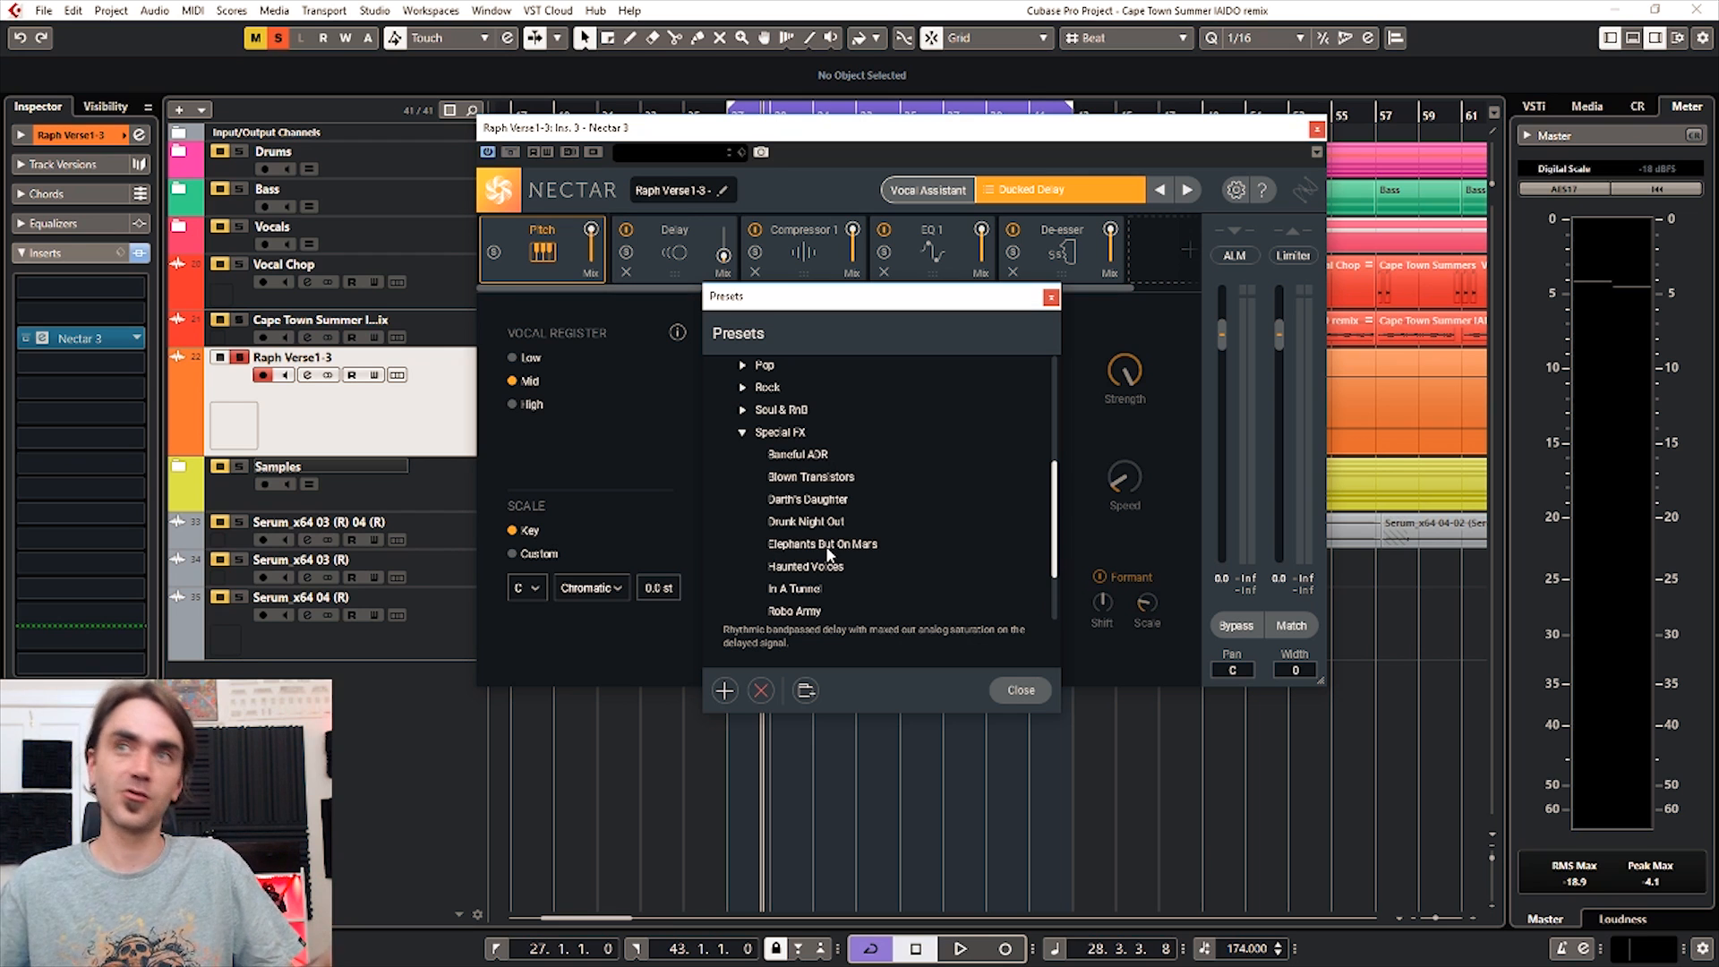
scroll(856, 474, down, 1)
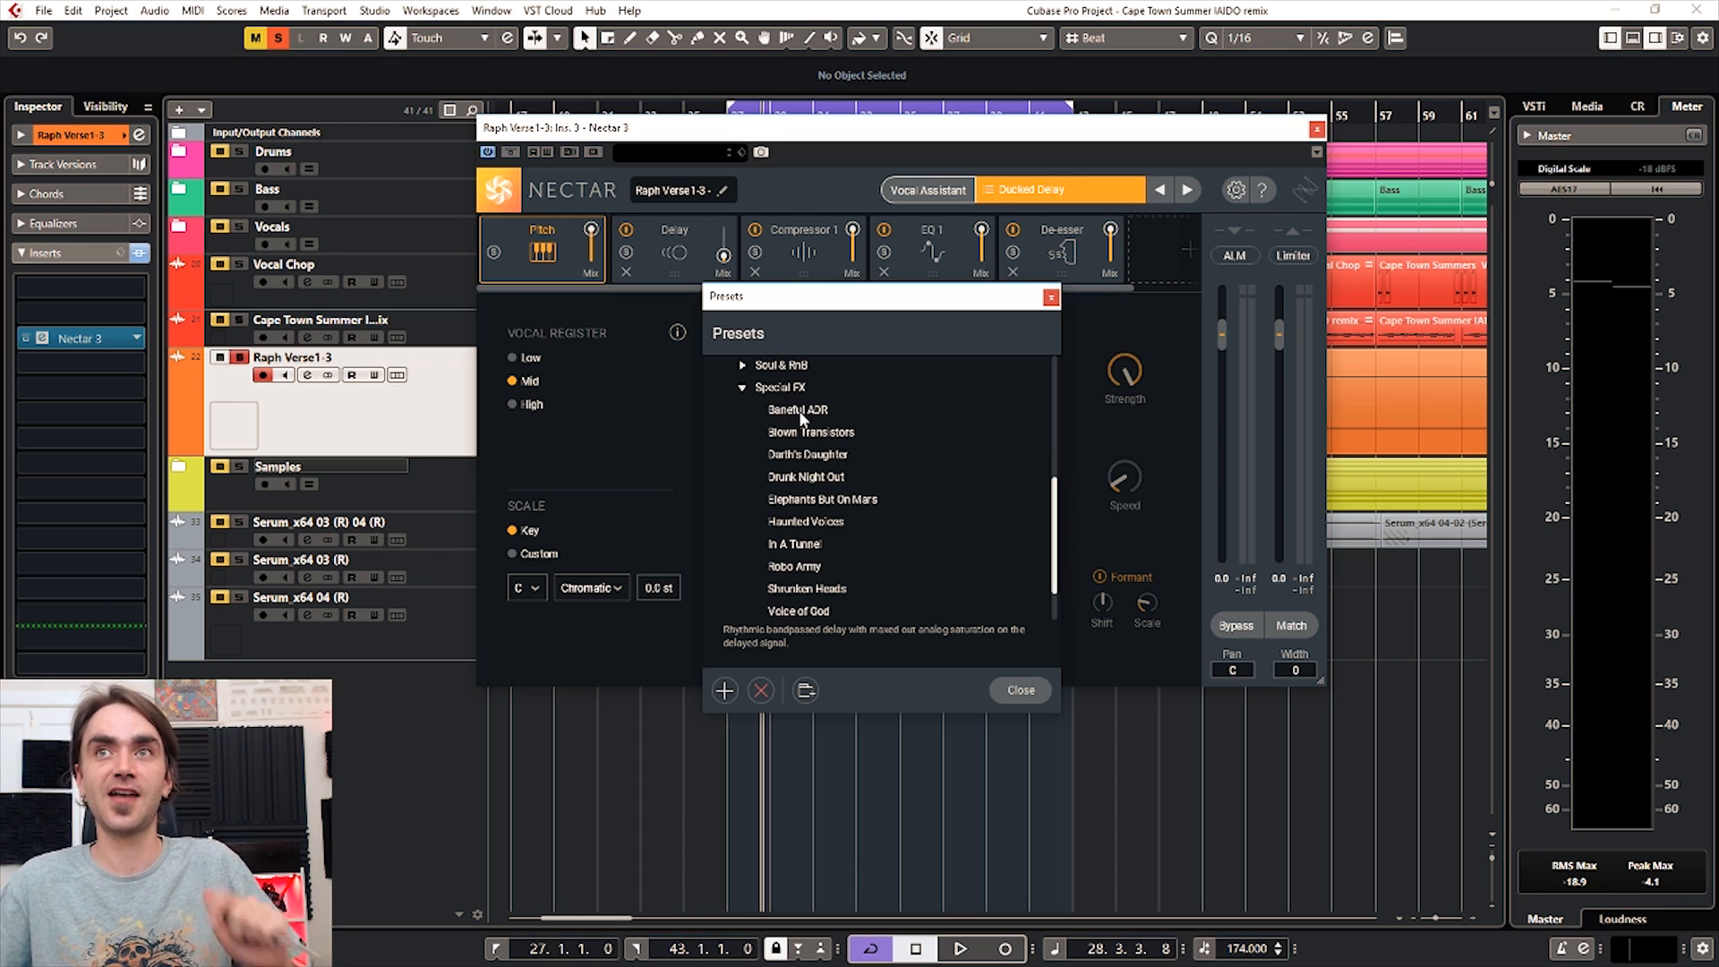
click(822, 411)
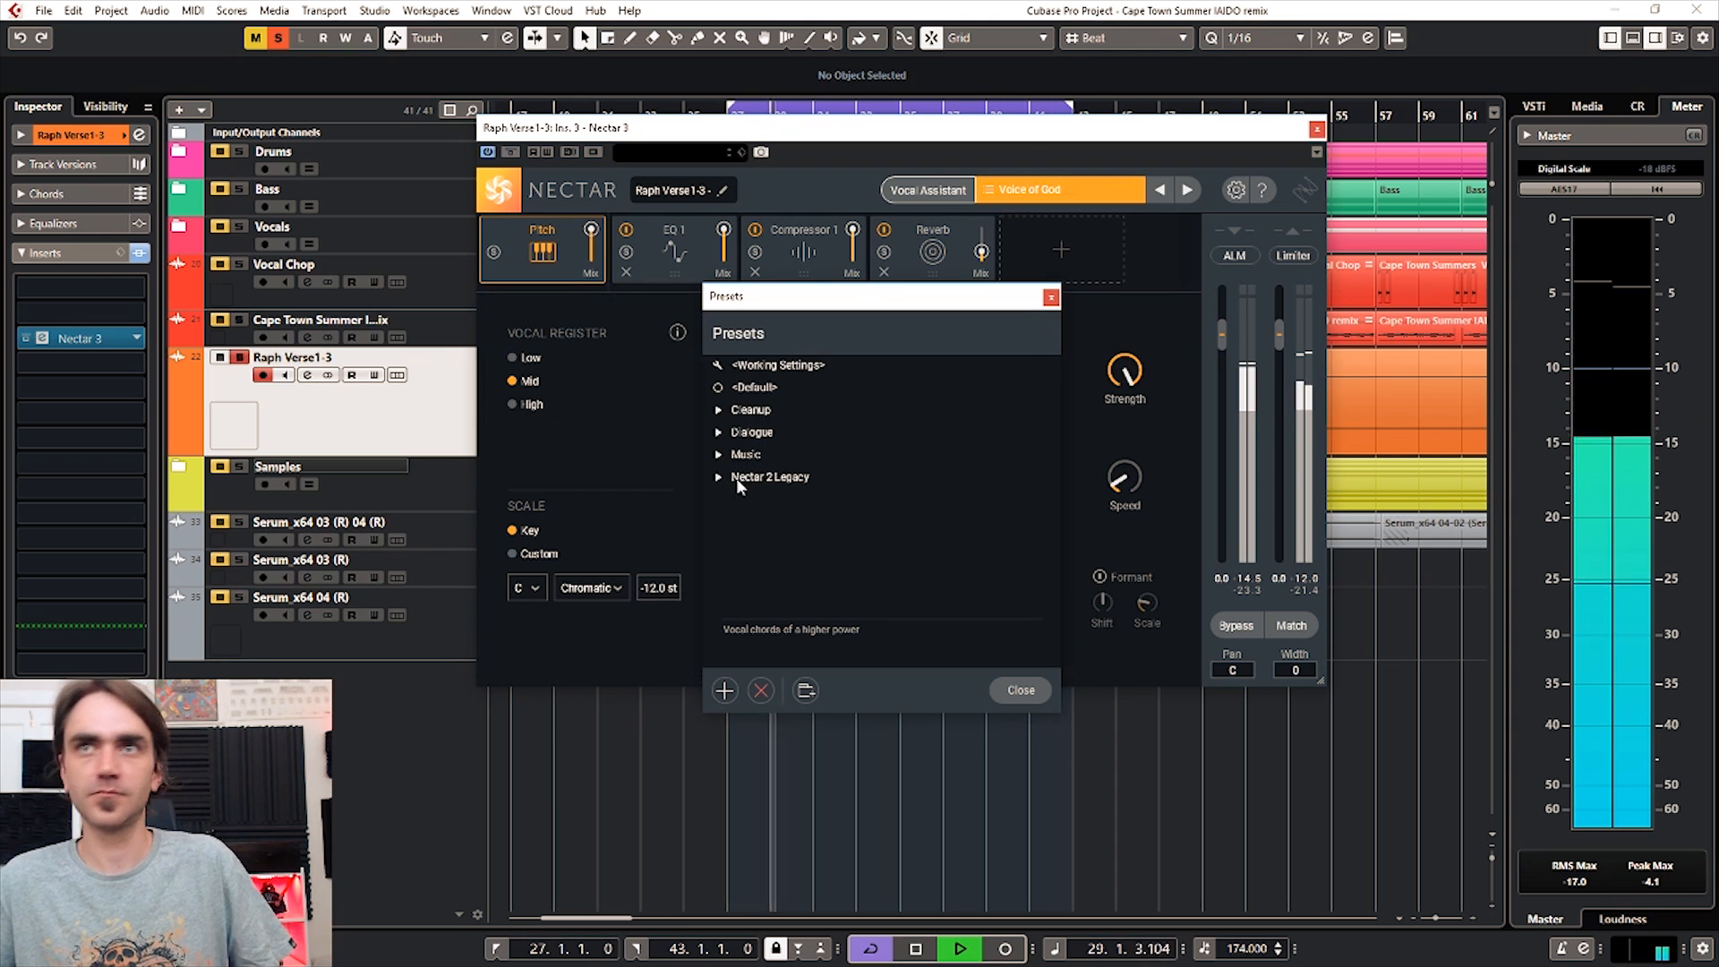
Step: Audition the Special FX presets Robo Army, In A Tunnel and Haunted Voices from Nectar 2 Legacy during playback
click(736, 479)
scroll(875, 562, down, 10)
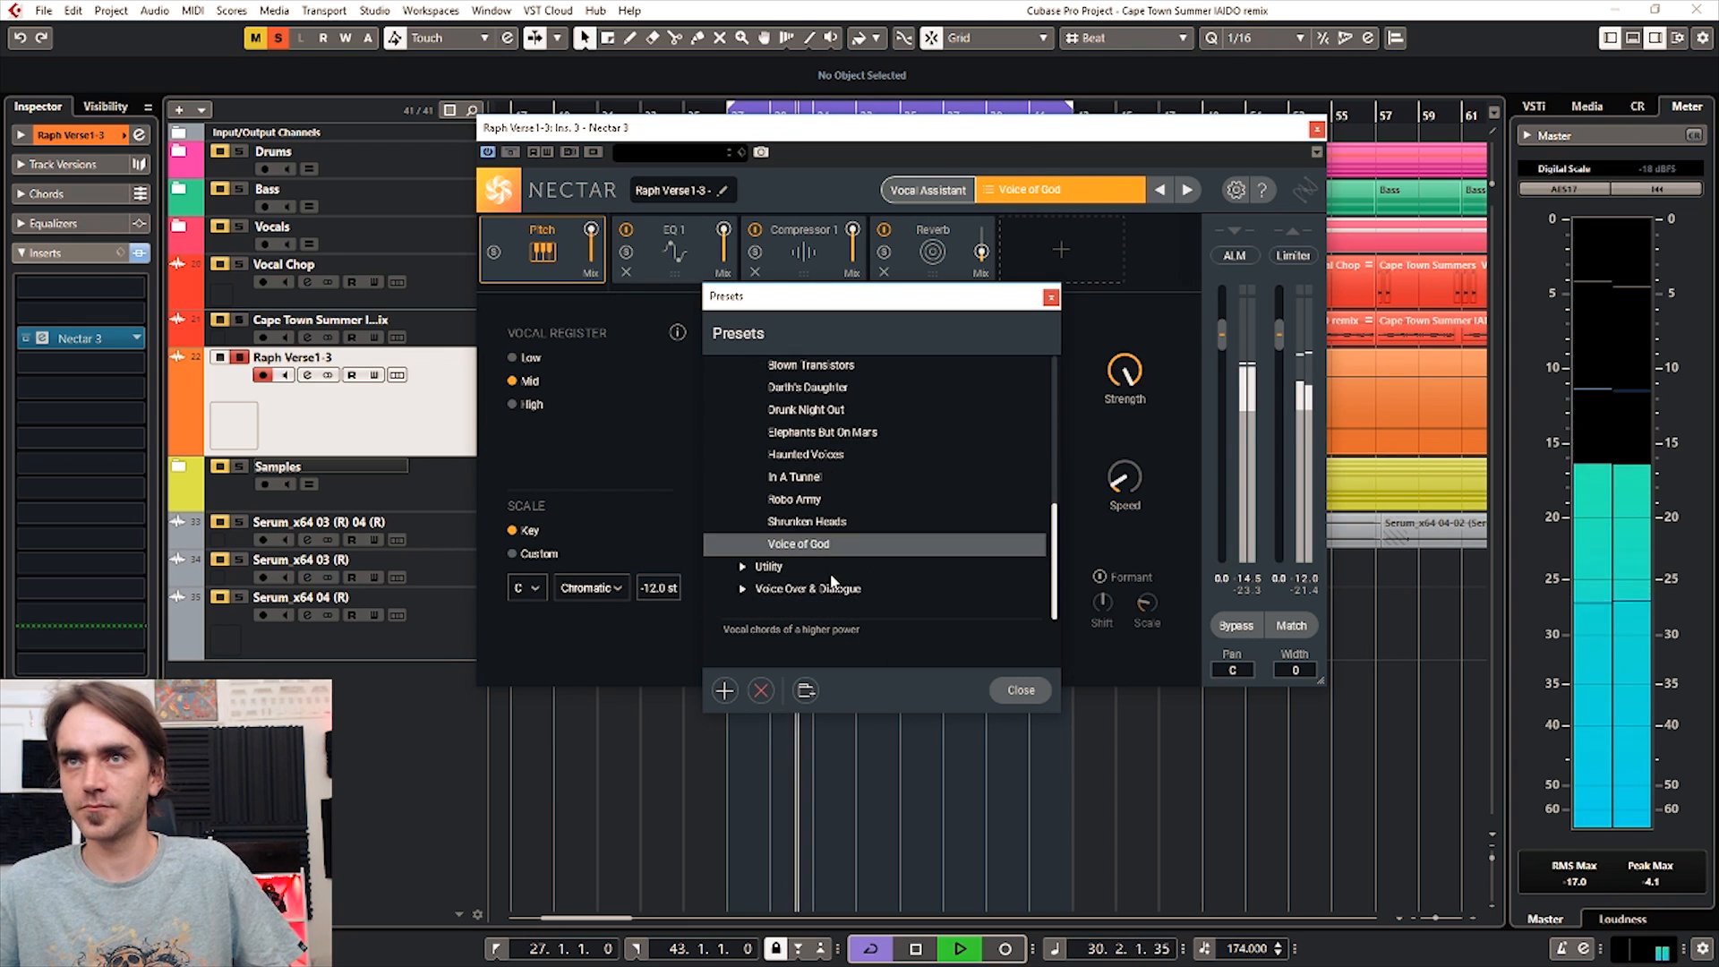
click(808, 500)
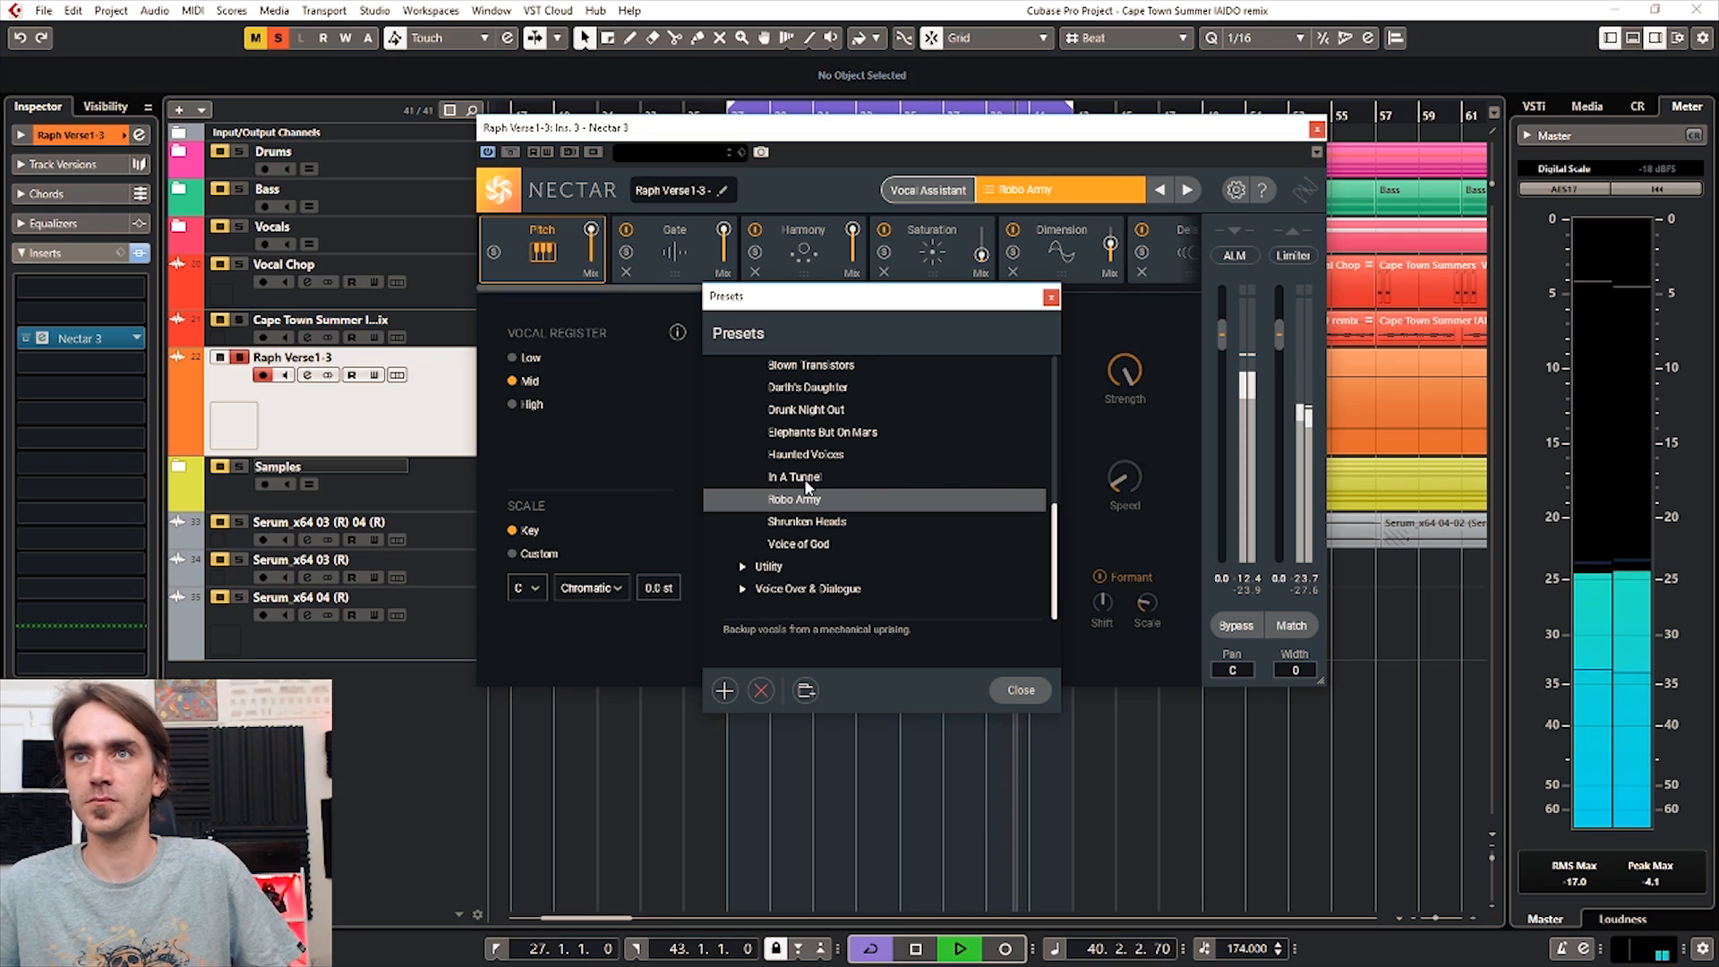
click(809, 480)
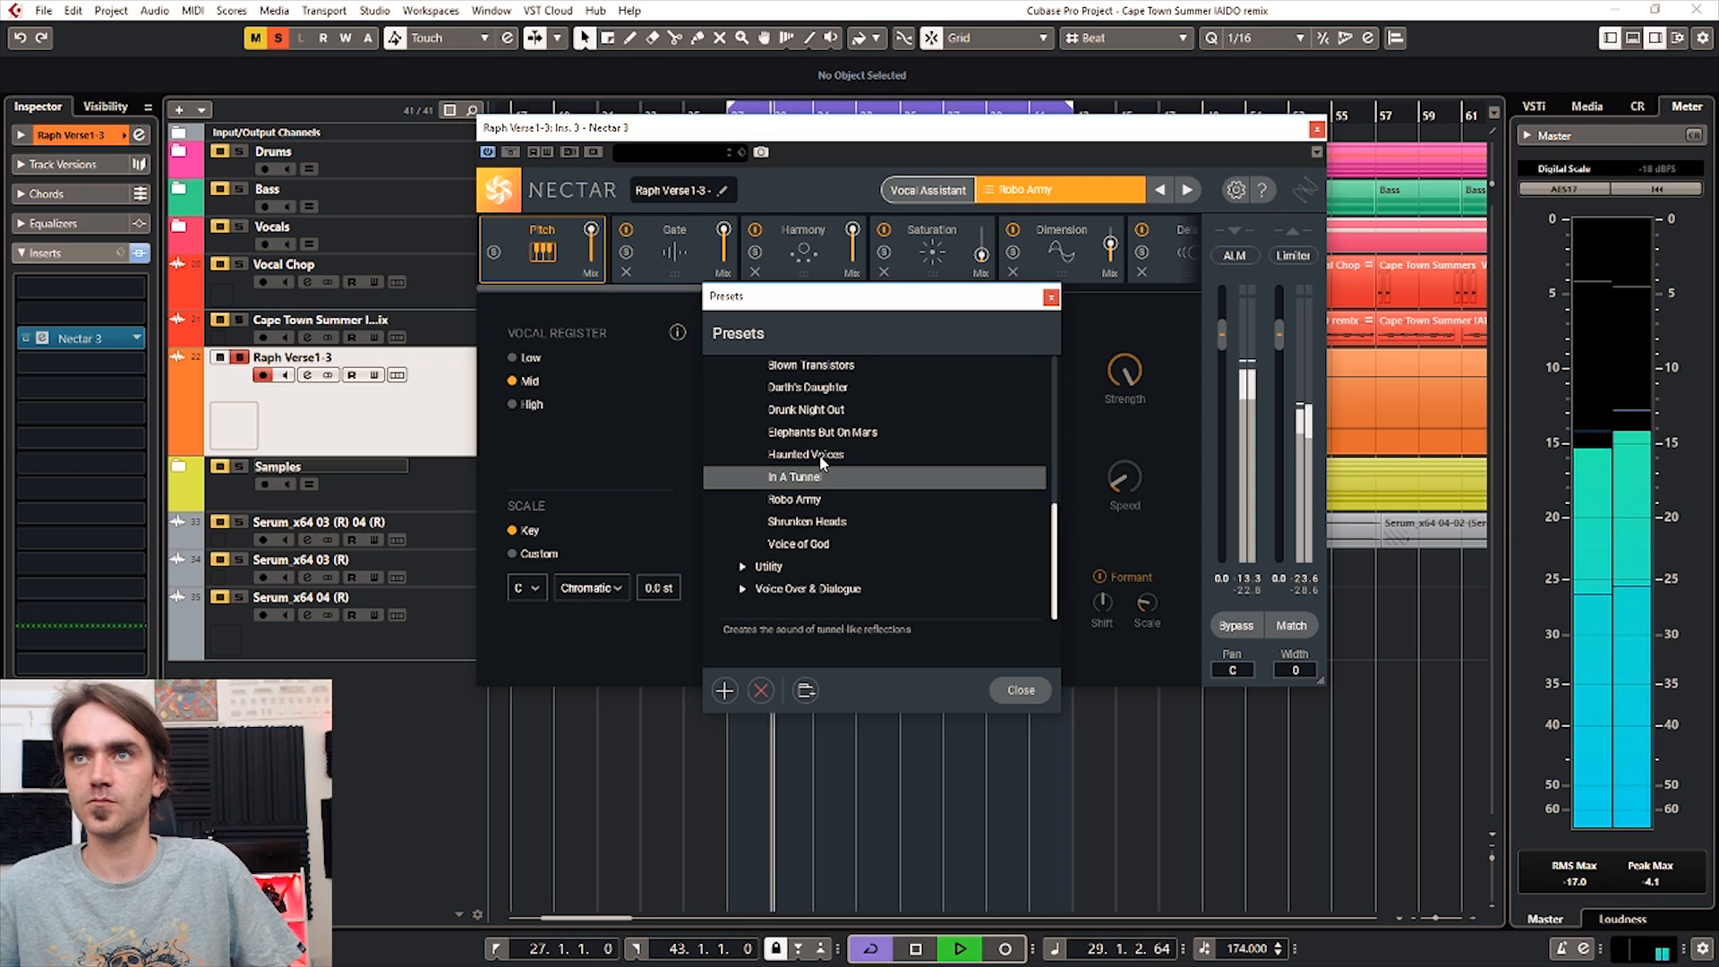
click(822, 457)
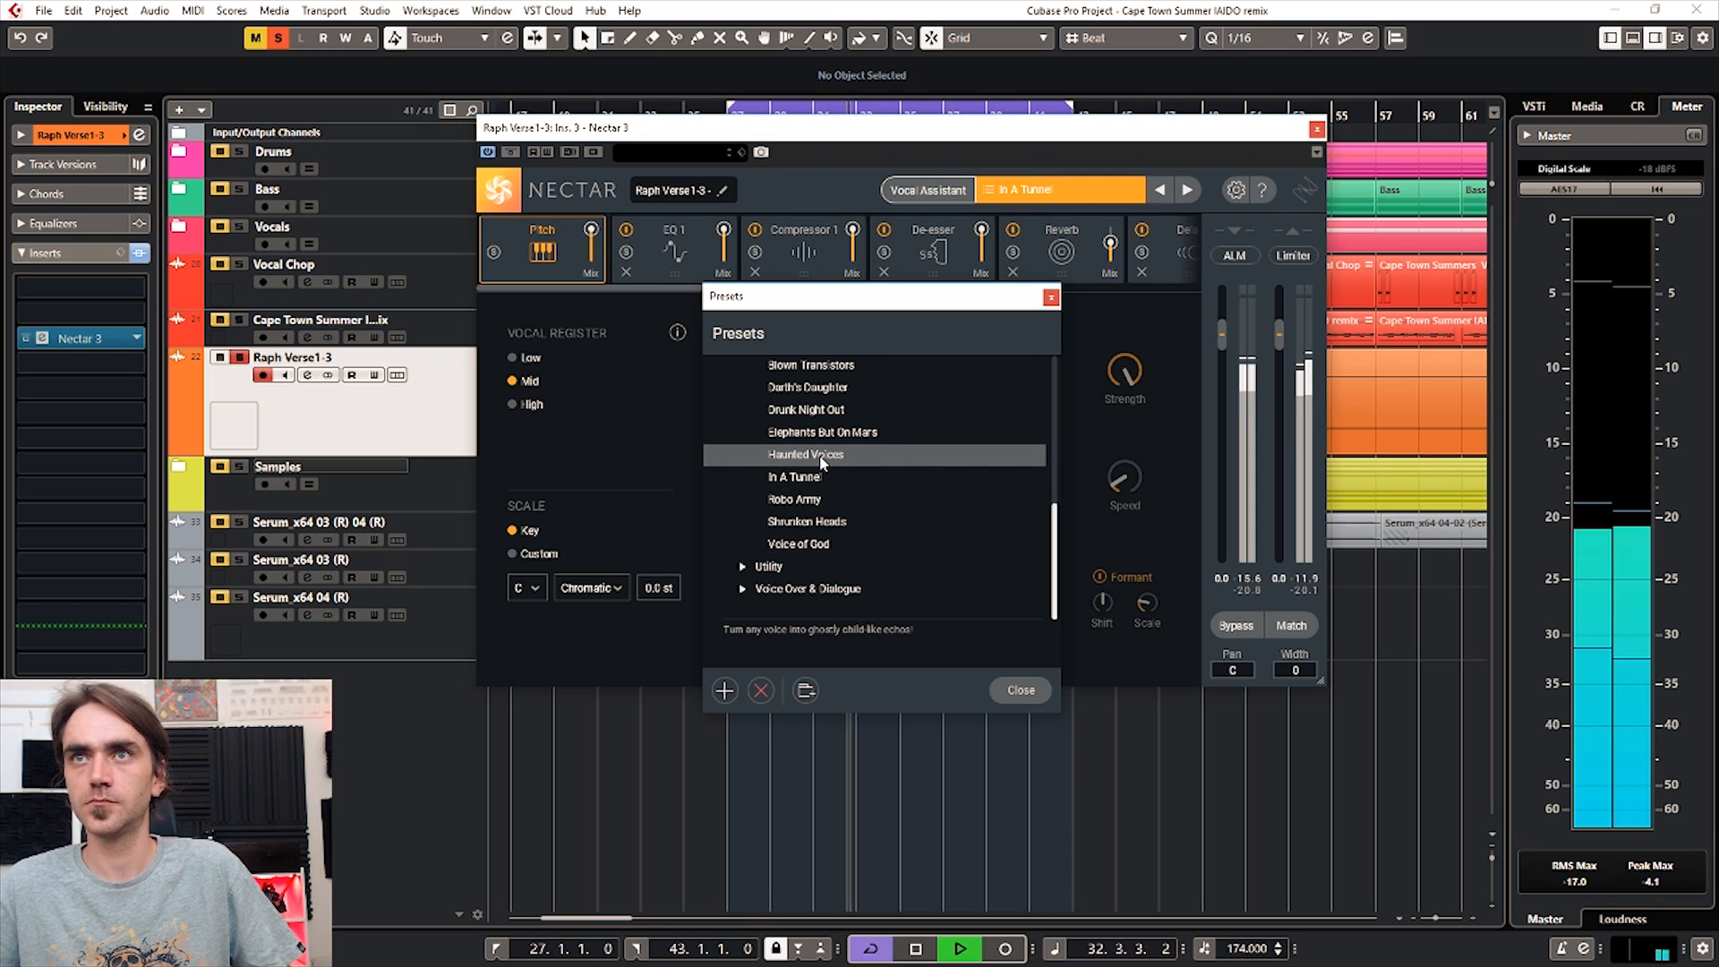
Step: Audition the Special FX presets Elephants But On Mars and Drunk Night Out, and load Darth's Daughter
scroll(828, 493, up, 3)
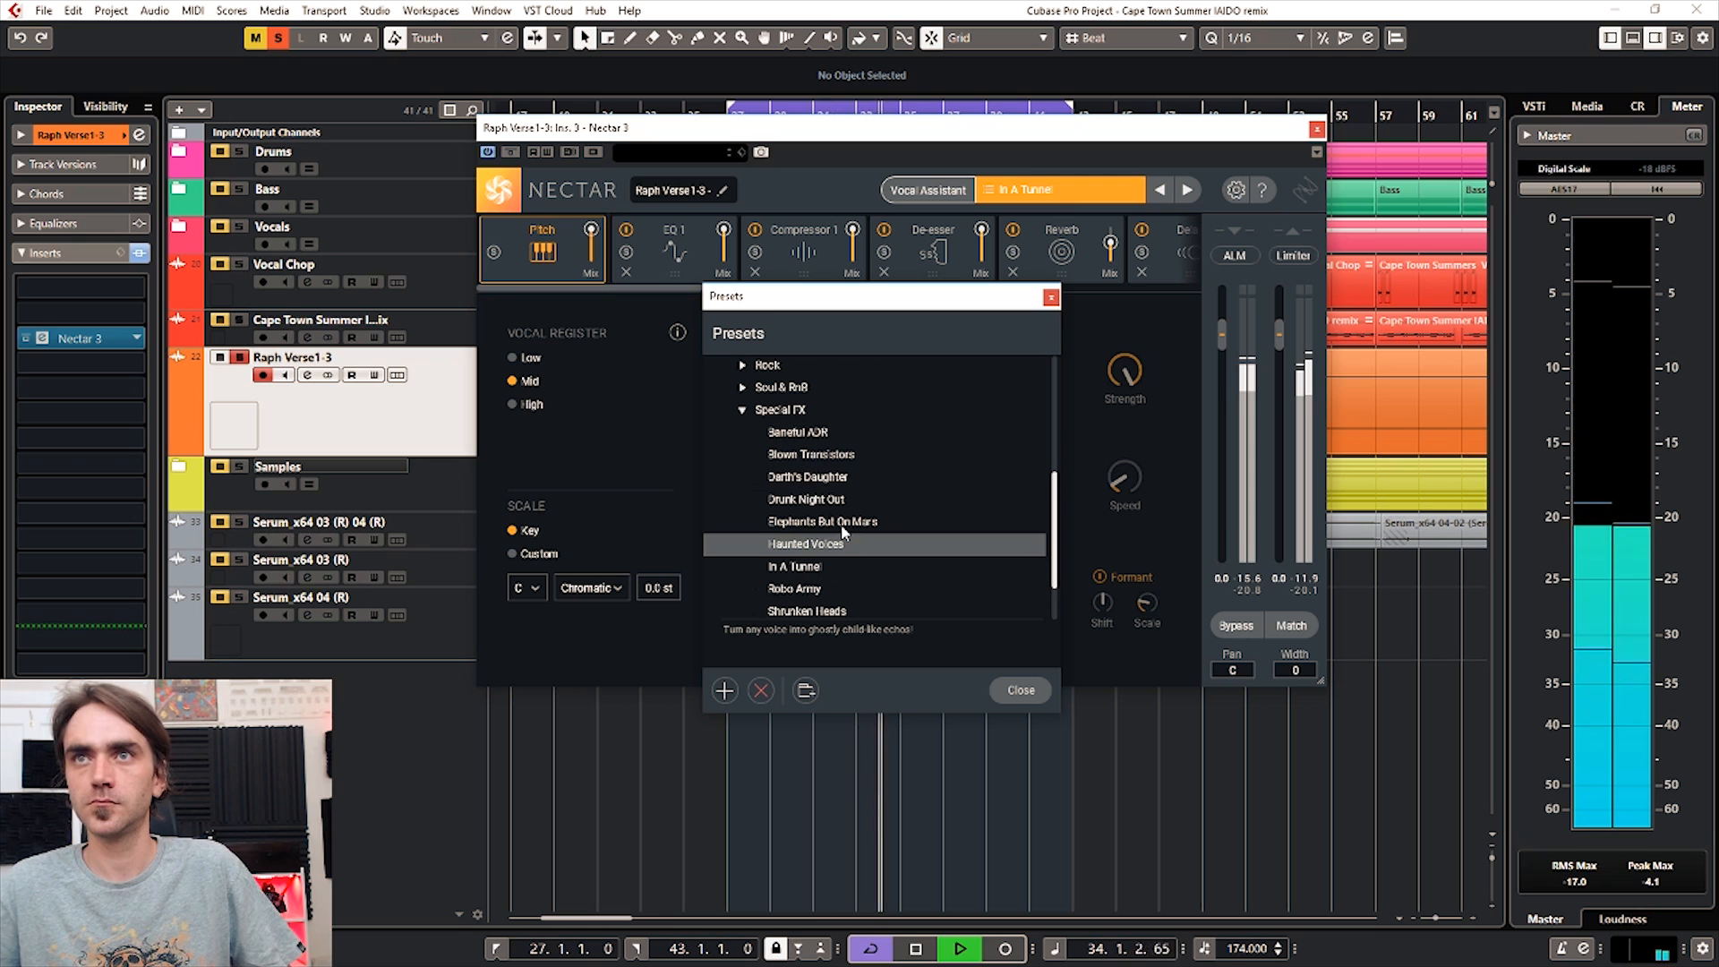
click(843, 526)
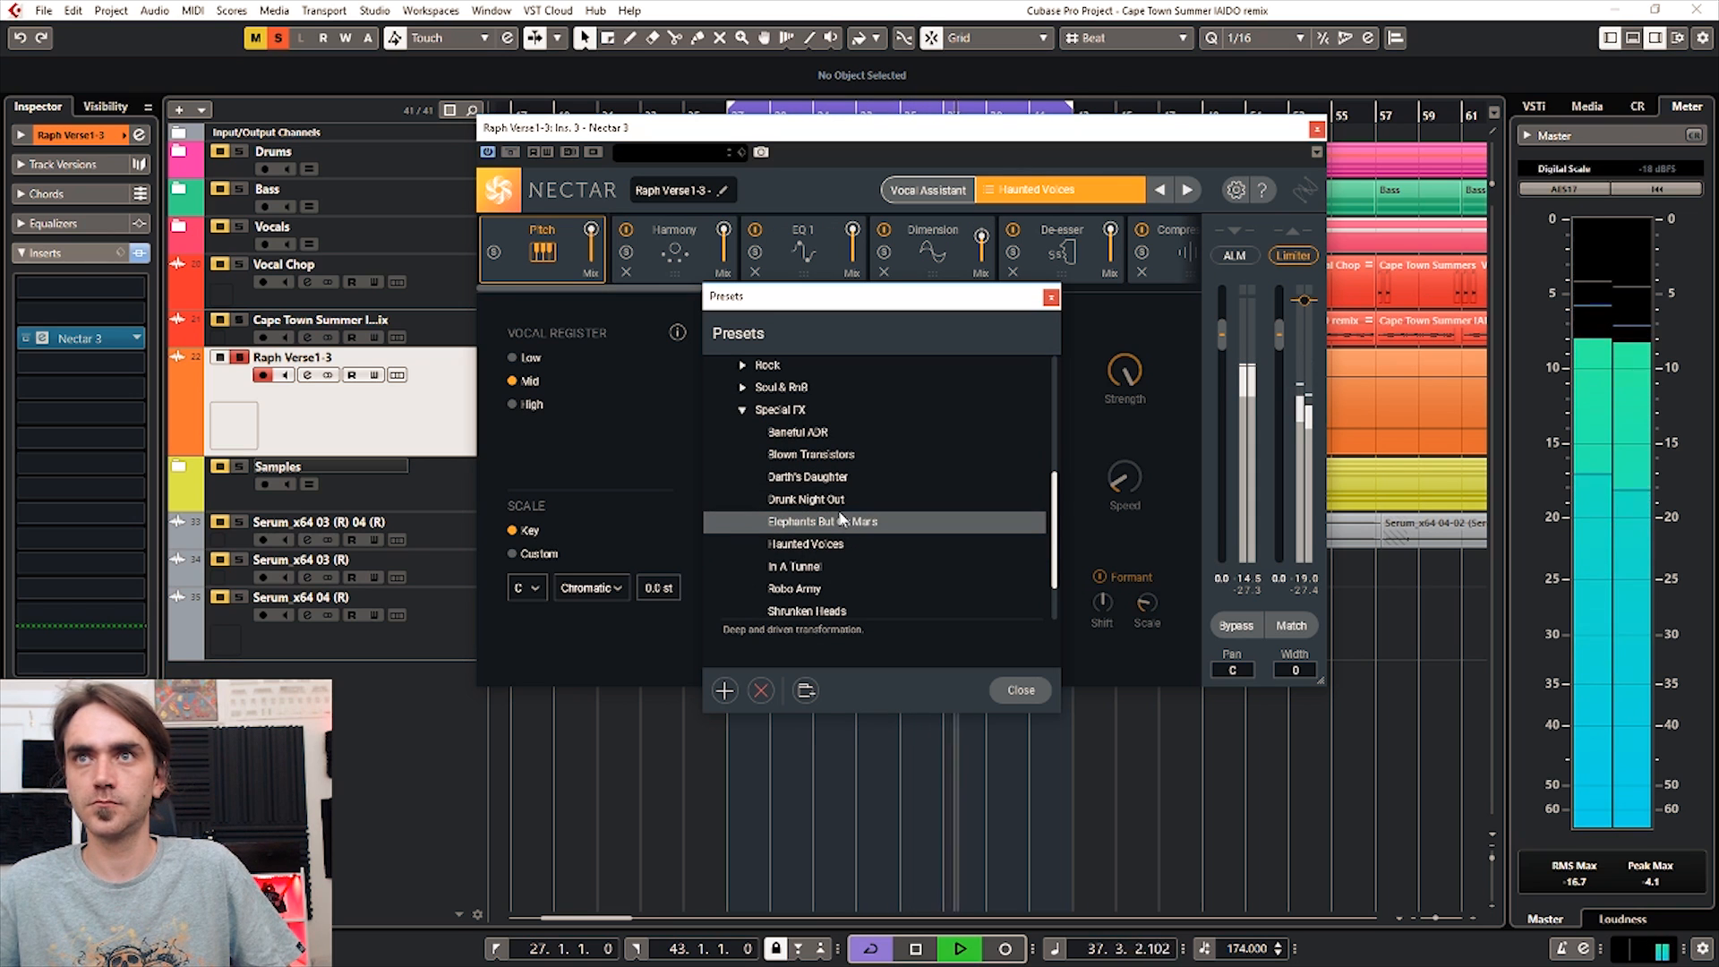
click(825, 502)
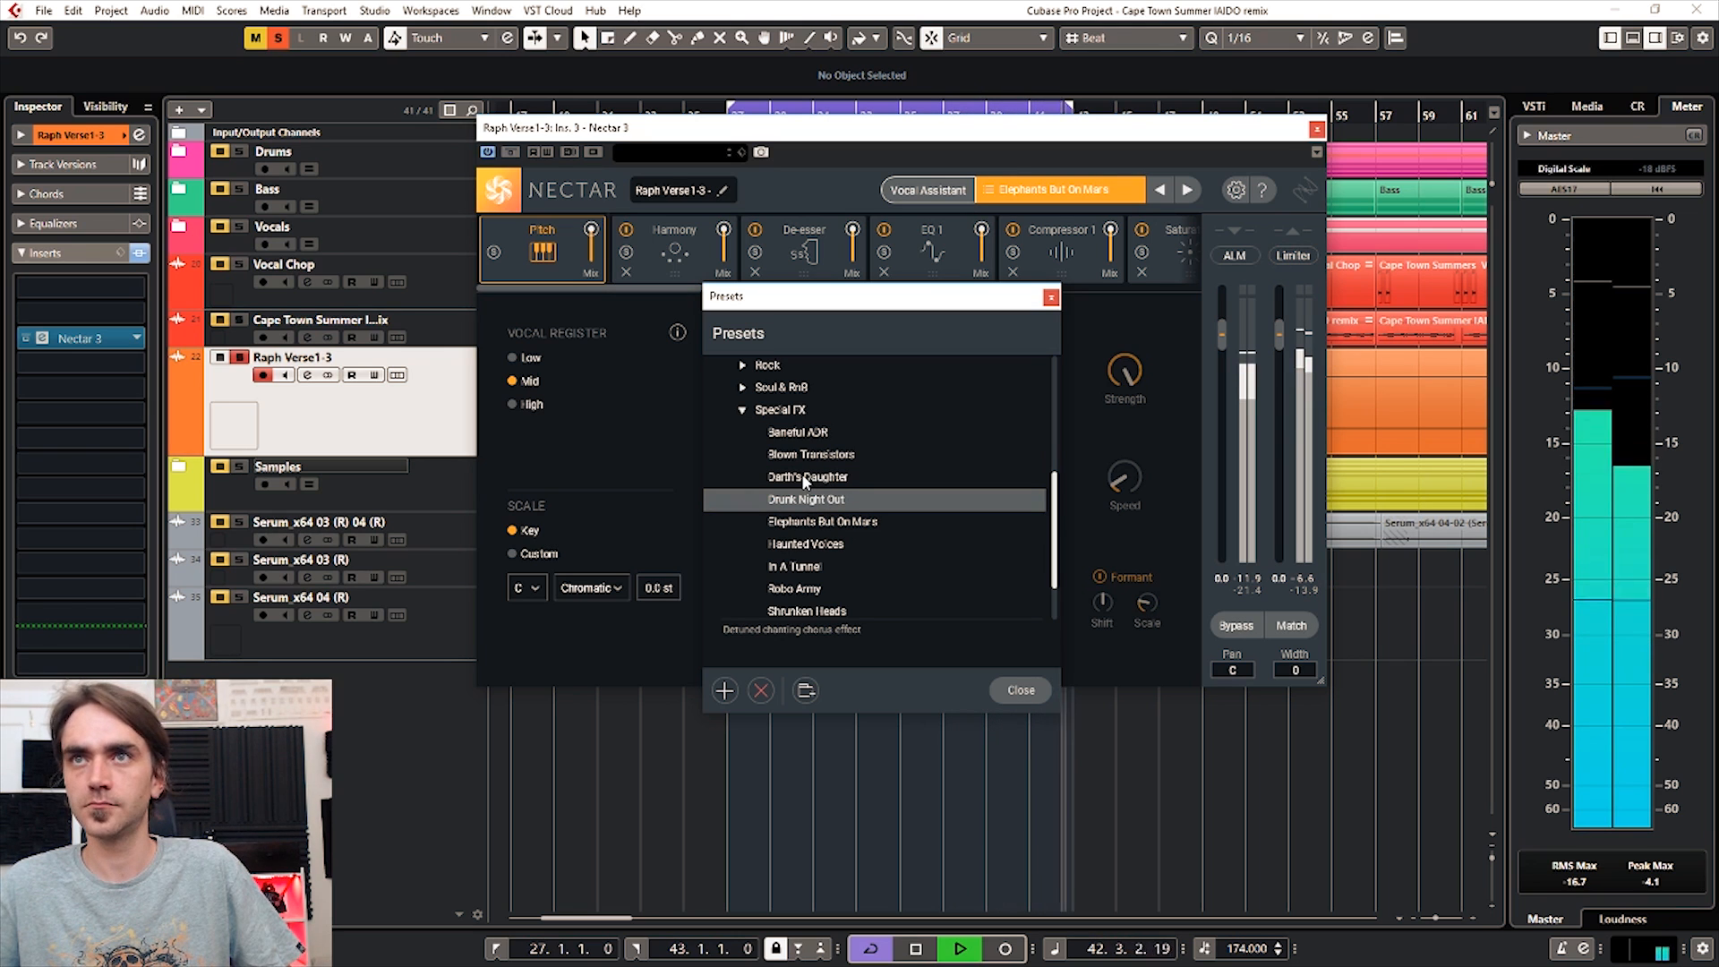
click(847, 477)
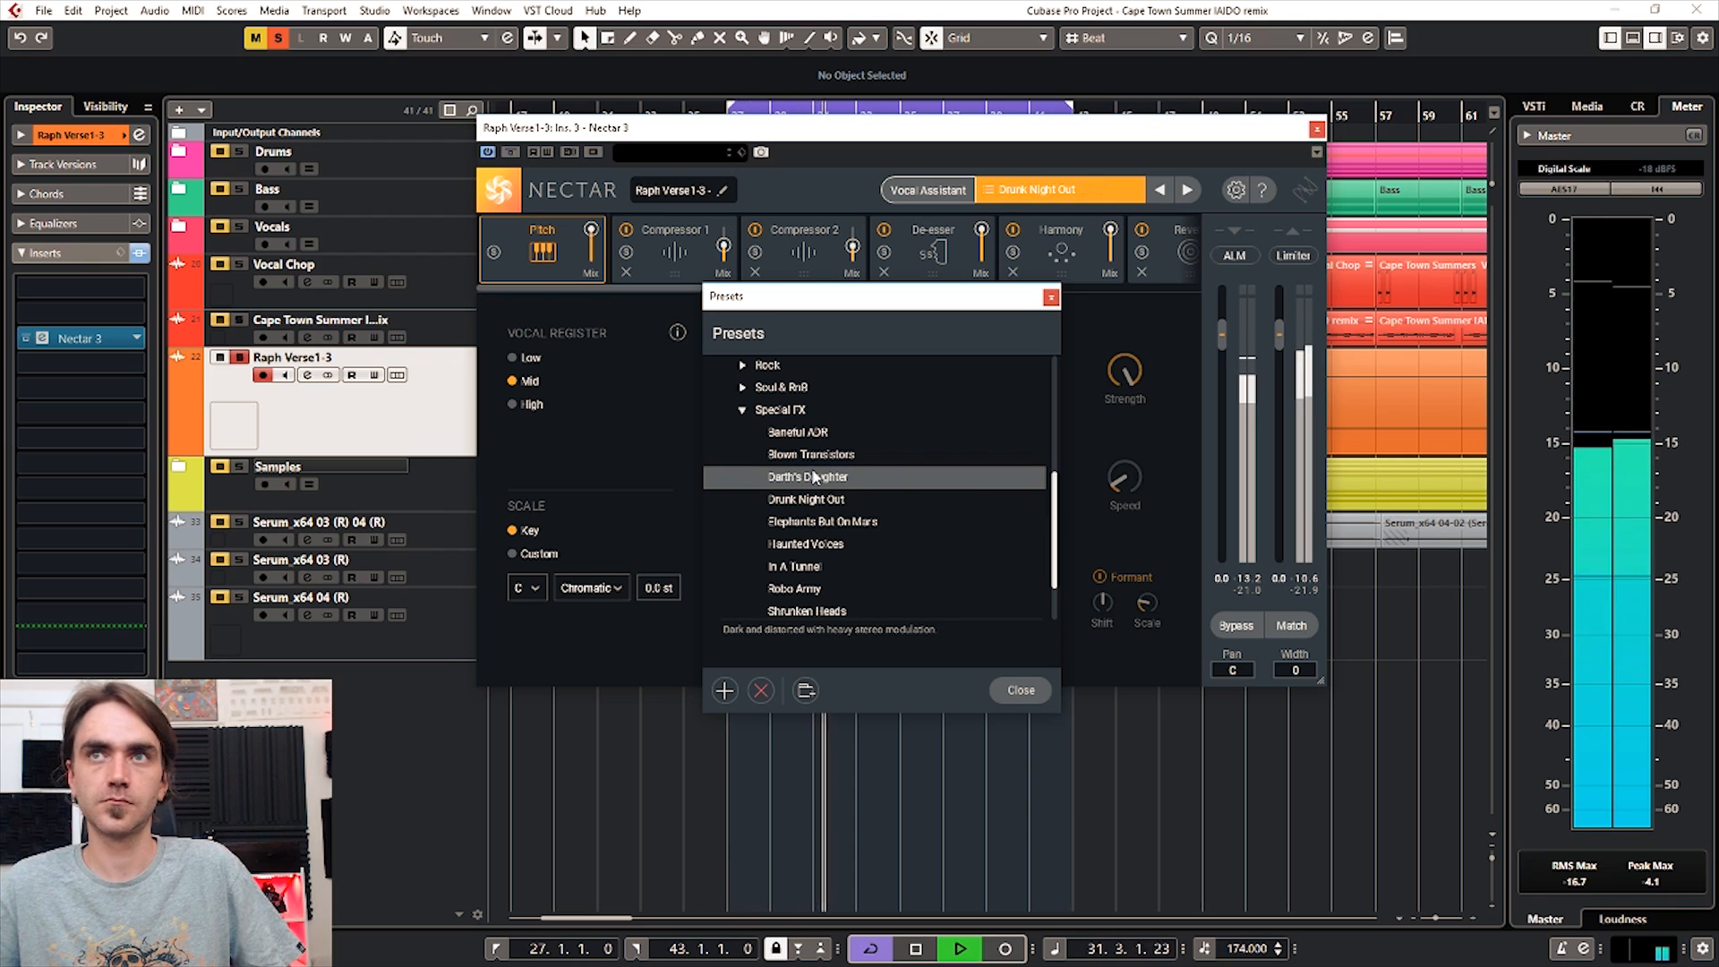
Step: Audition the Special FX presets Blown Transistors and Baneful ADR, and expand the Music folder
click(822, 455)
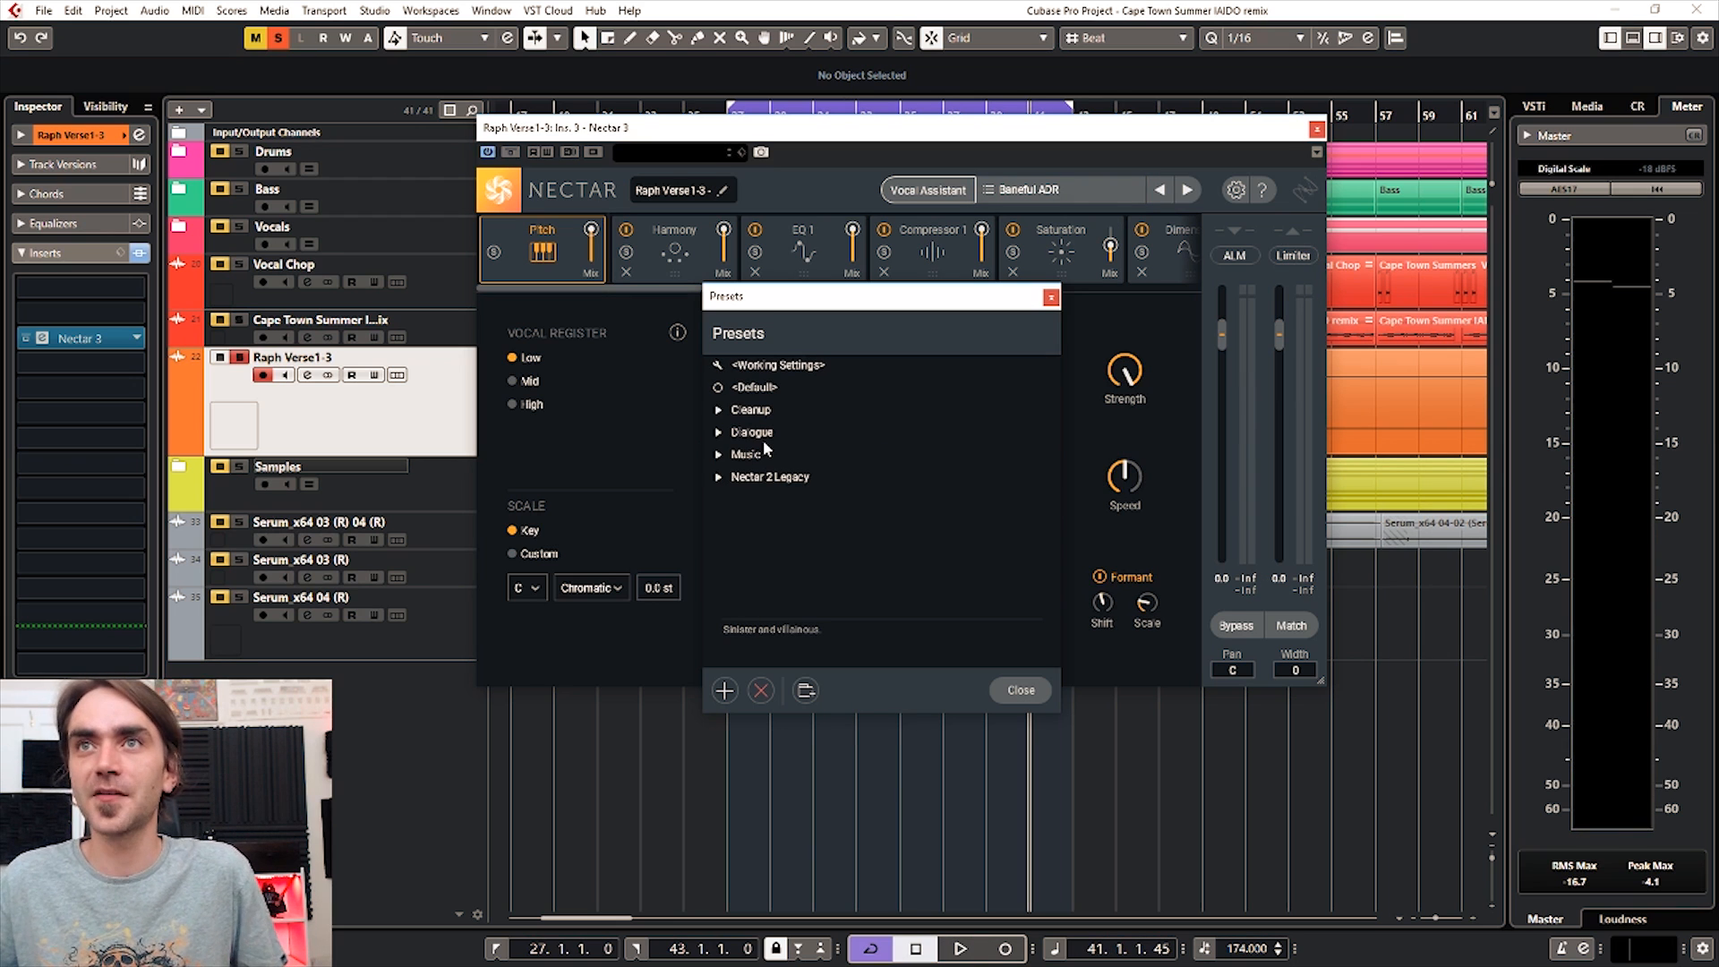
click(719, 455)
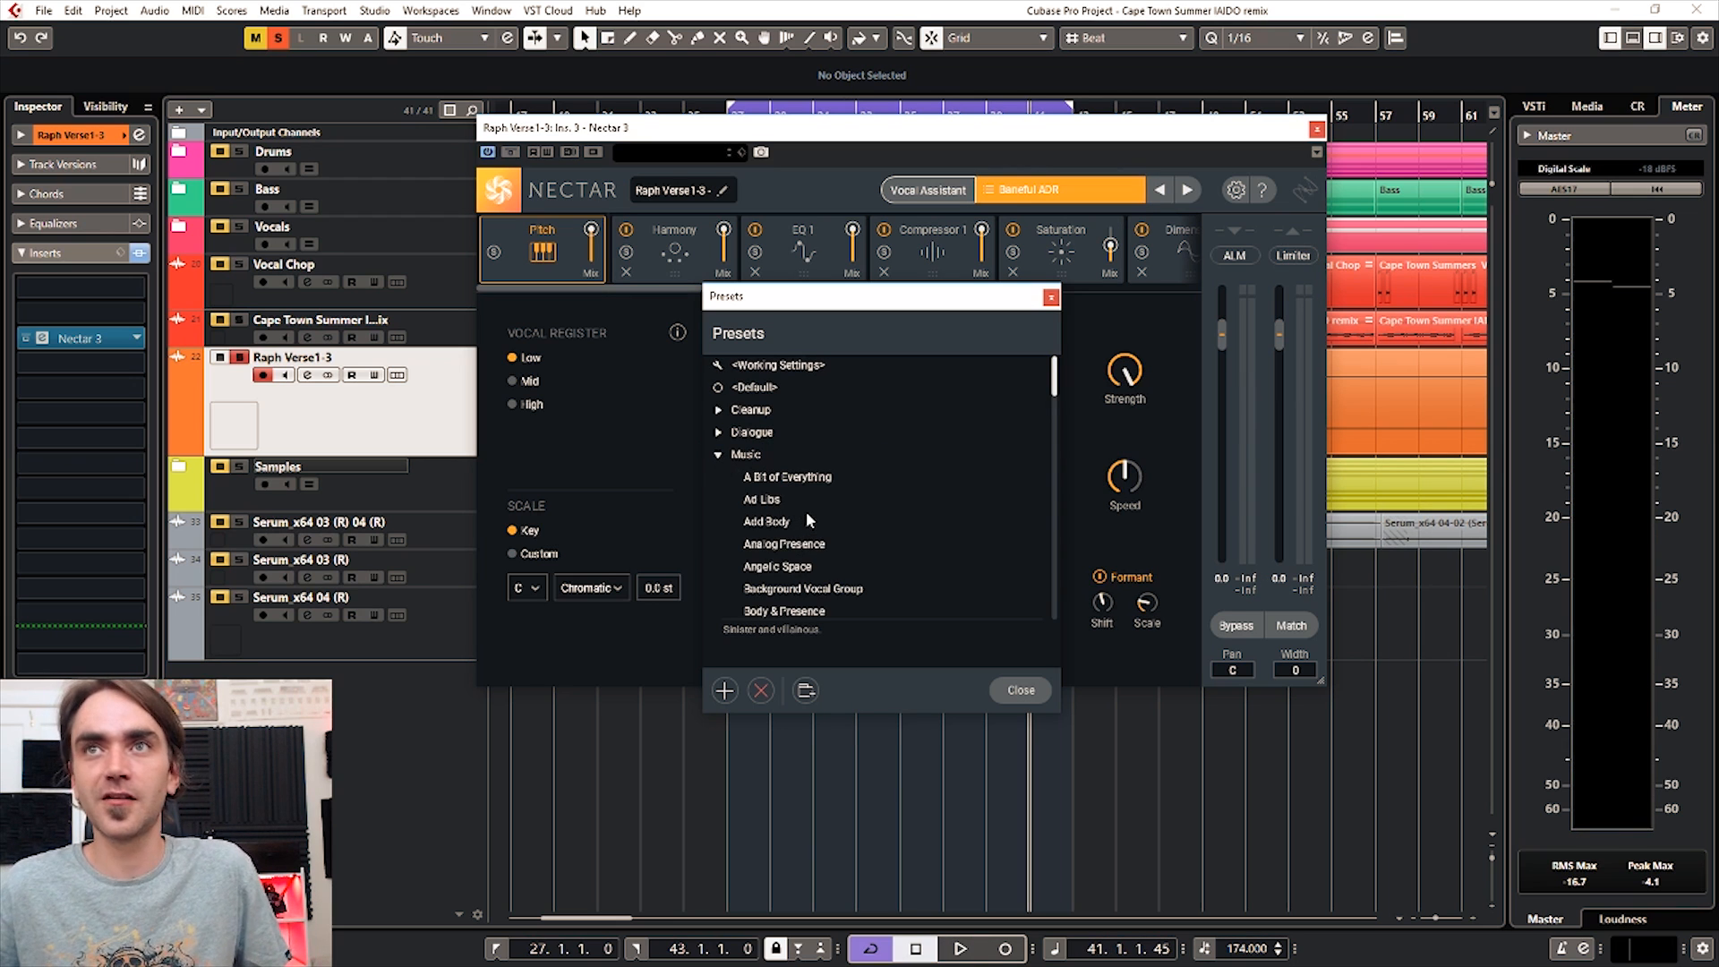
Step: Audition the Music presets Focused Mids, Heavy Chorus and Bright Mono Plate during playback
scroll(814, 518, down, 3)
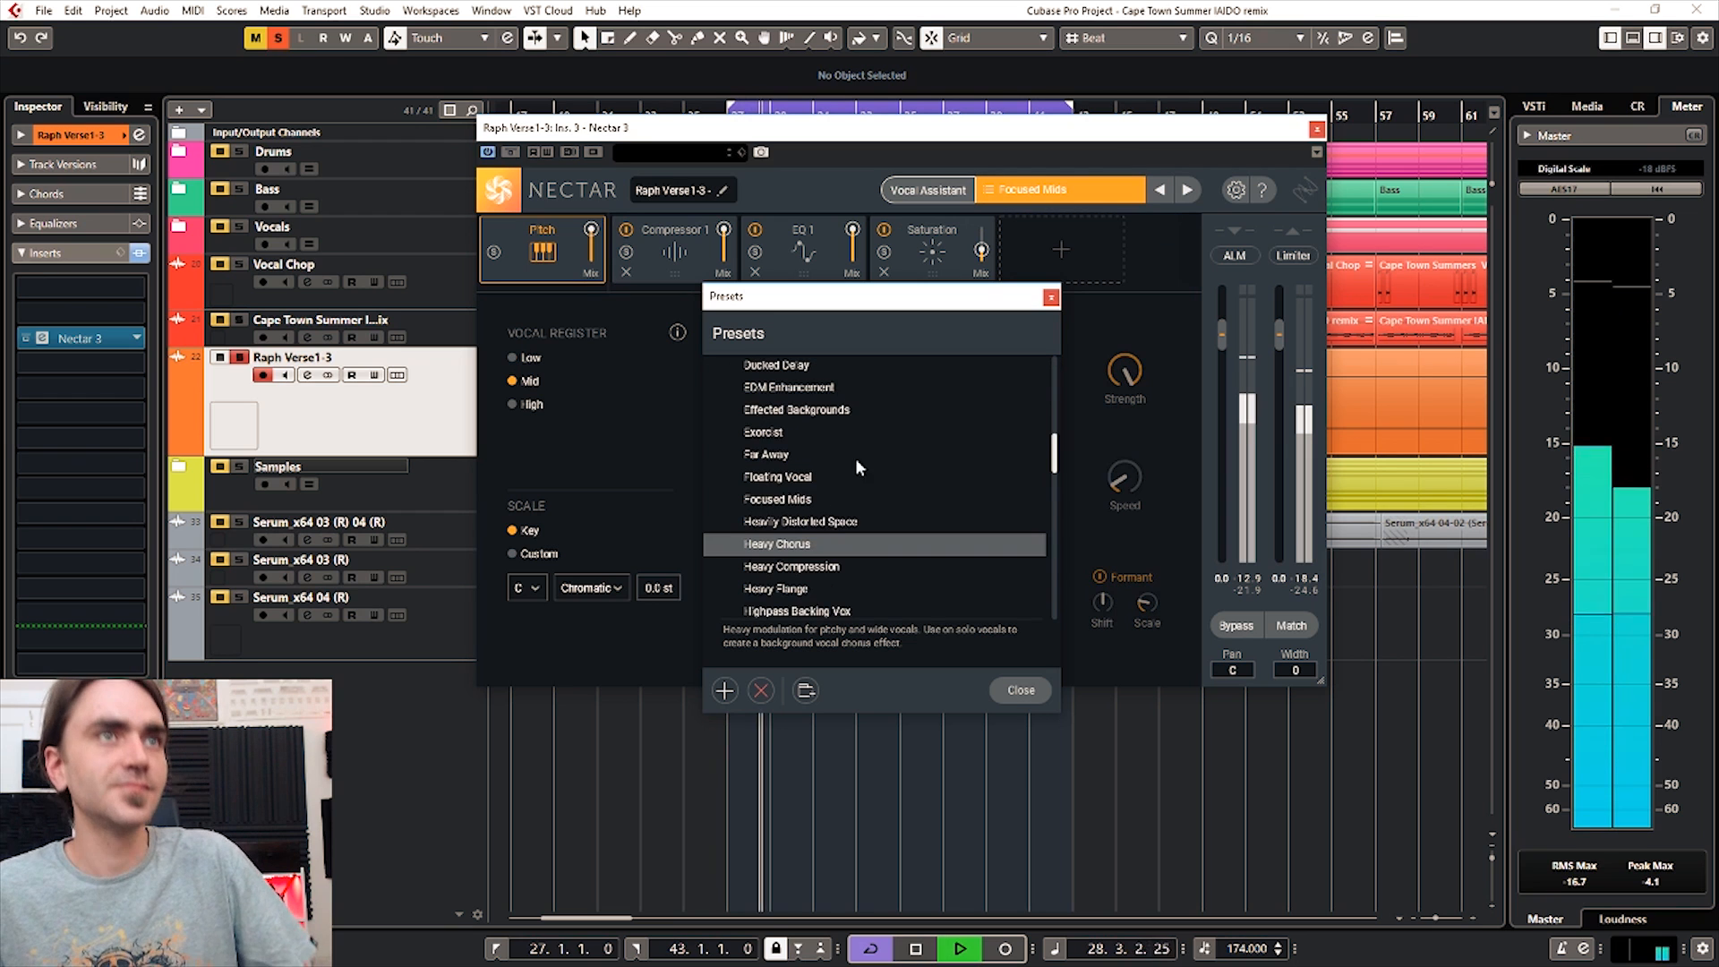
scroll(858, 460, up, 10)
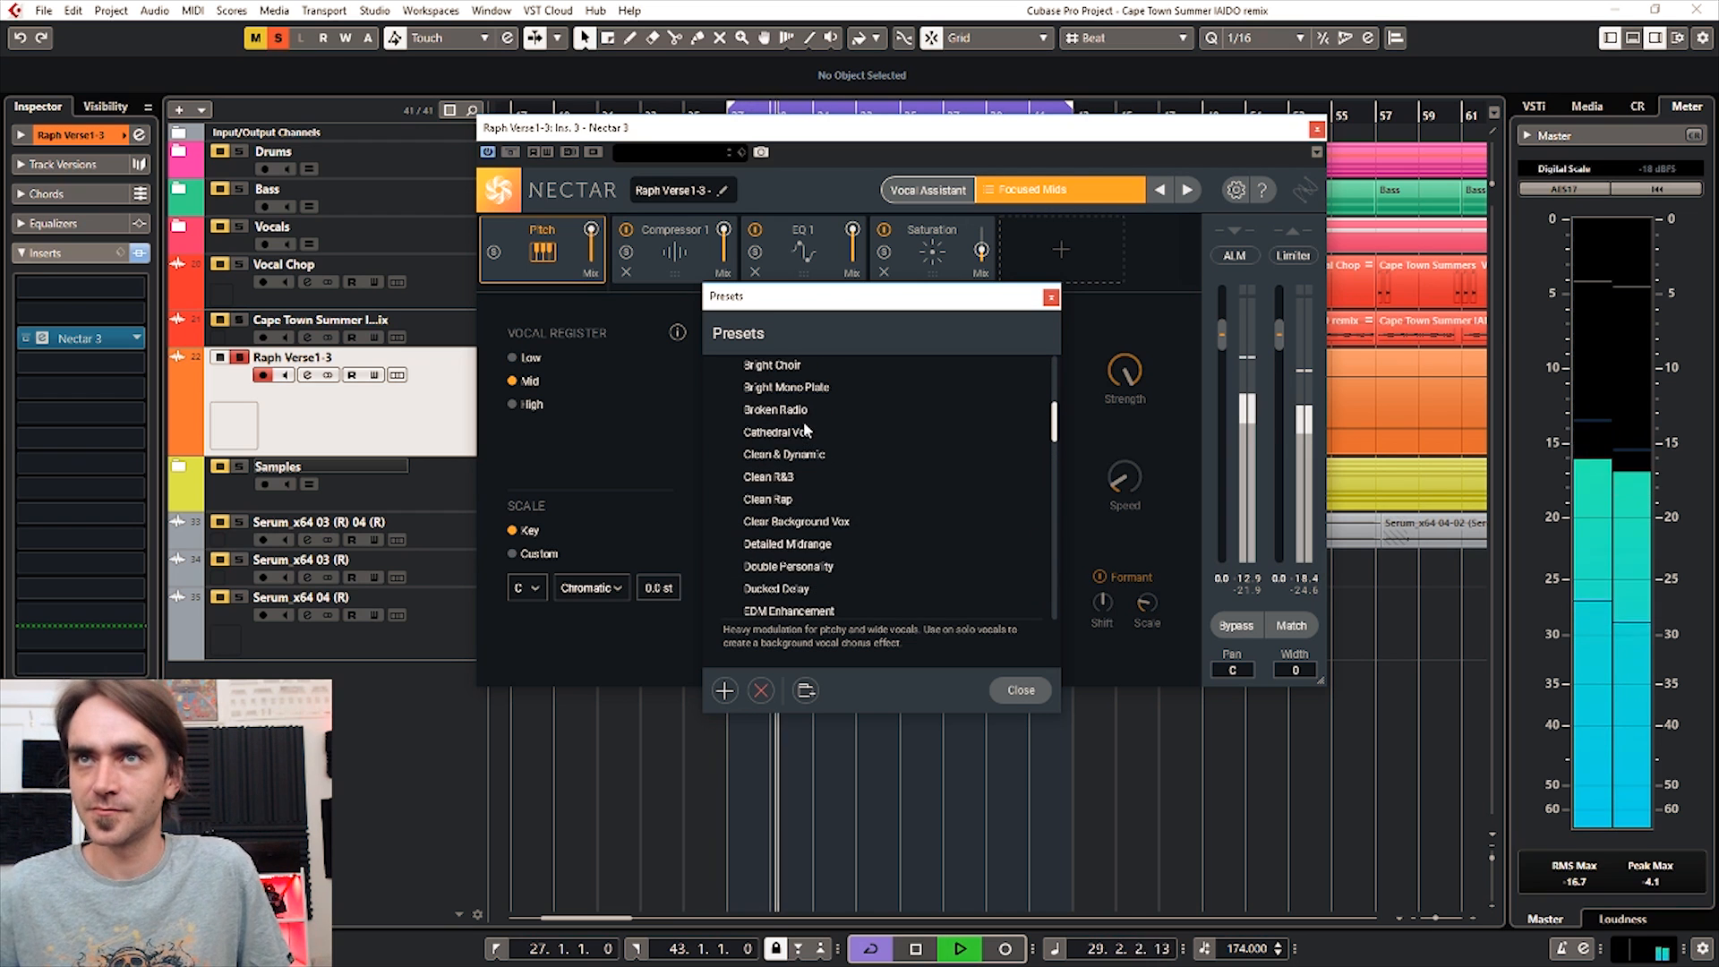
scroll(797, 443, up, 1)
scroll(791, 433, up, 1)
double_click(778, 457)
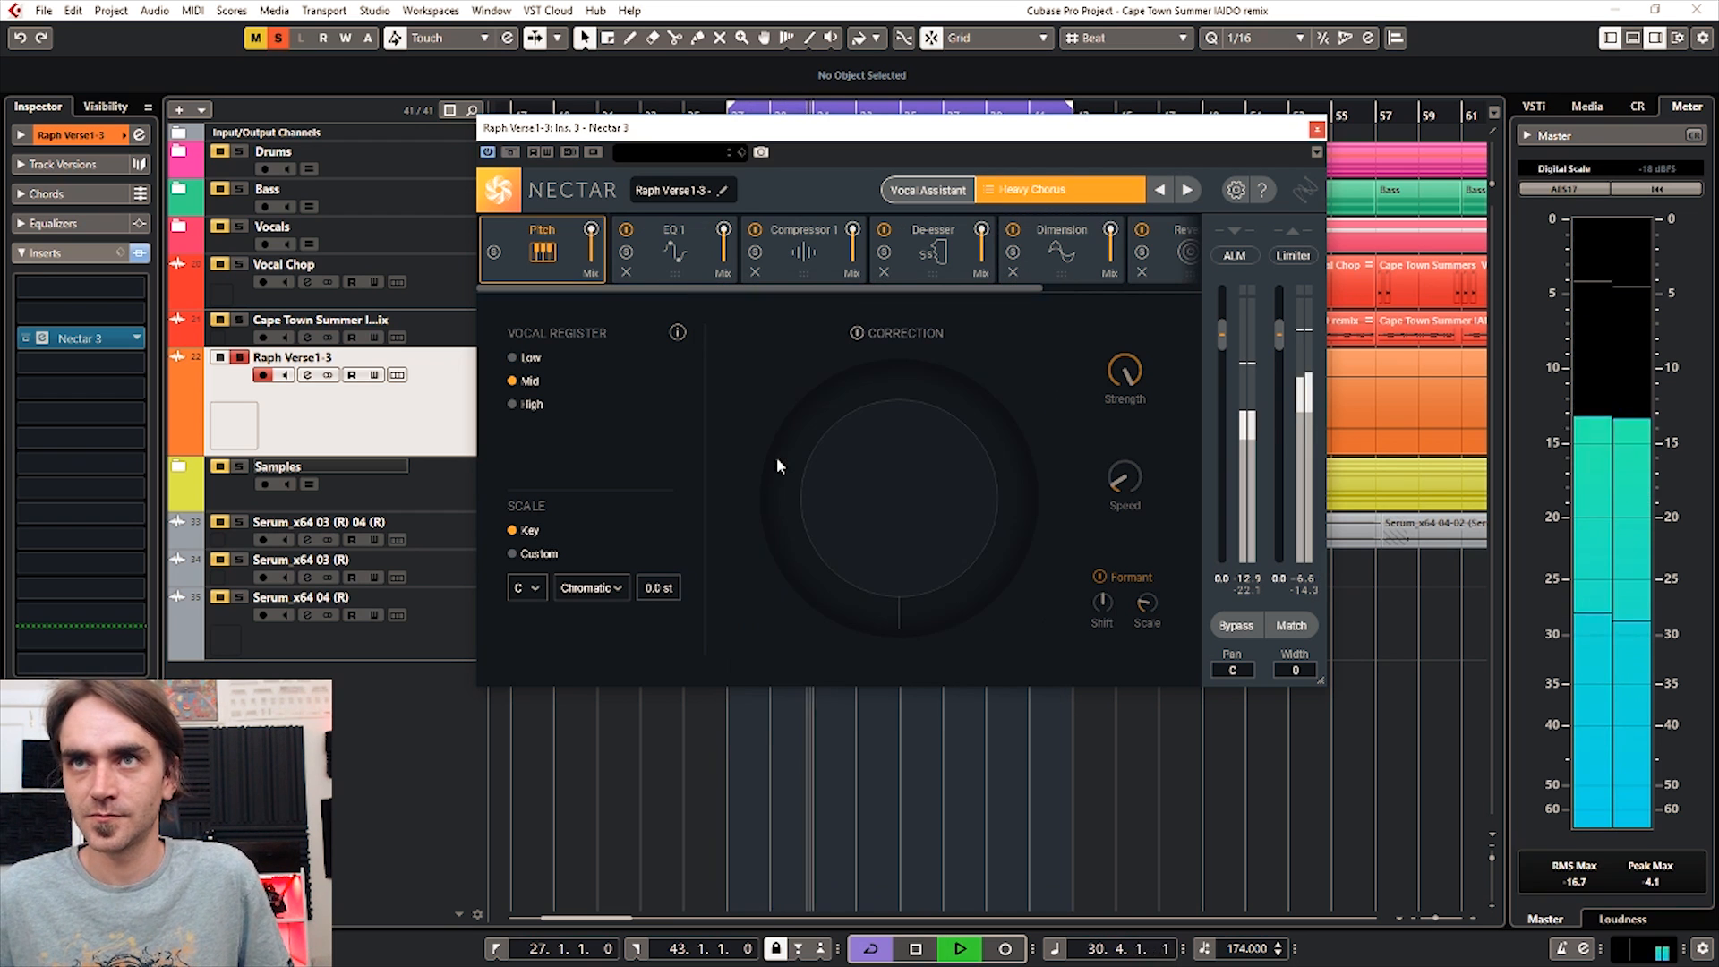
click(1031, 191)
scroll(827, 452, up, 1)
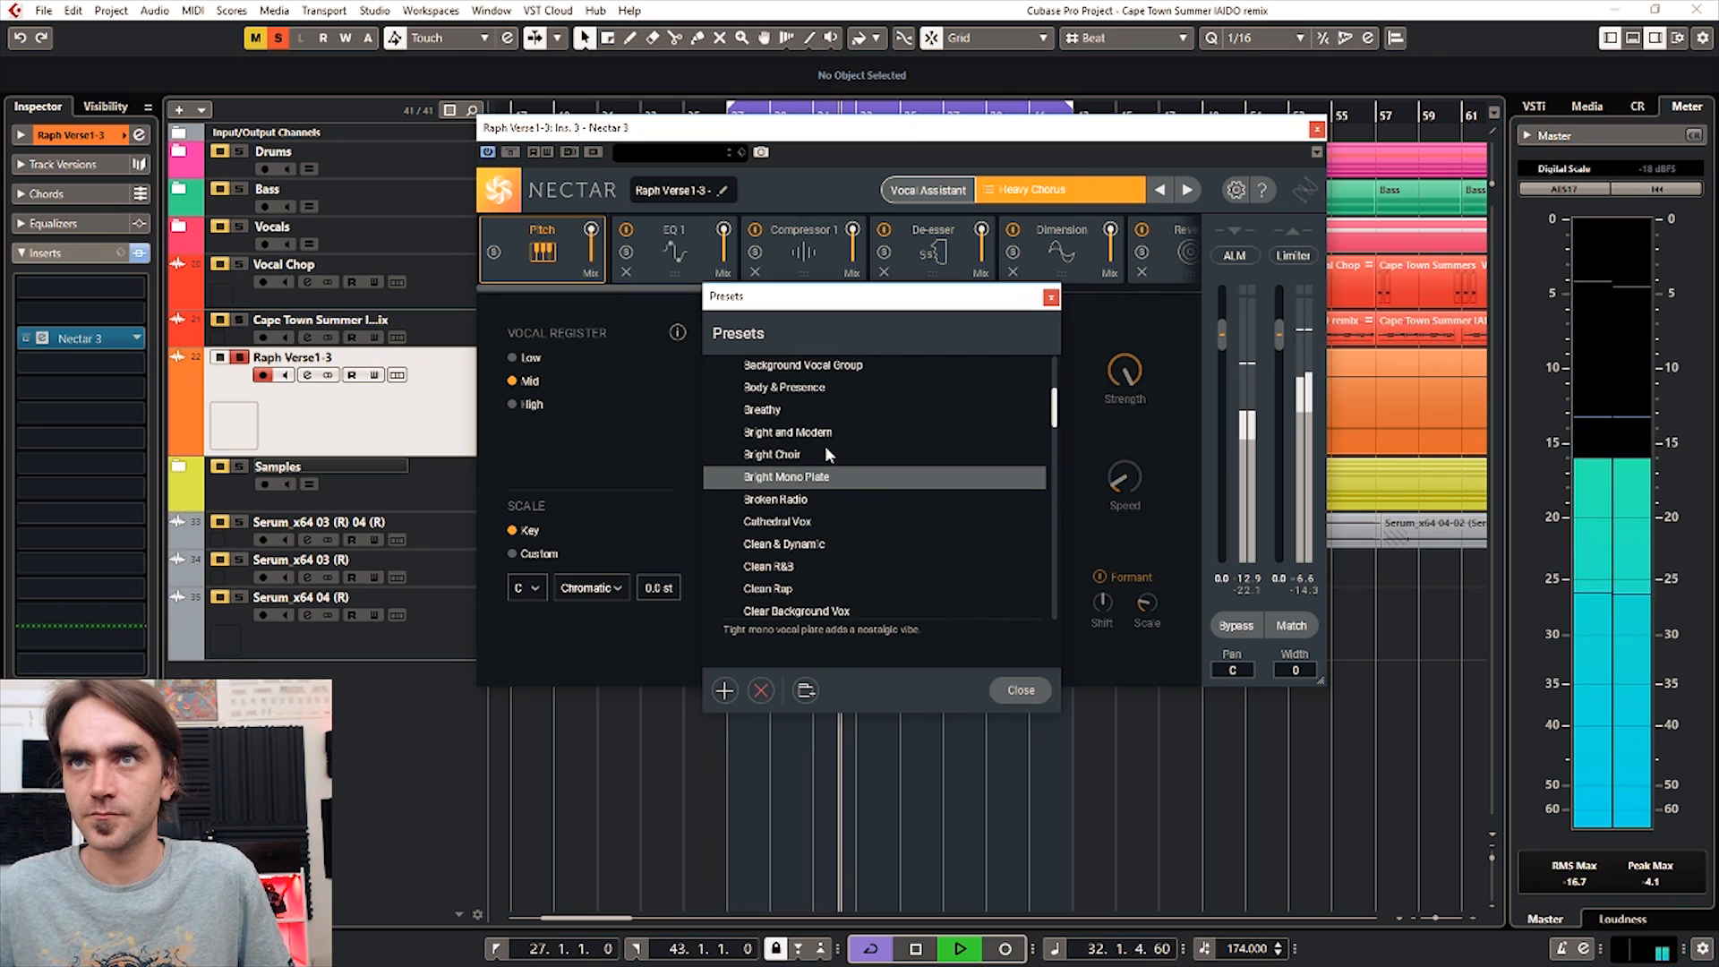
scroll(779, 410, up, 2)
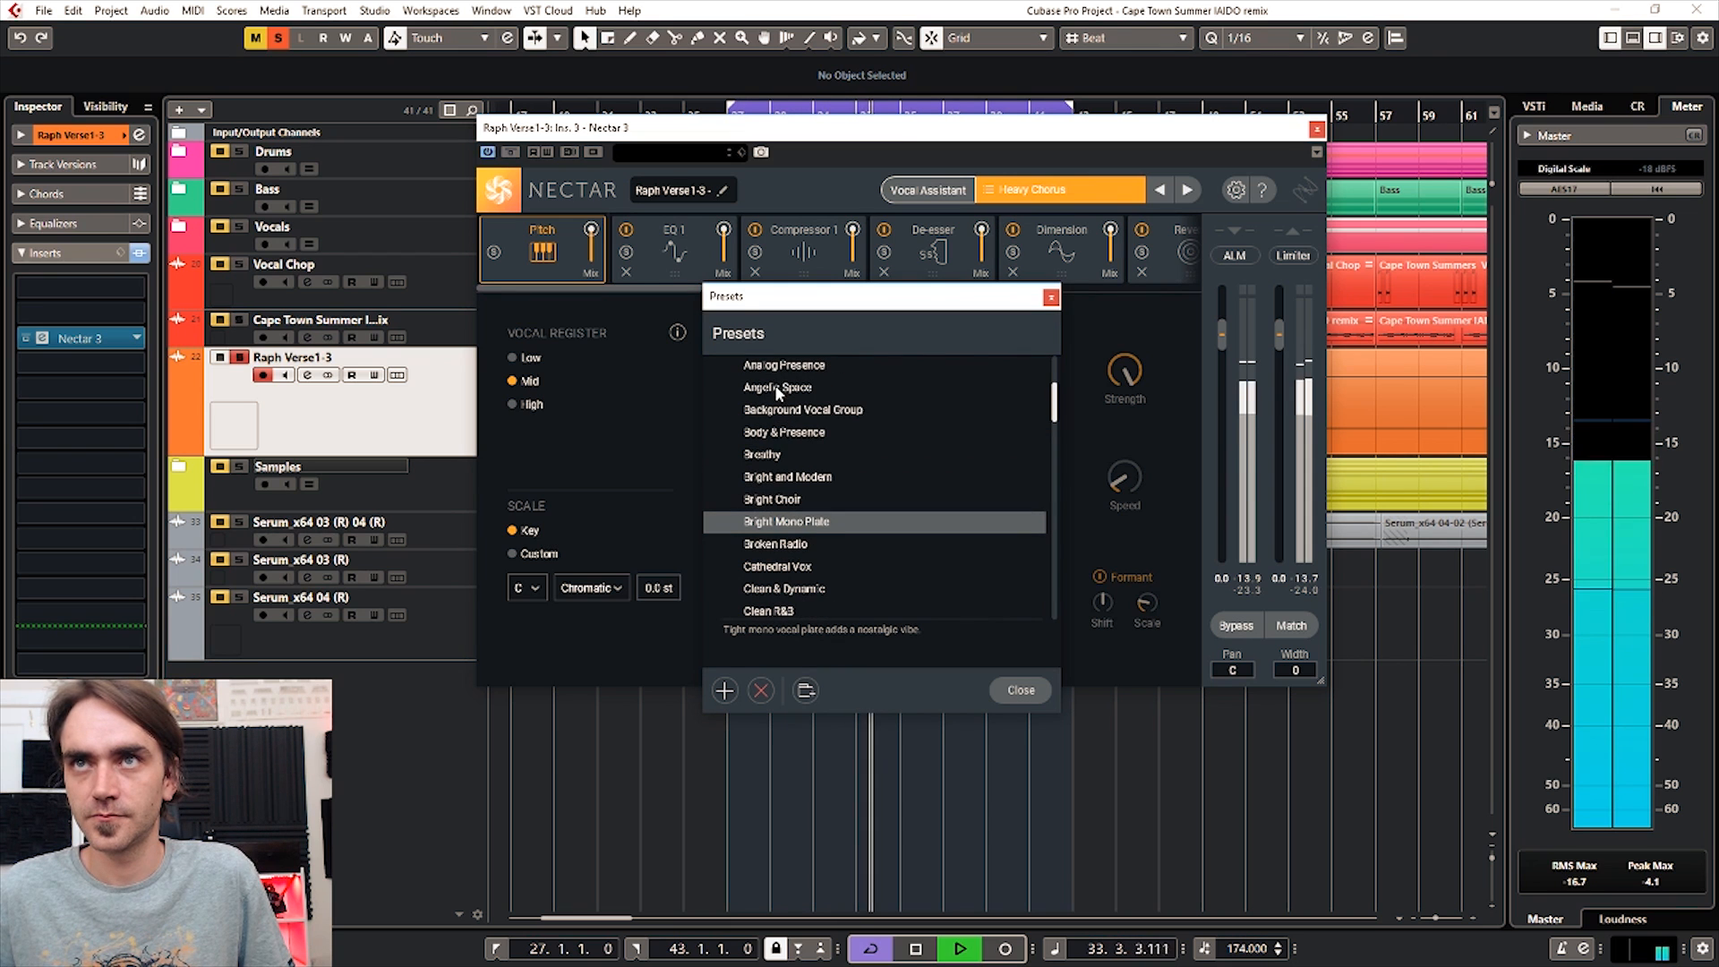
Step: Audition the Music presets Angelic Space and Broken Radio on the soloed verse vocal
double_click(776, 388)
click(1048, 192)
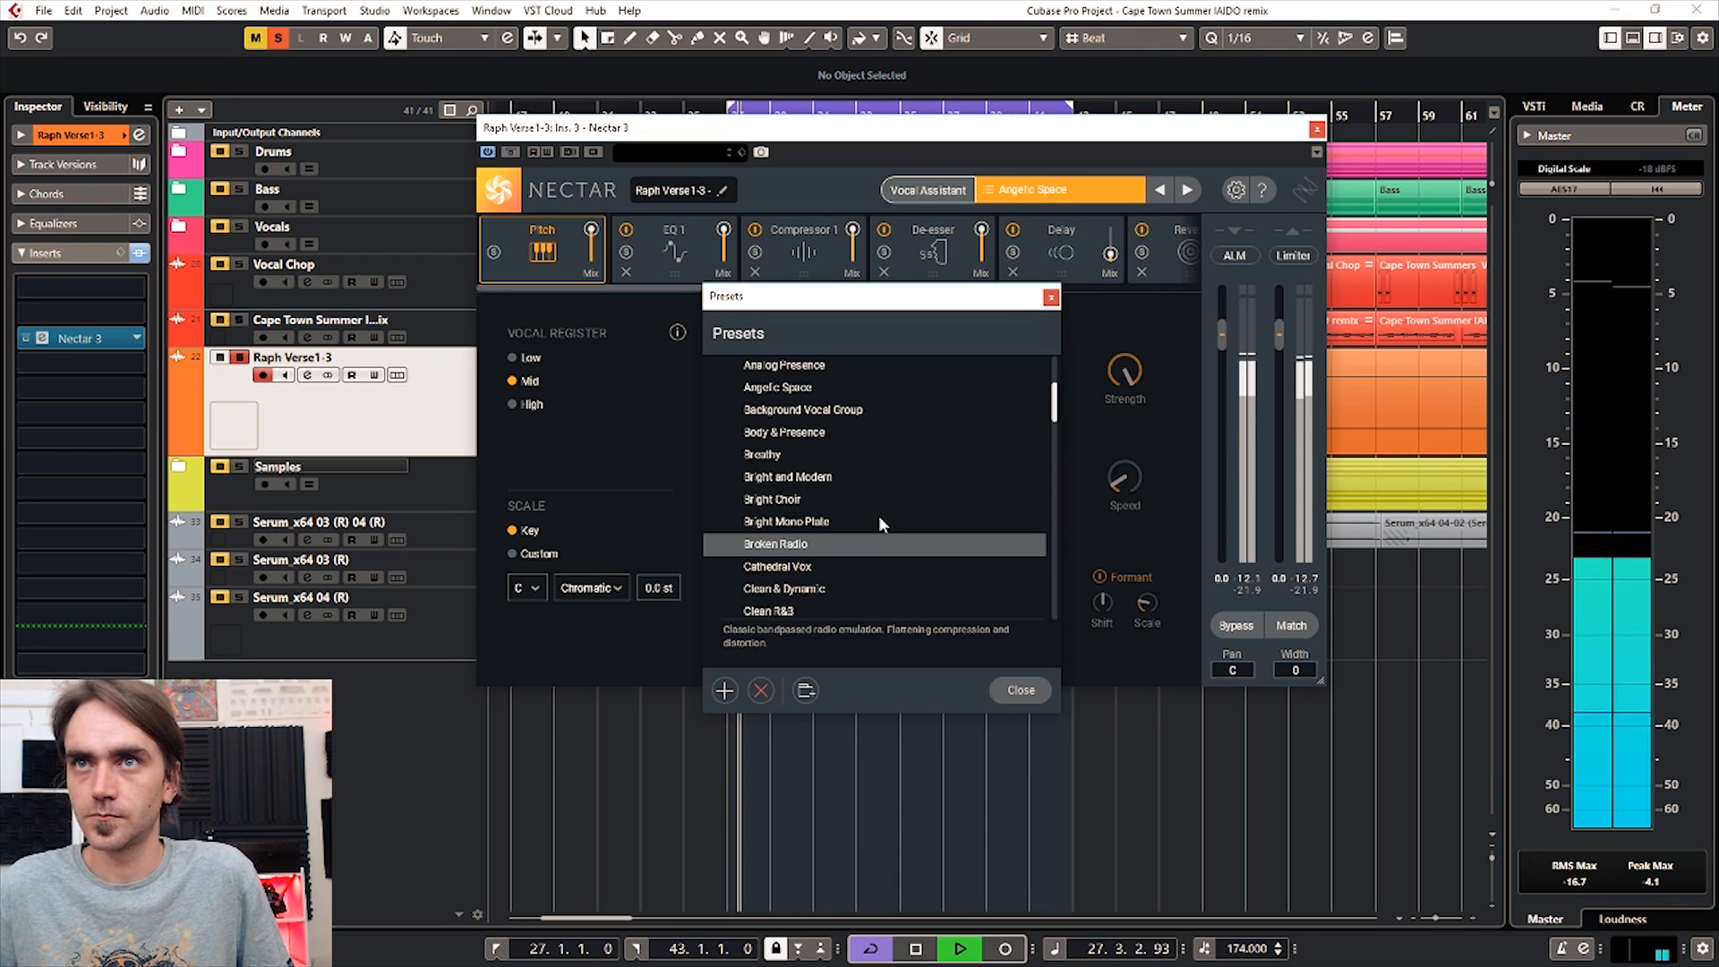
scroll(838, 535, down, 2)
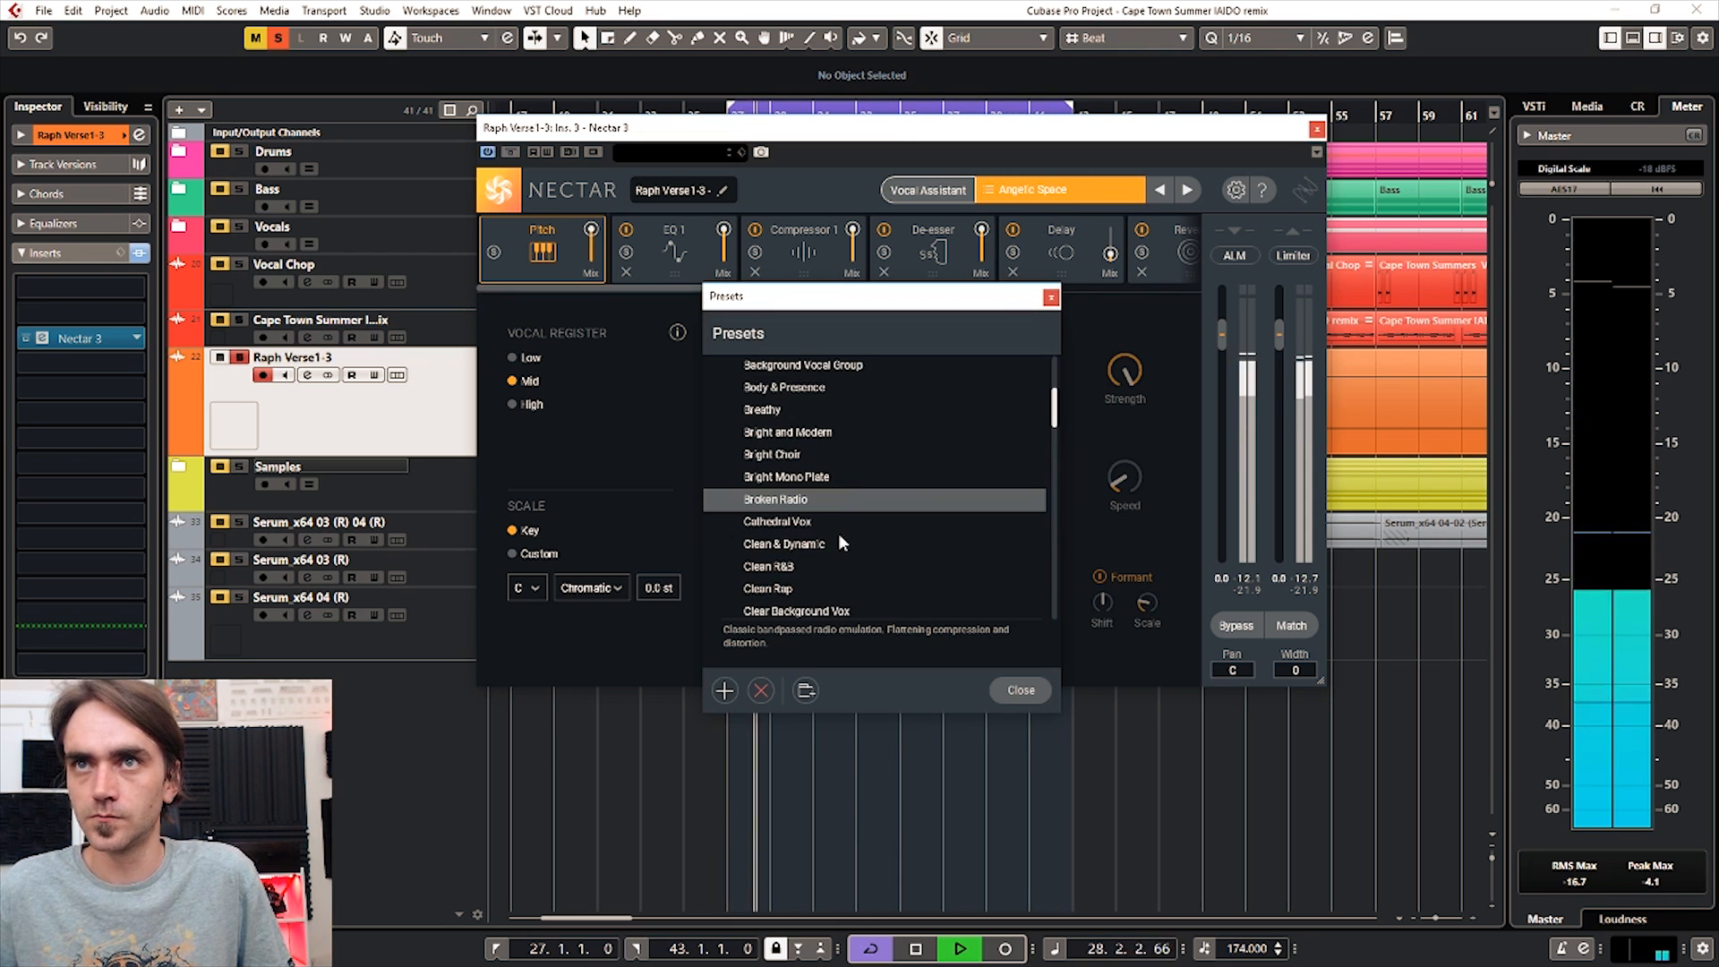
double_click(792, 501)
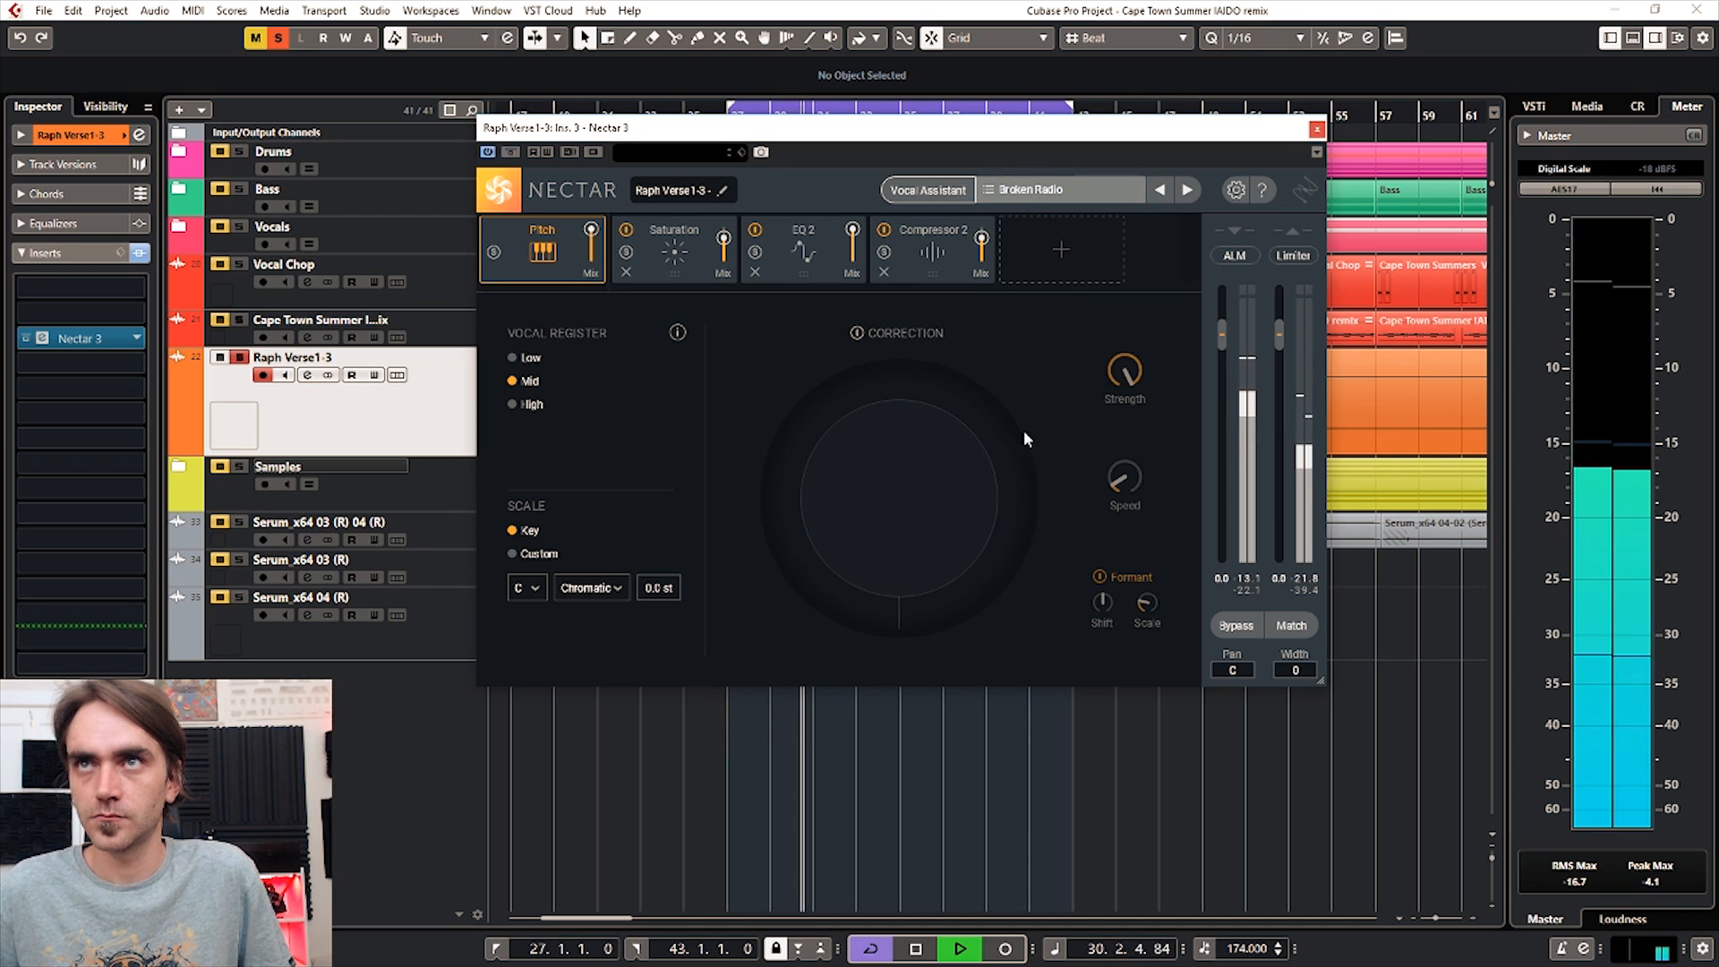
Step: Audition the Music presets Cathedral Vox, Detailed Midrange and Double Personality, and load Ducked Delay
click(1053, 192)
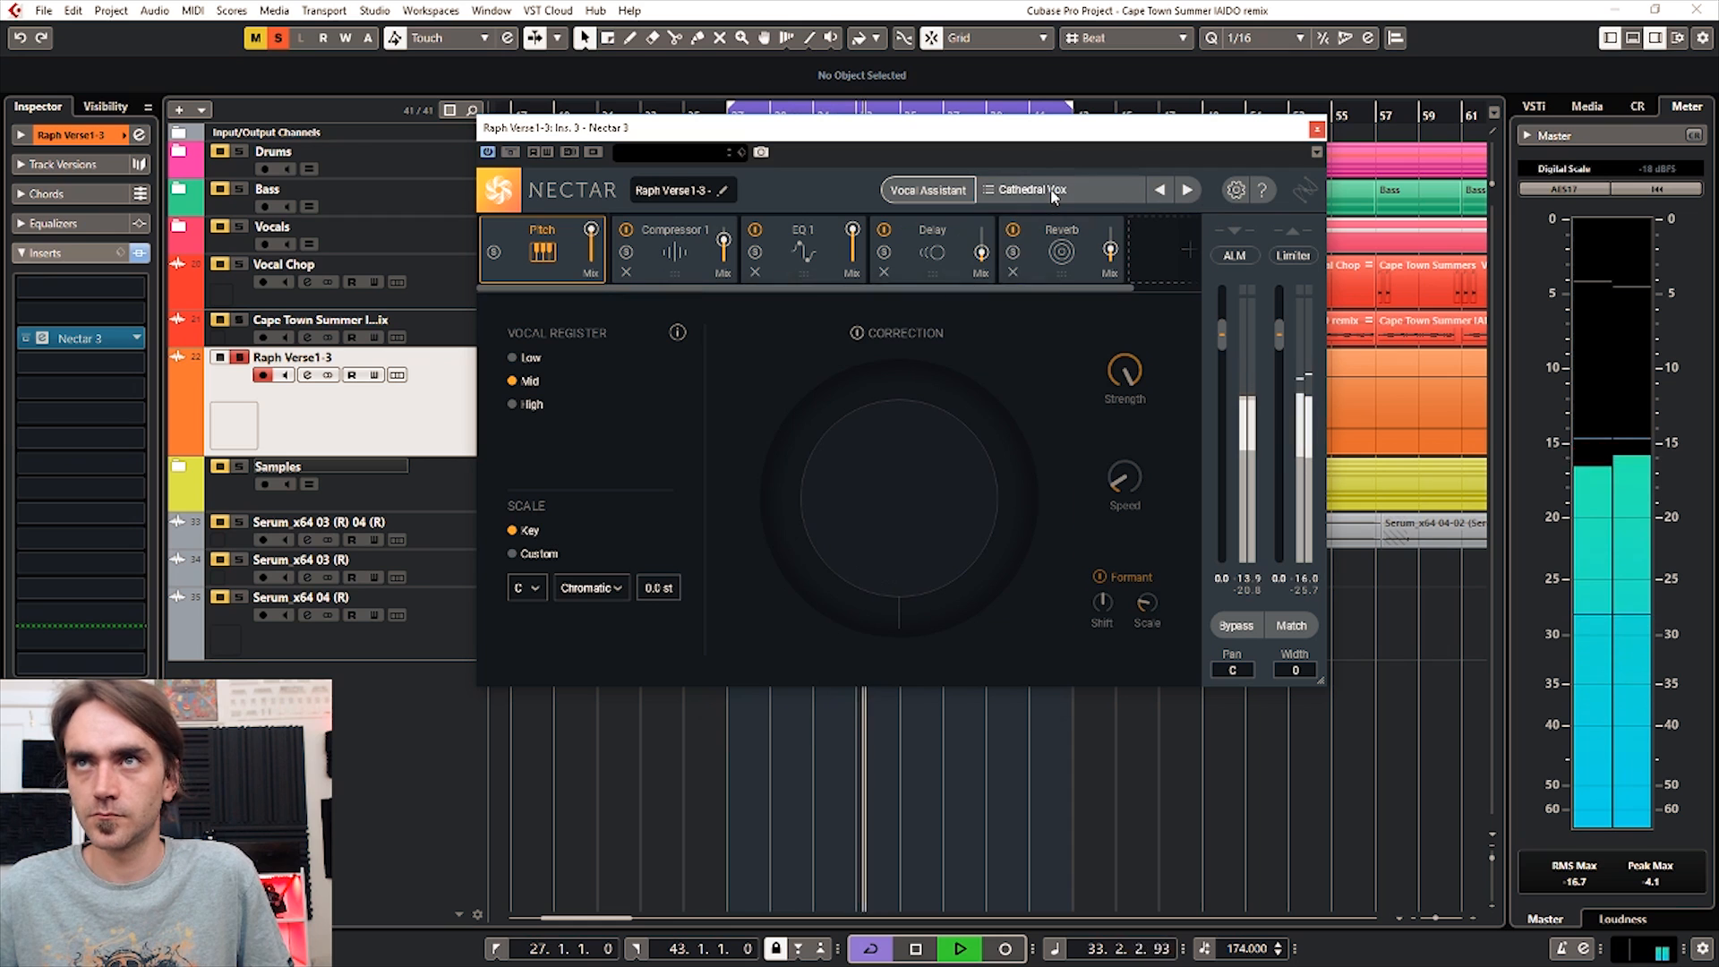
scroll(810, 555, down, 2)
click(814, 564)
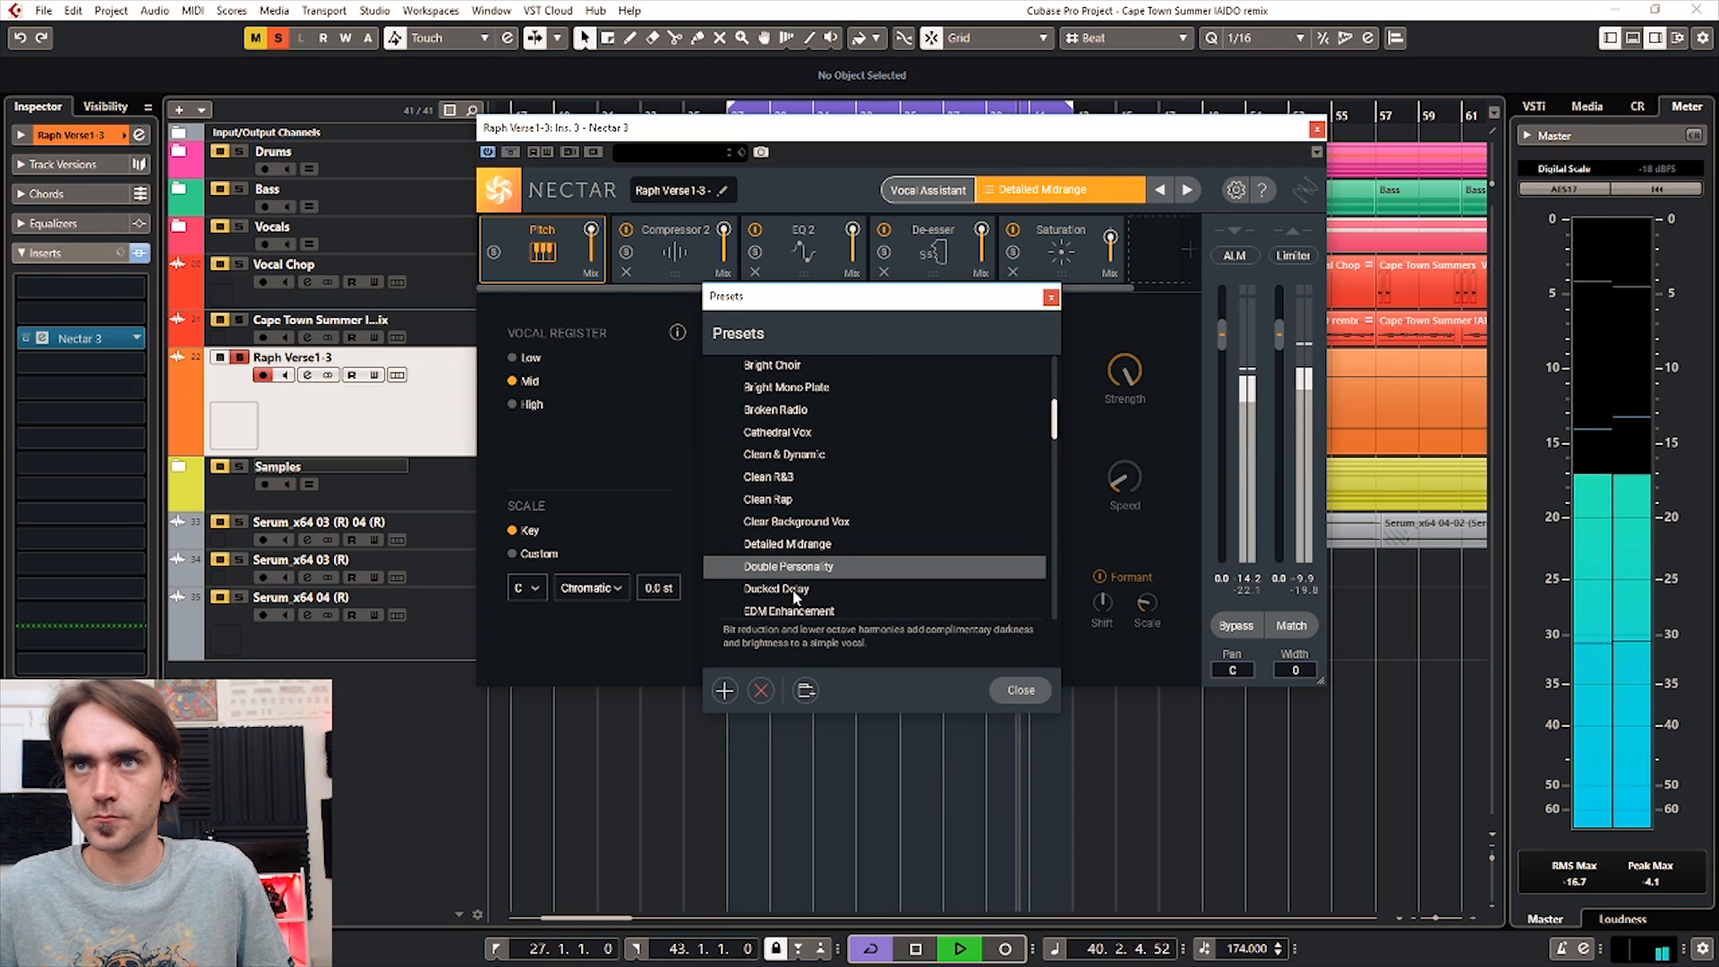
click(793, 590)
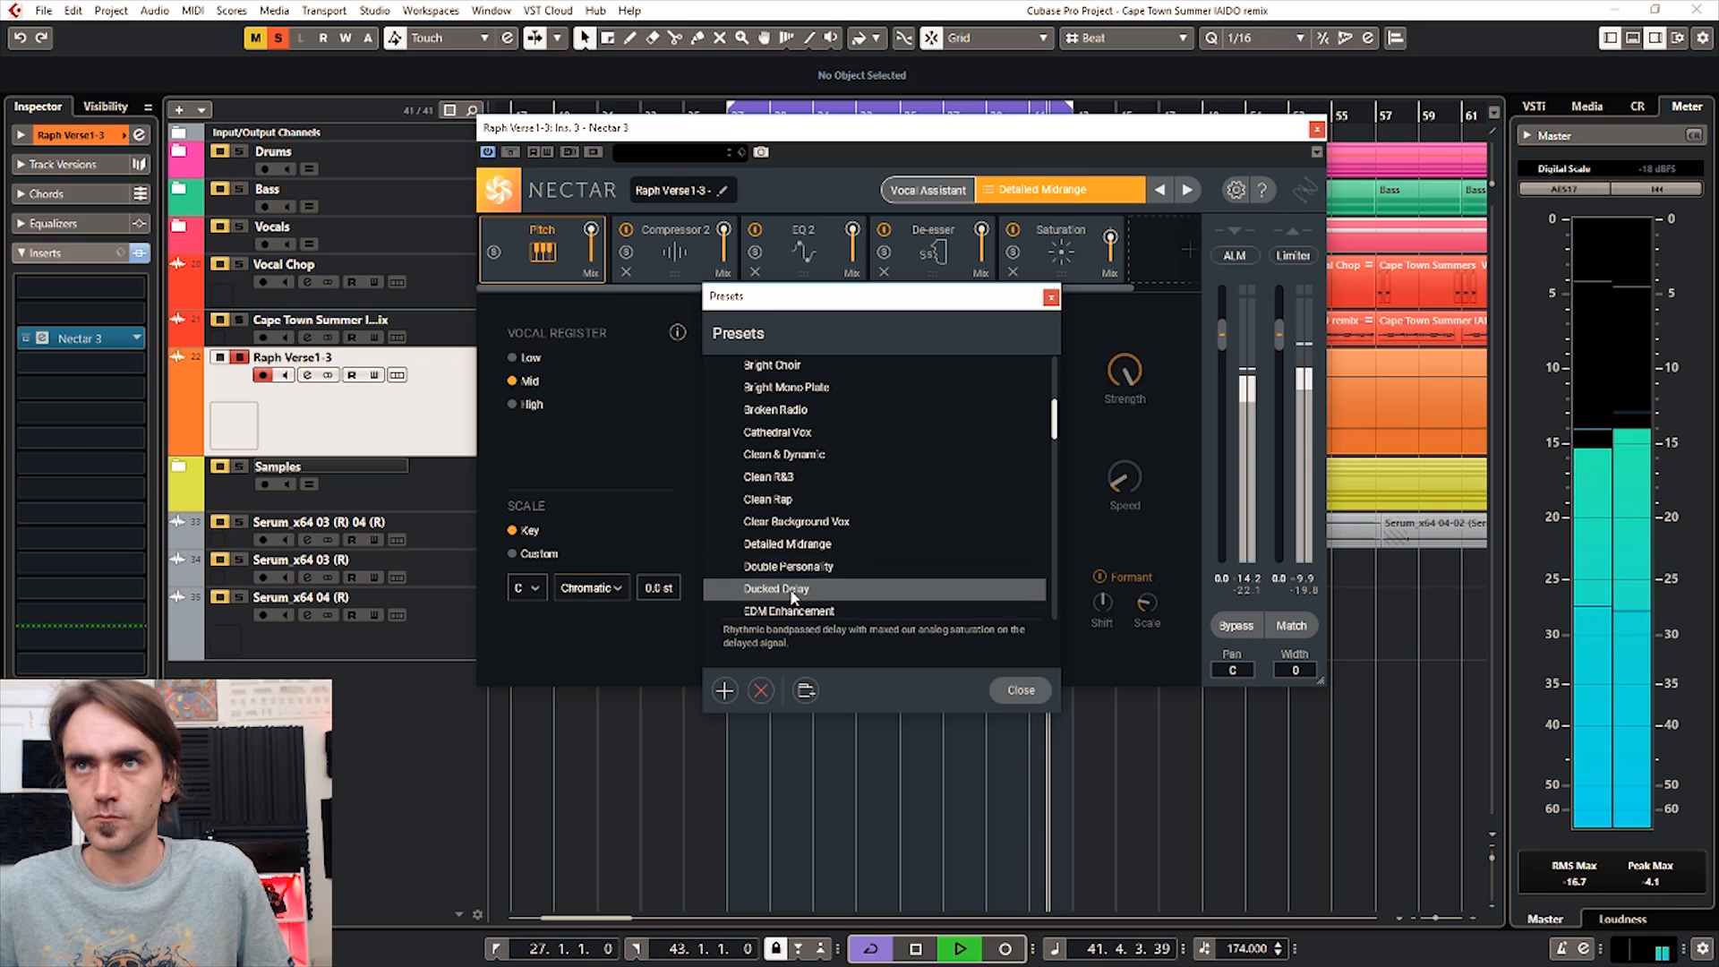
scroll(833, 548, down, 2)
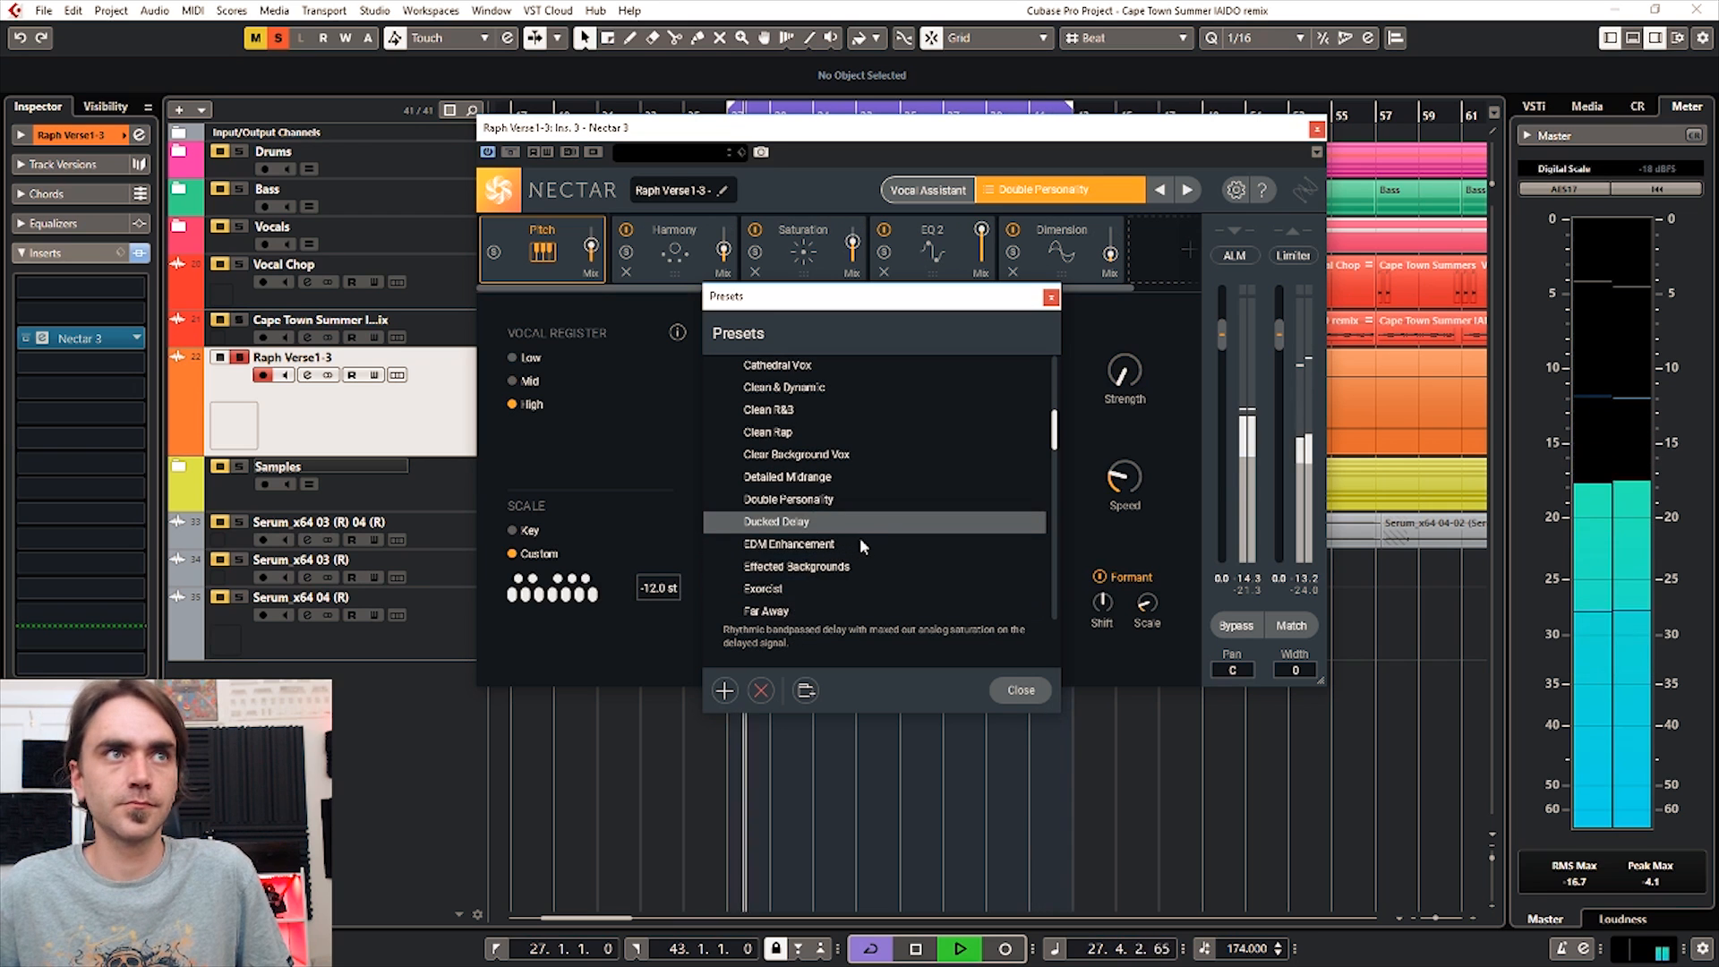
Step: Listen to Ducked Delay, Exorcist, Far Away and Floating Vocal, toggling the verse track's solo to hear them in the full mix
click(239, 357)
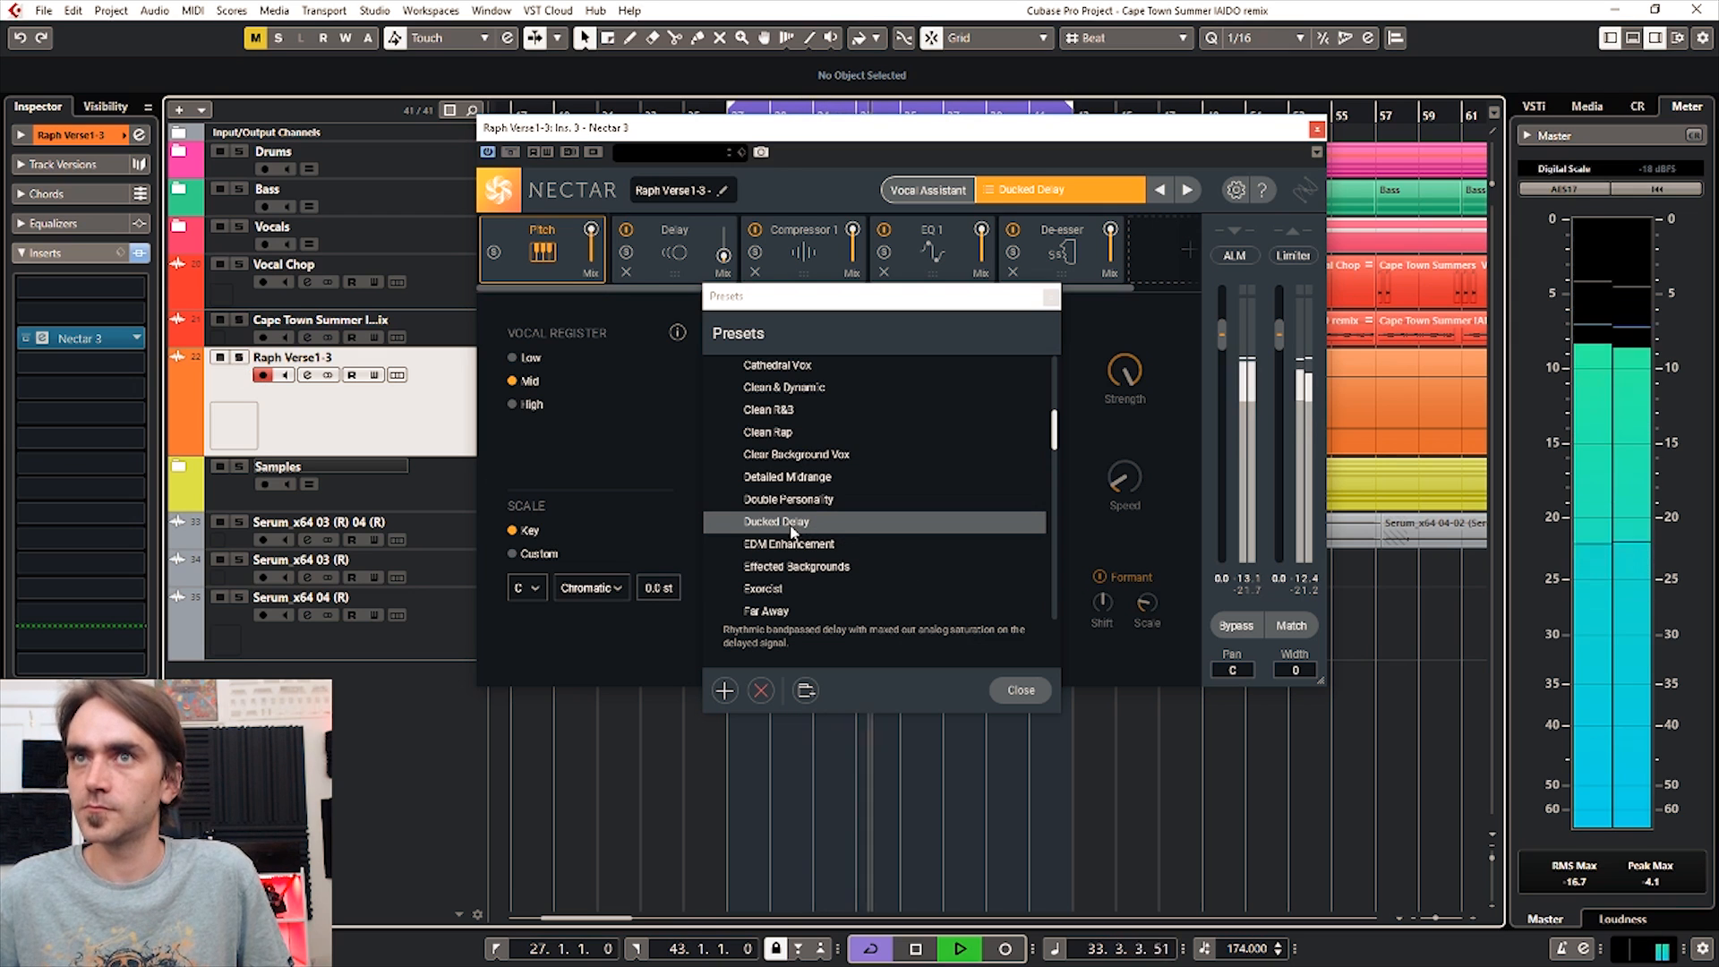
click(239, 359)
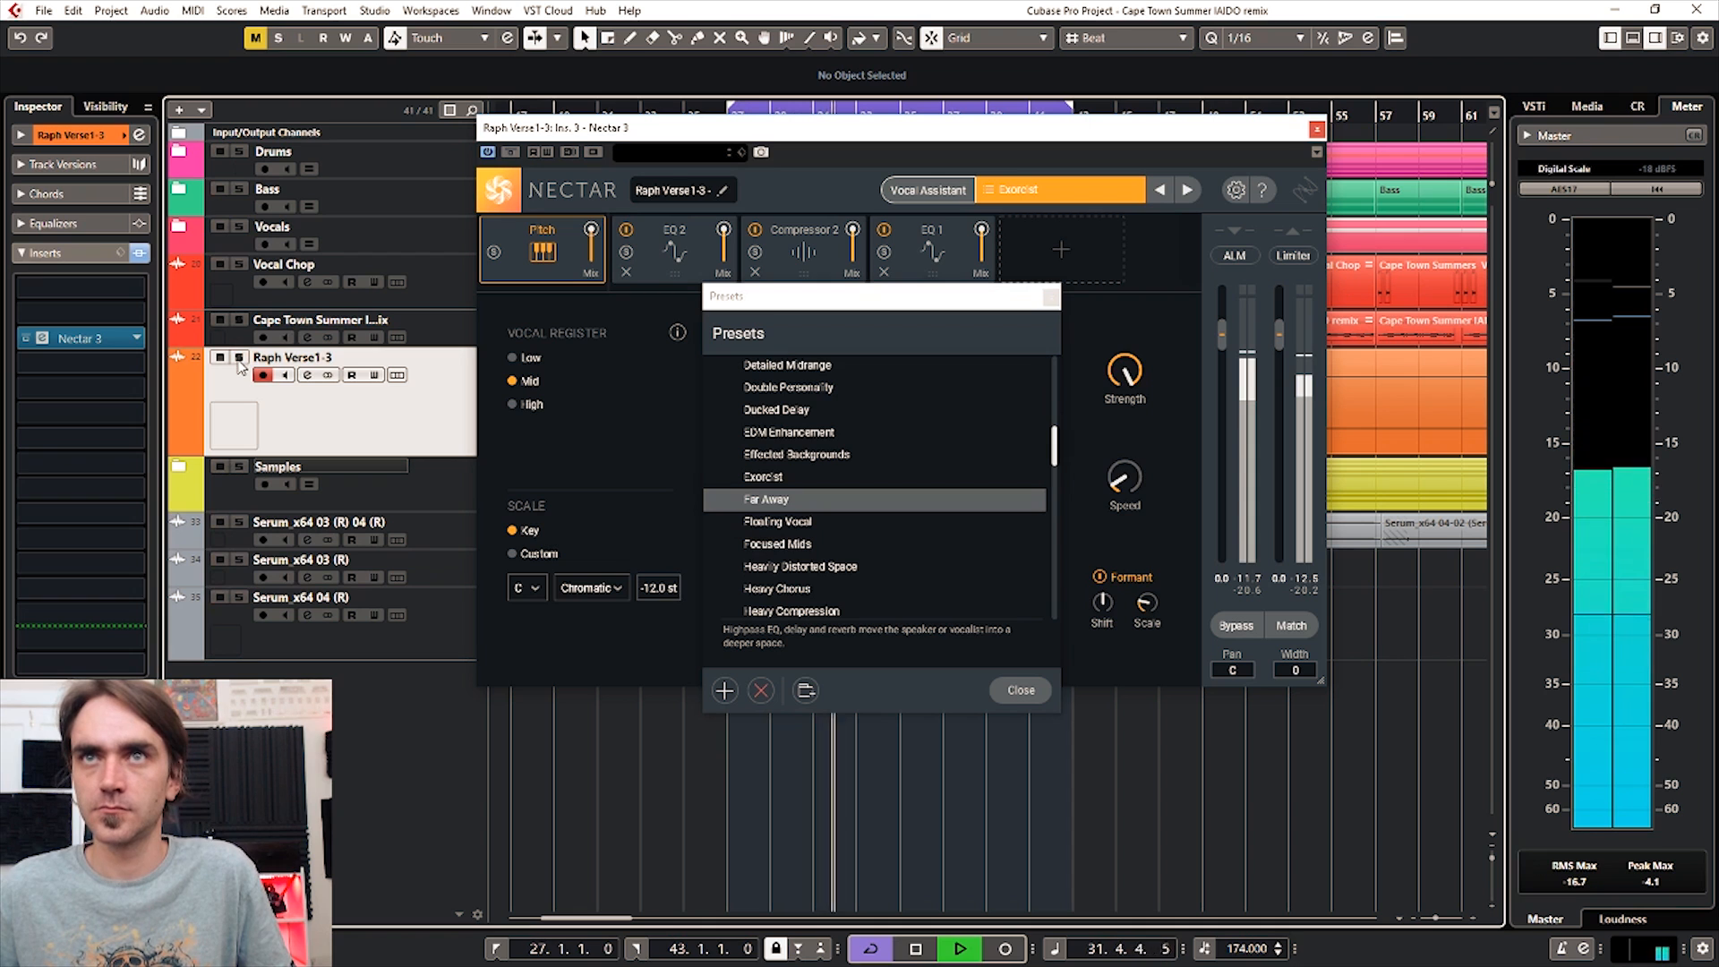
click(239, 360)
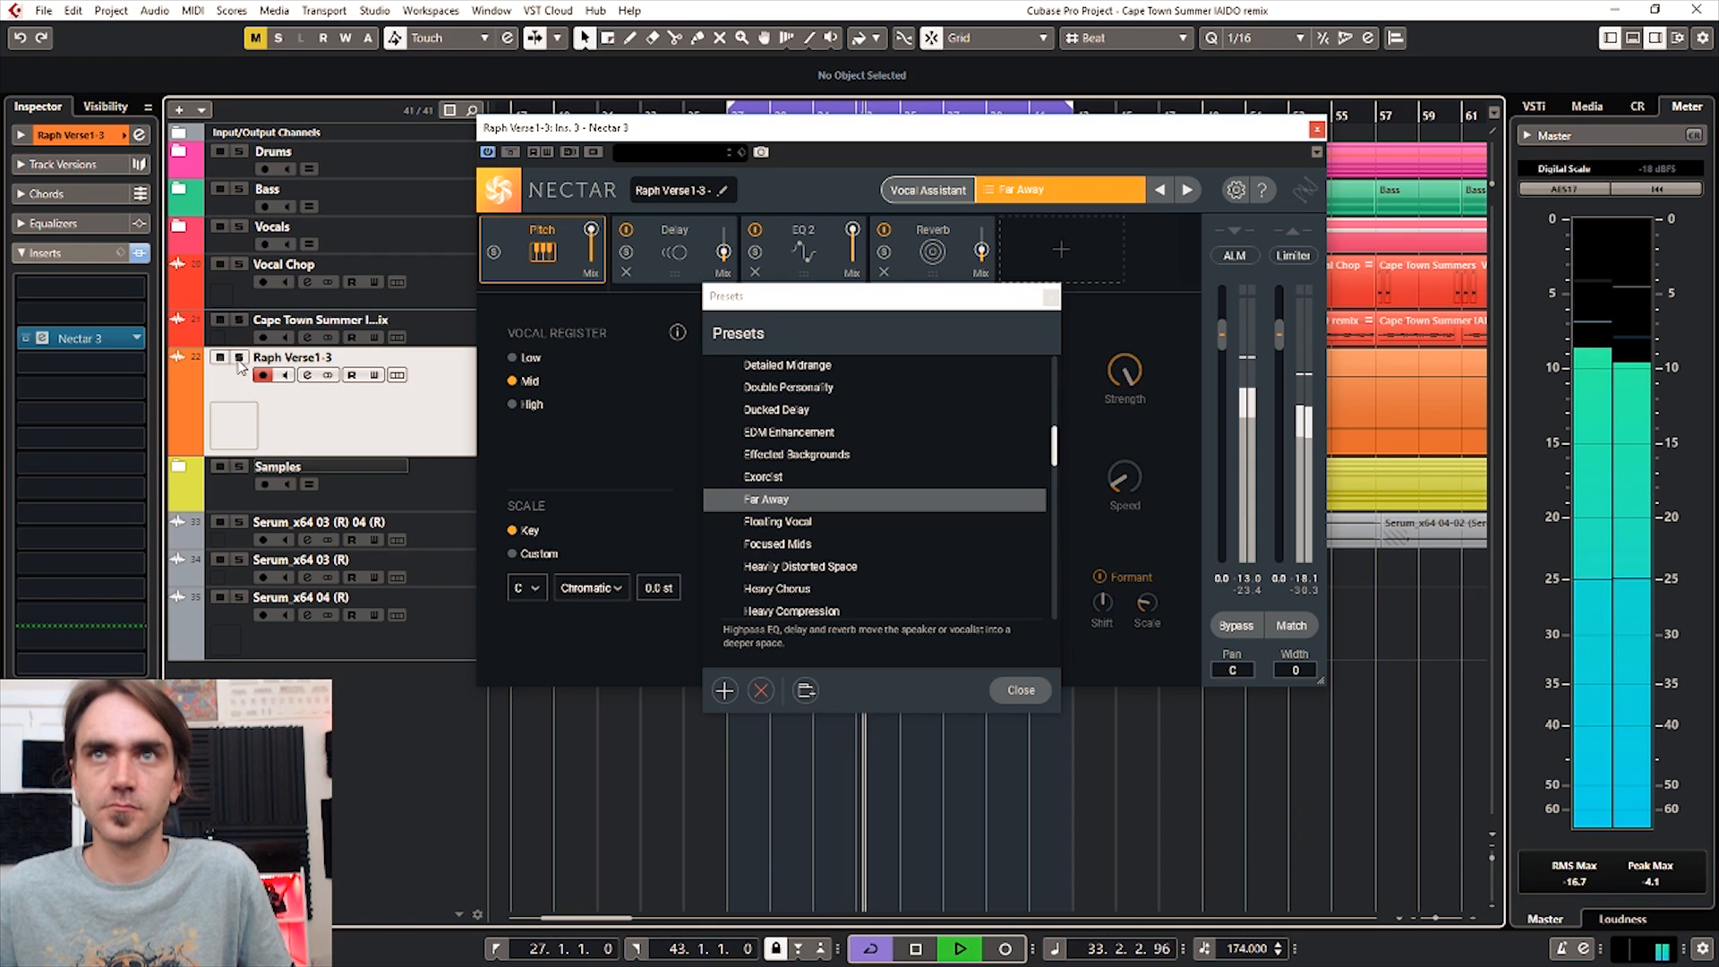
key(Down)
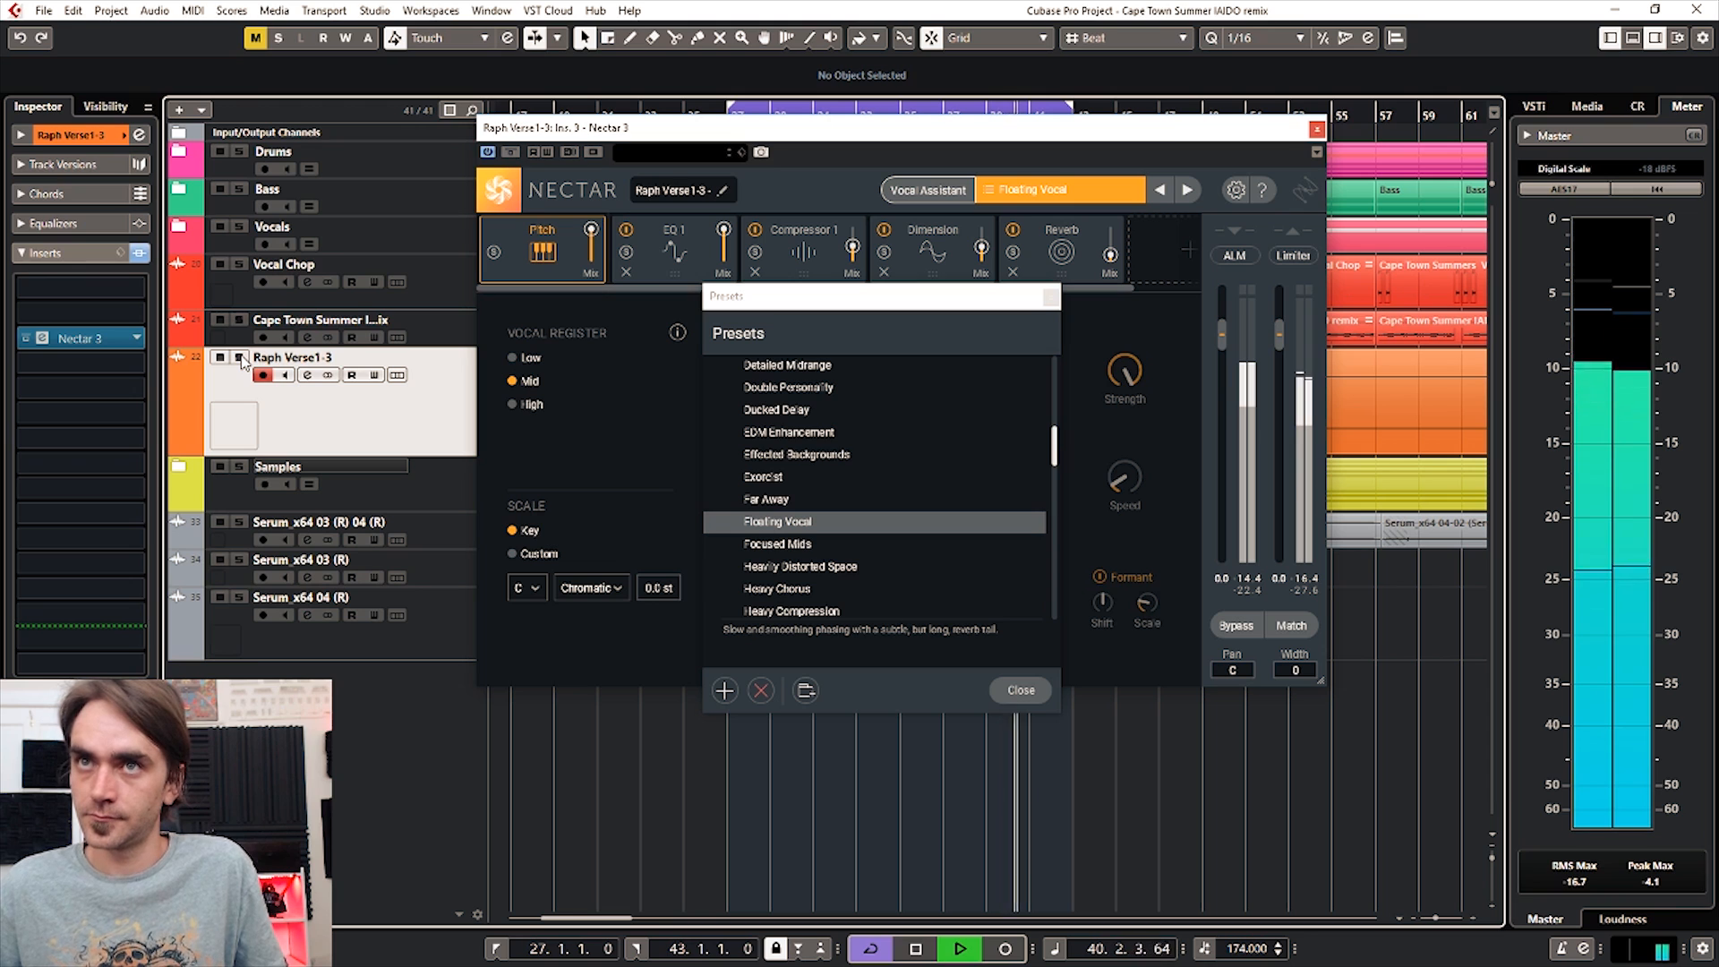
click(239, 358)
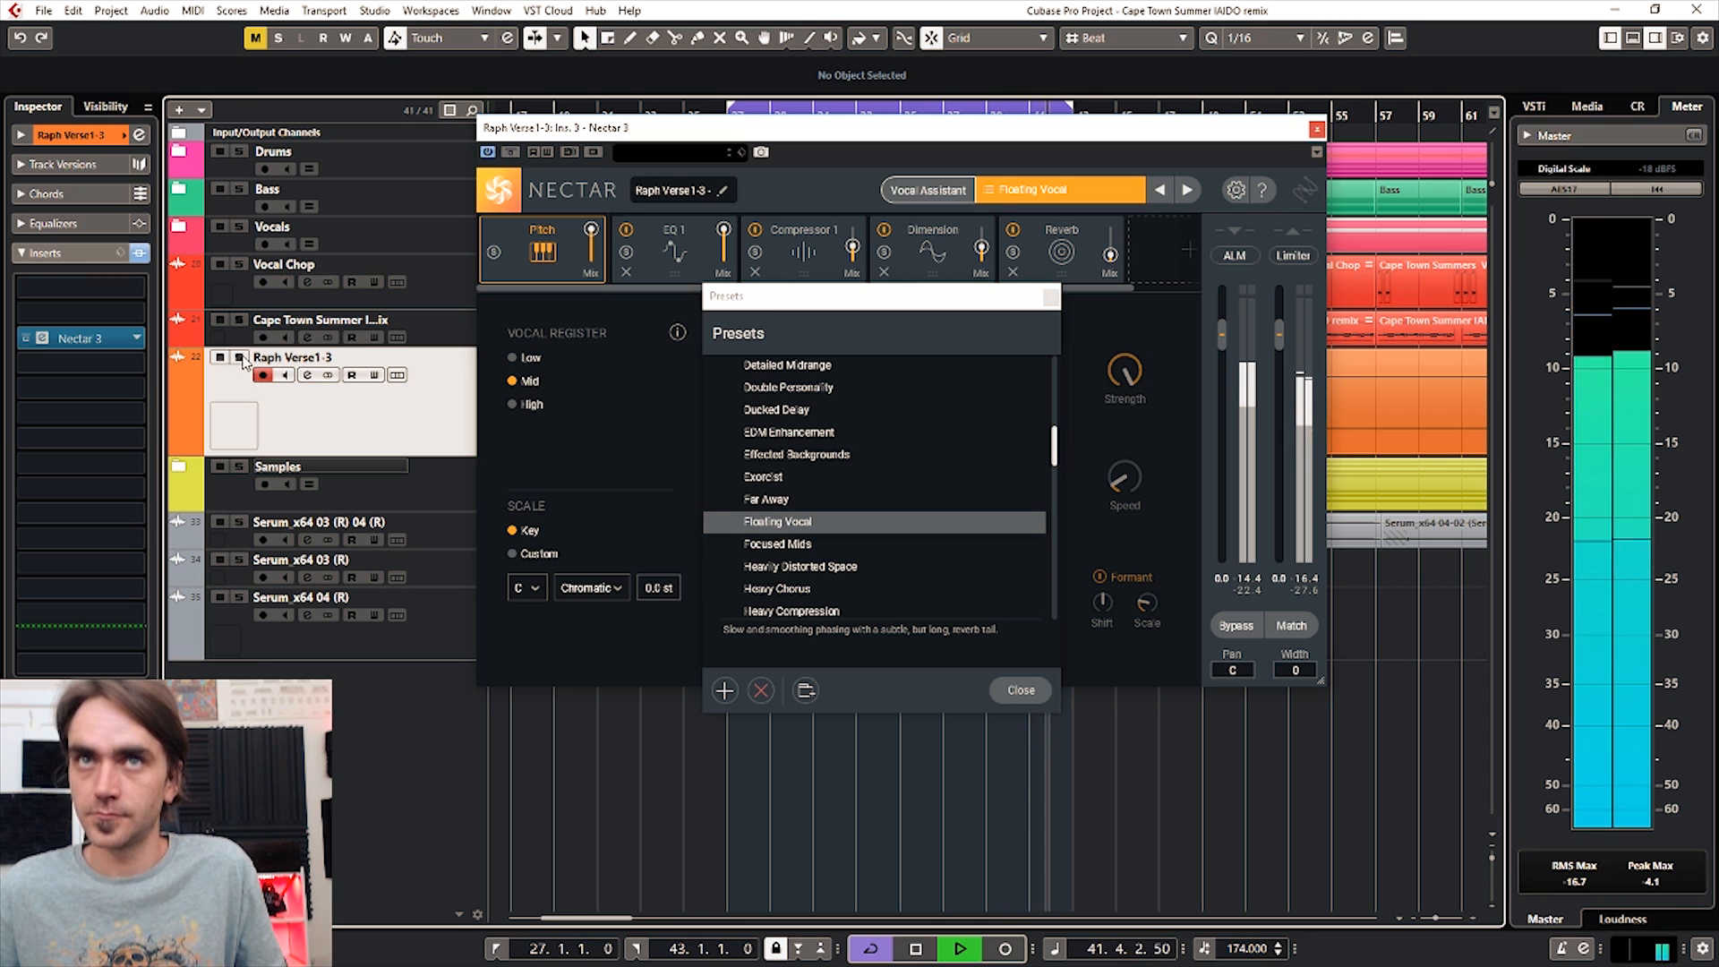
Step: Audition the Music presets Heavy Flange, Low Bit Connection and Make It Pop on the soloed verse vocal
click(813, 565)
scroll(851, 548, down, 3)
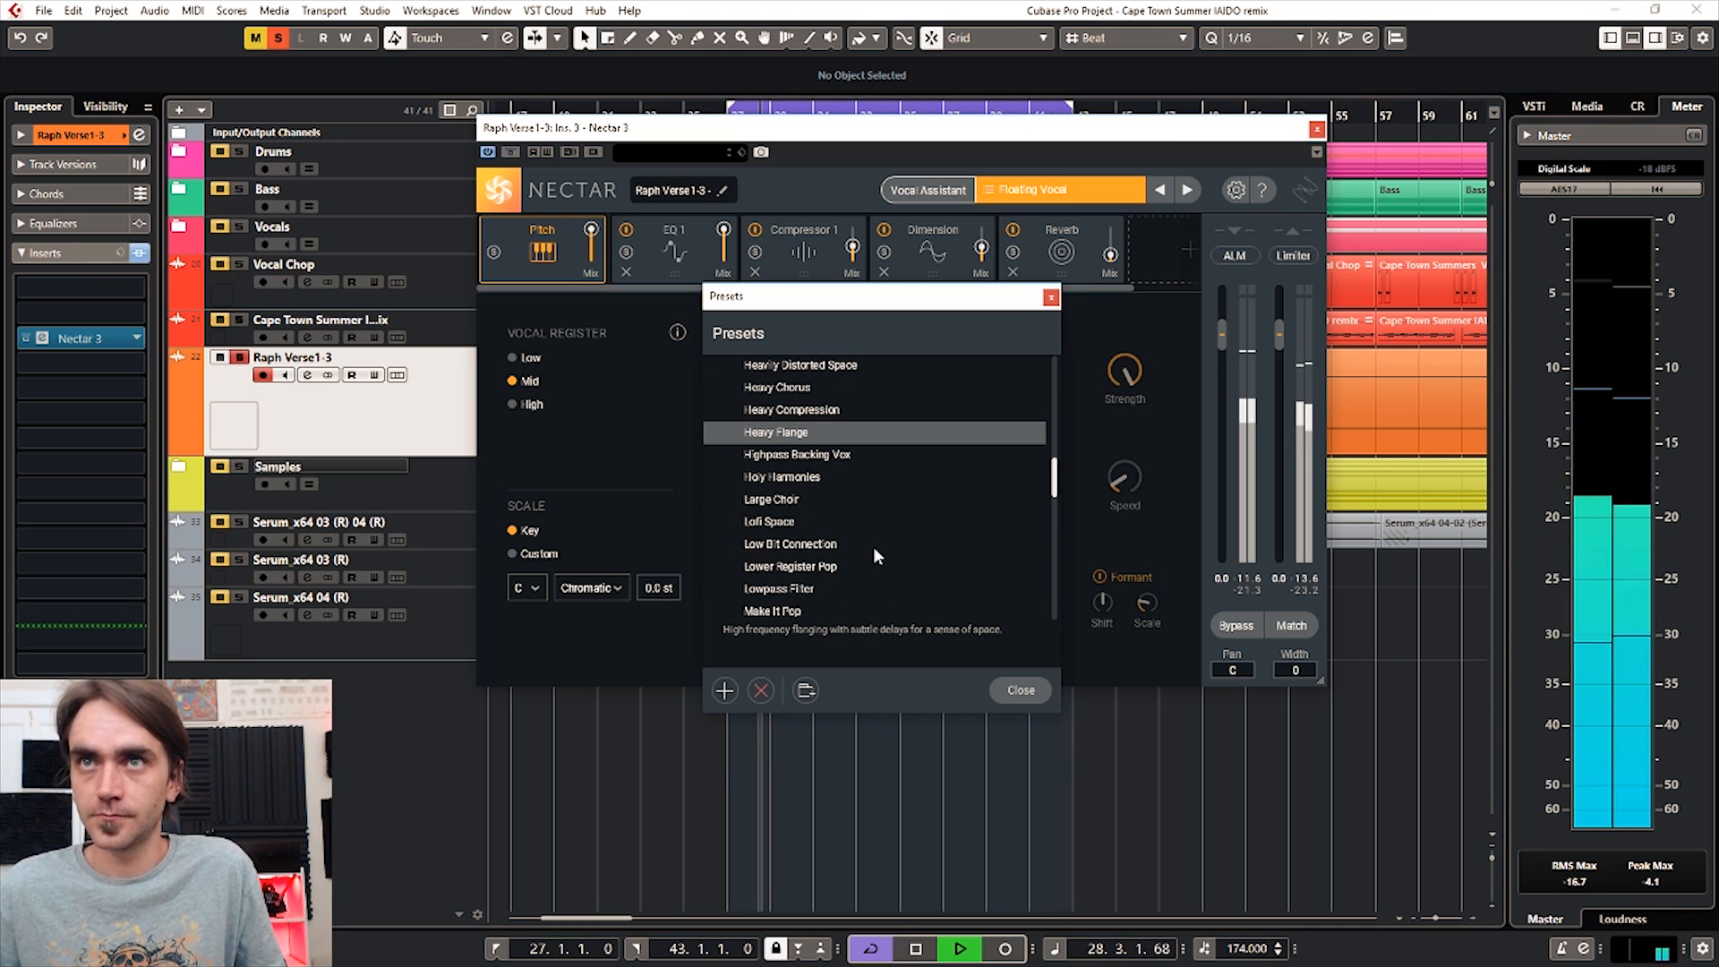
click(777, 543)
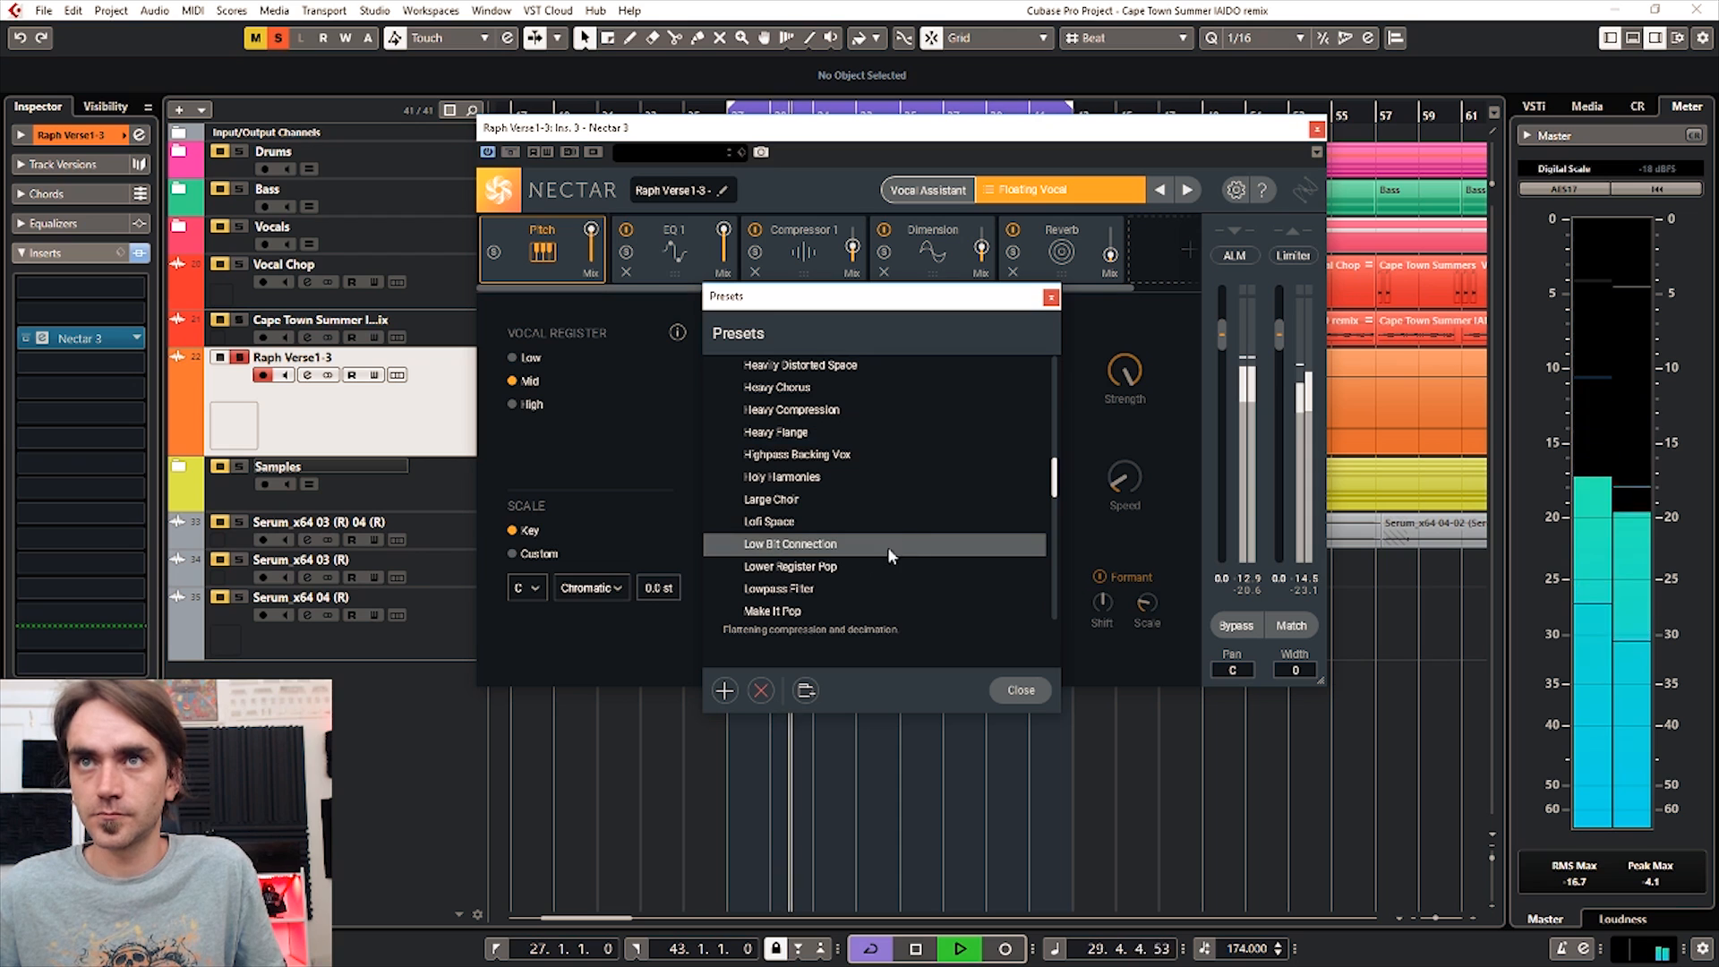
scroll(779, 564, down, 1)
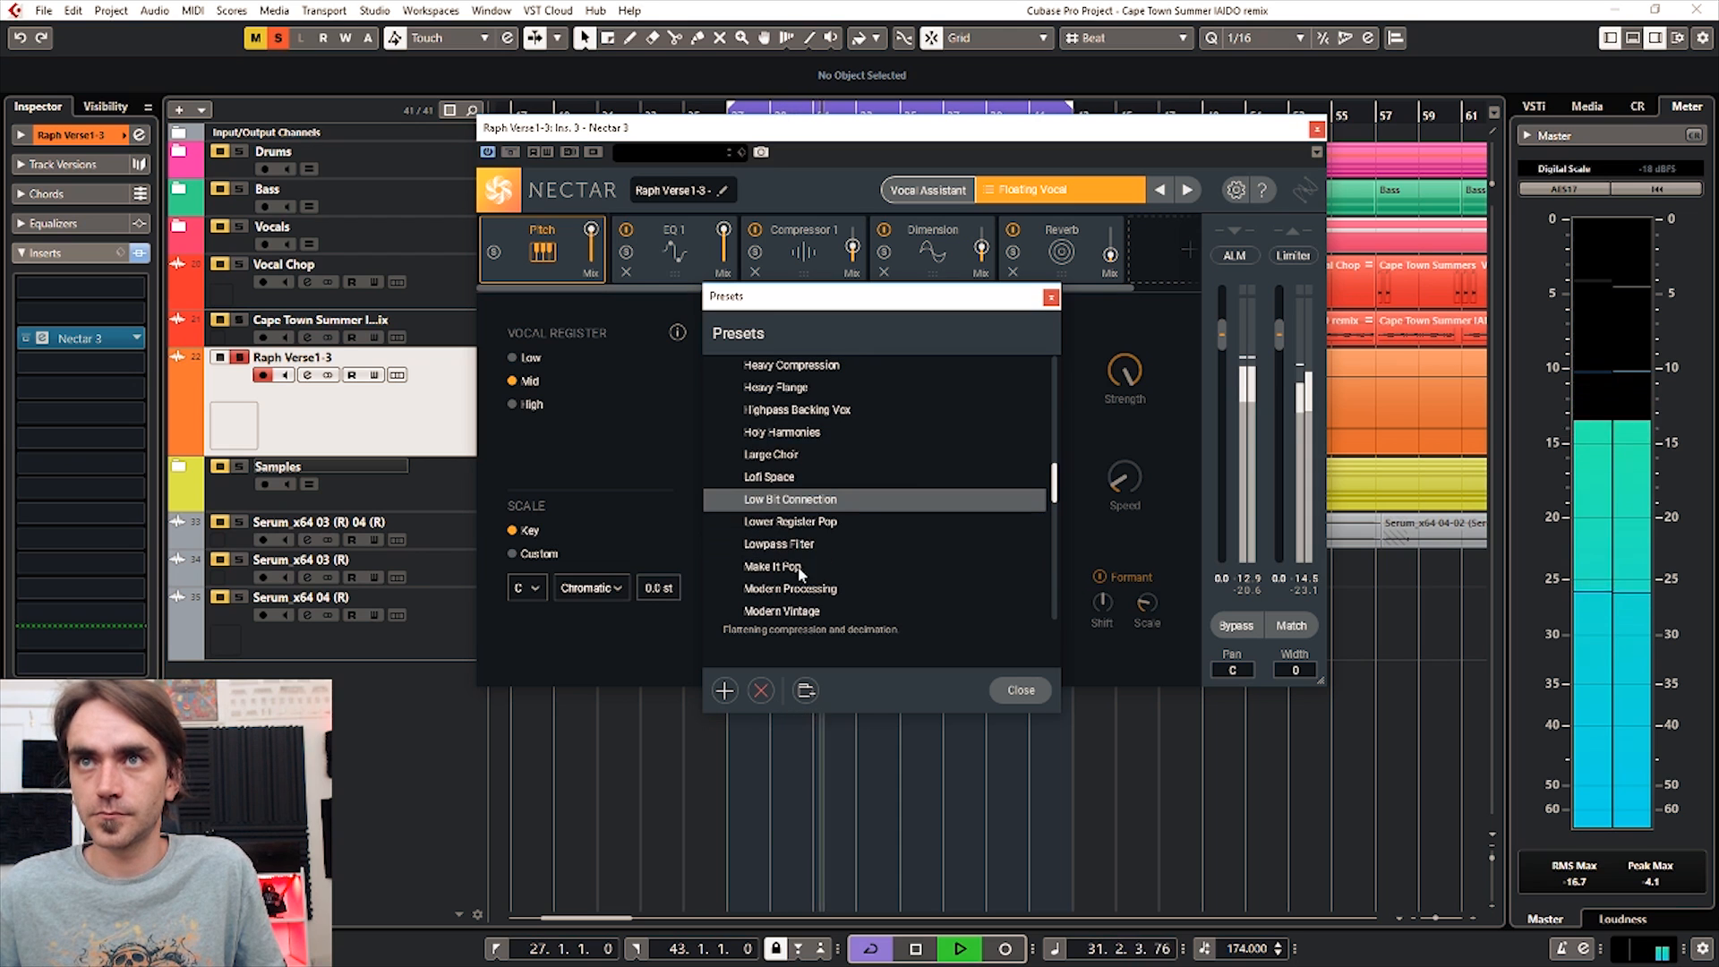
click(772, 564)
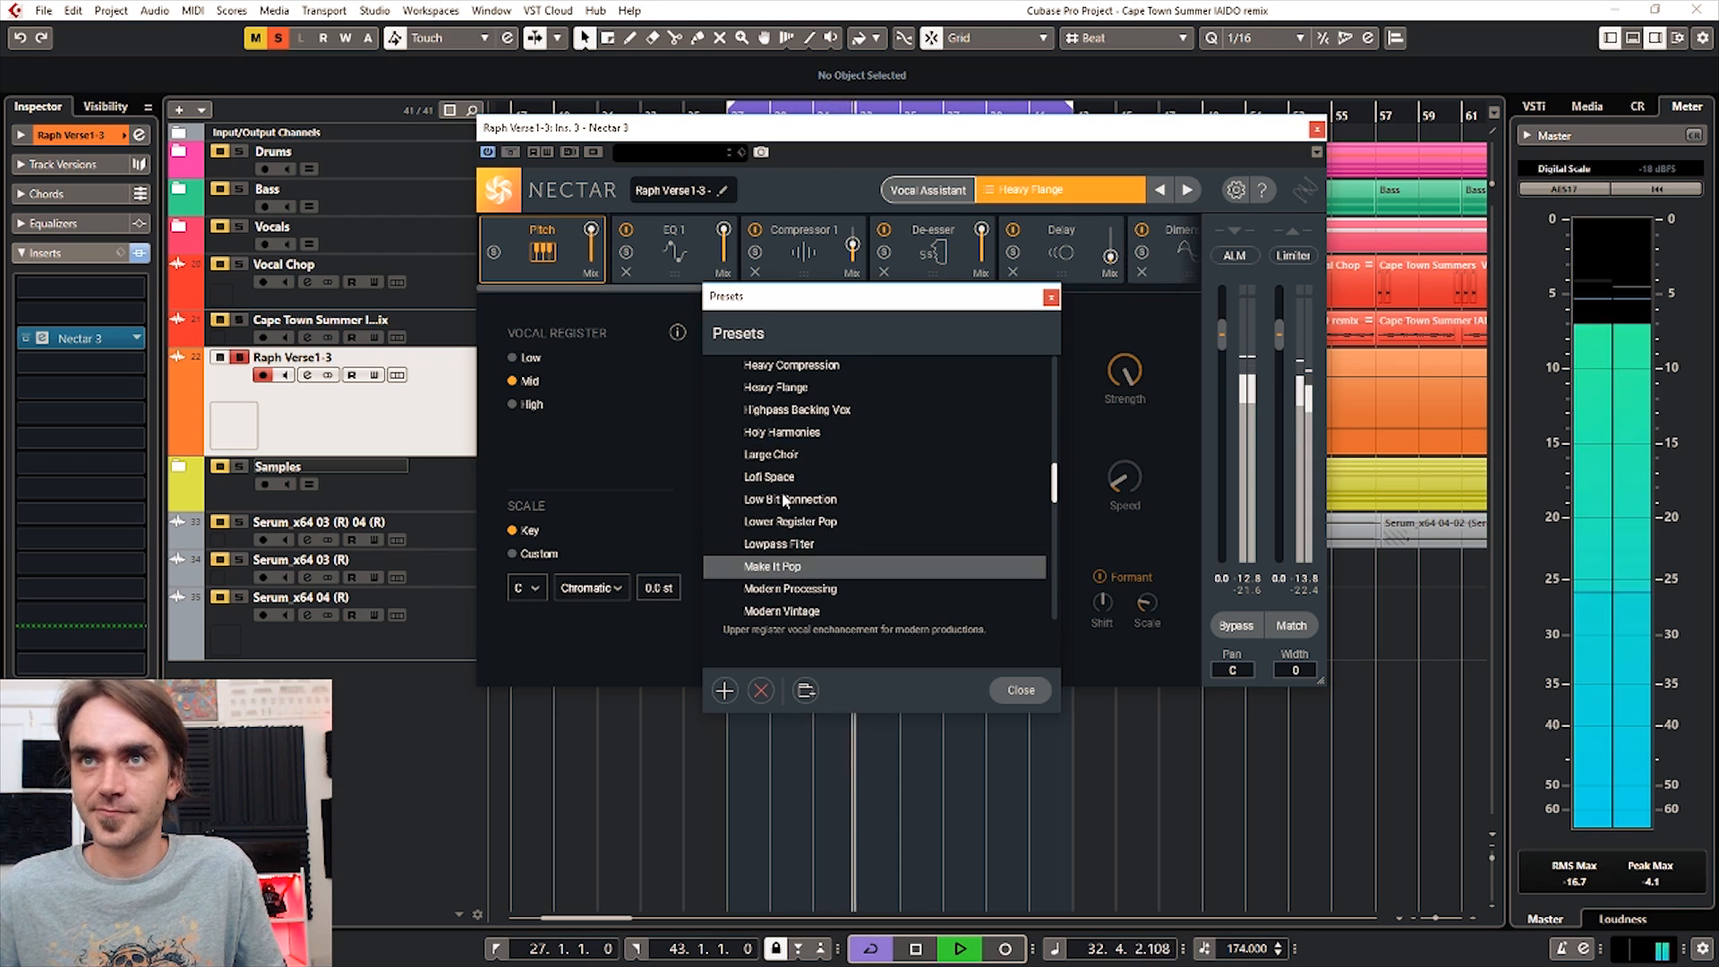
Step: Audition the Mono Plate and Old School Radio presets, toggling the verse track's solo for comparison with the mix
scroll(801, 578, down, 1)
click(800, 565)
scroll(922, 519, down, 1)
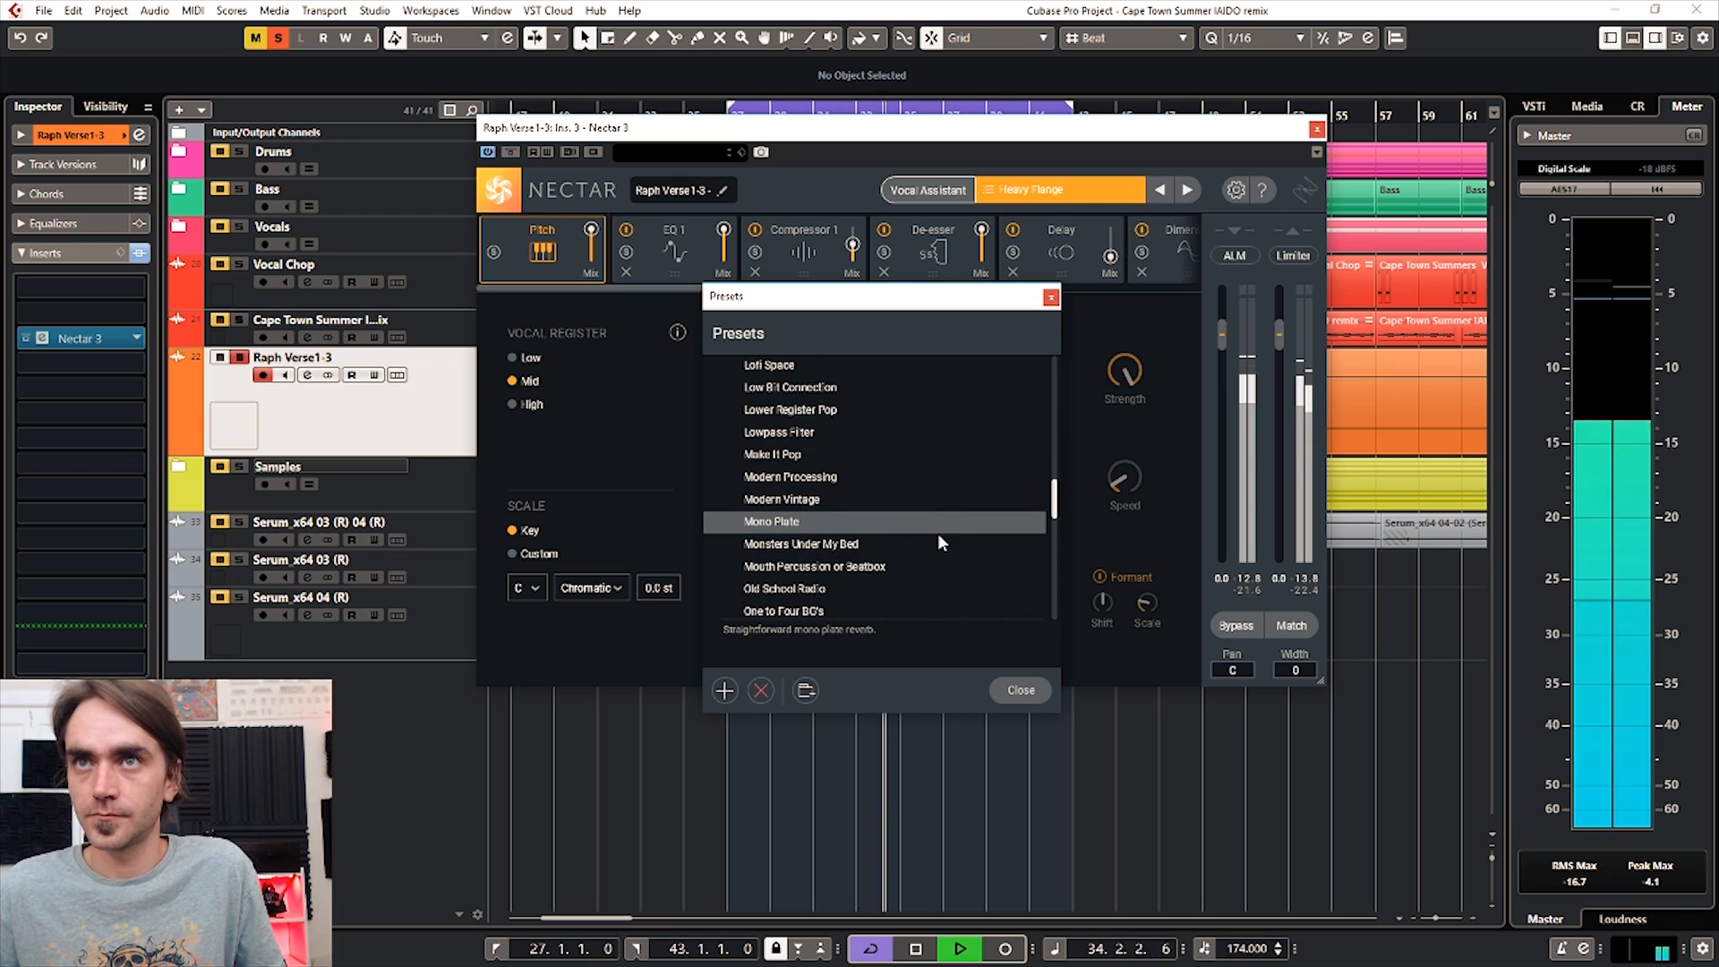
click(806, 589)
scroll(806, 589, down, 1)
click(239, 357)
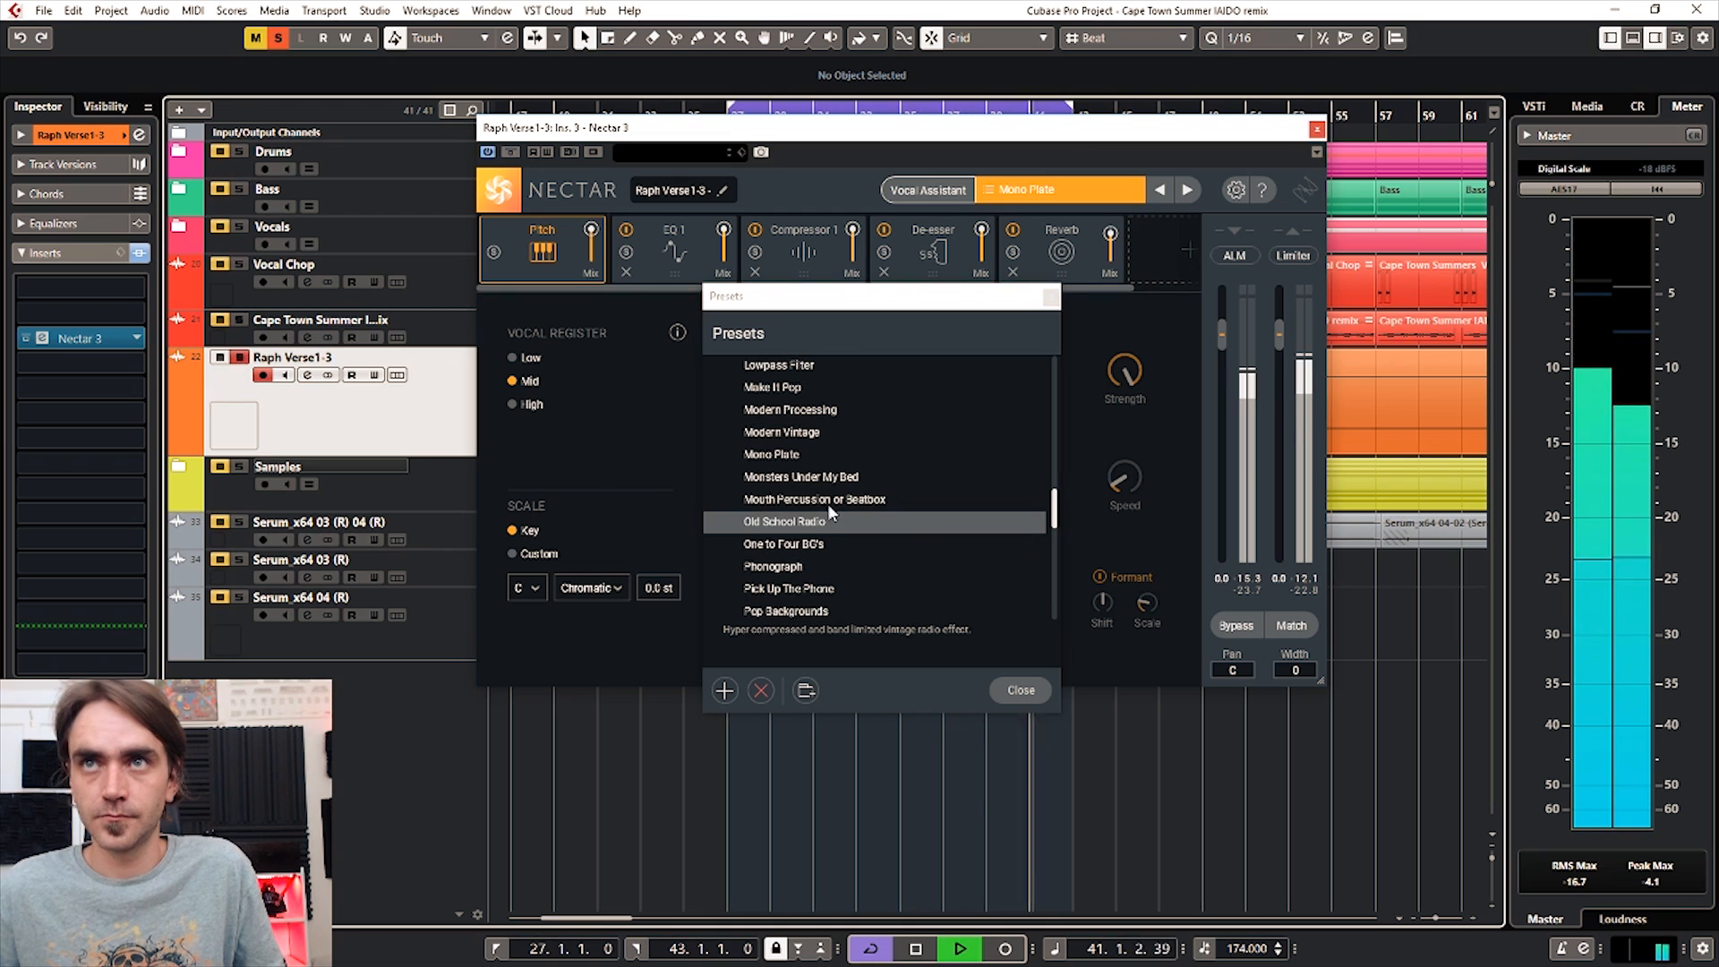
Step: Load the Monsters Under My Bed preset and compare the verse vocal soloed and within the full mix
click(814, 476)
click(242, 358)
click(242, 358)
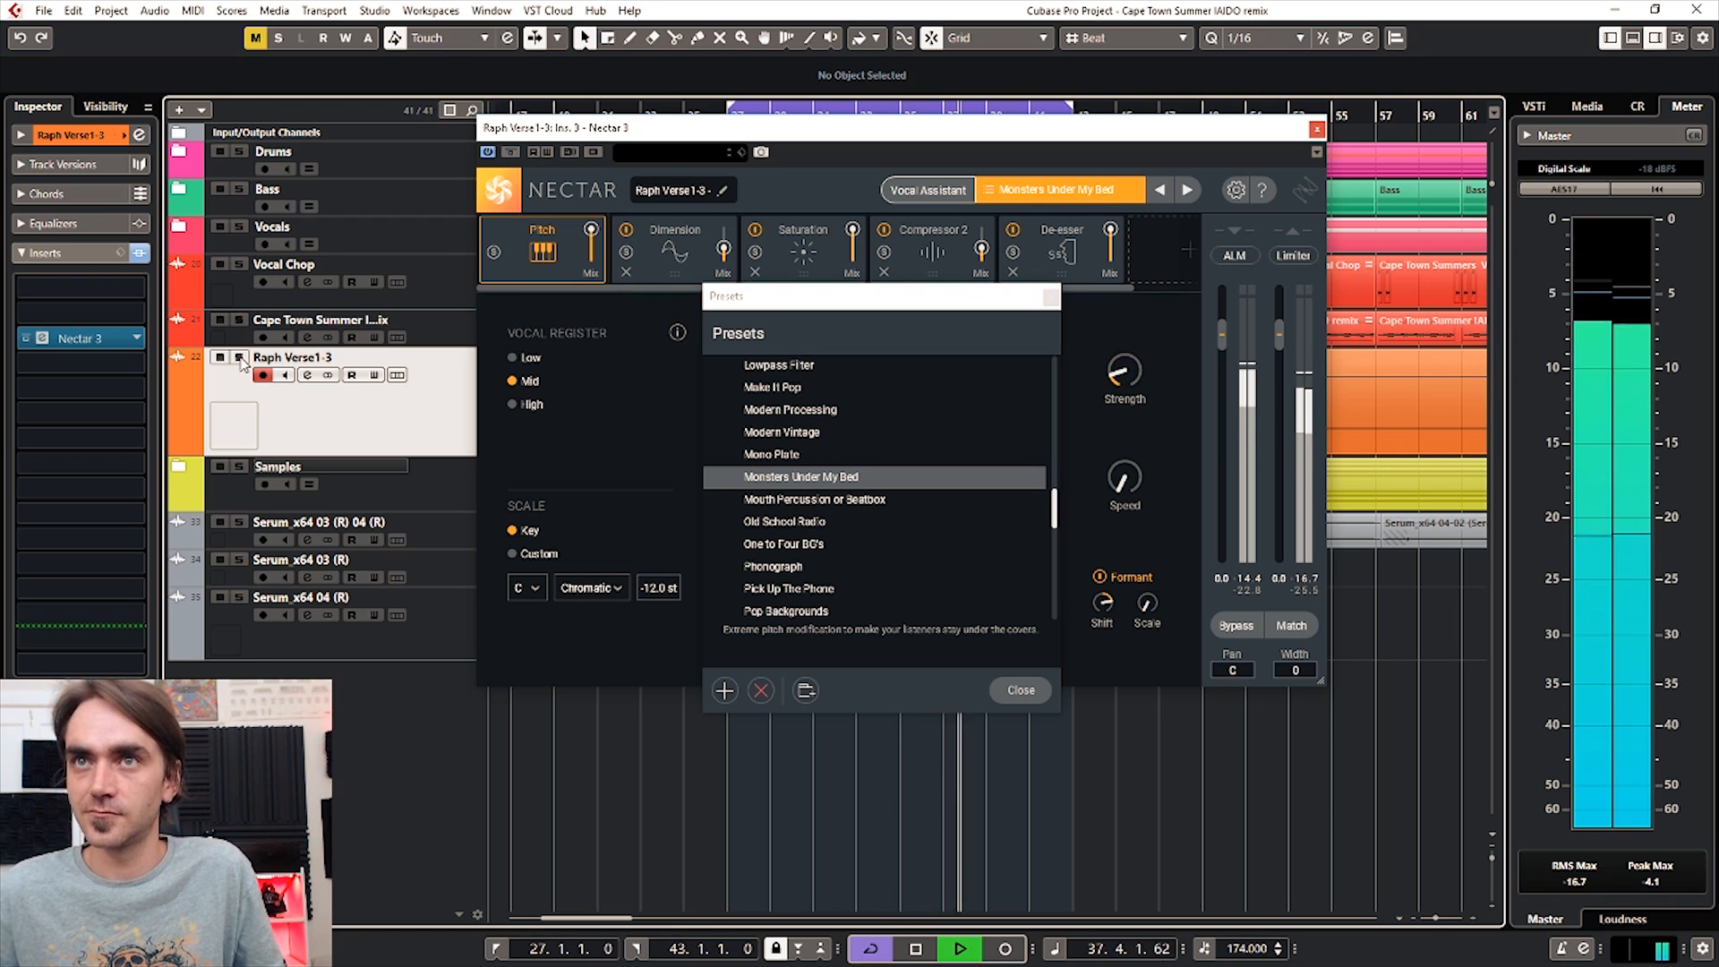
click(239, 357)
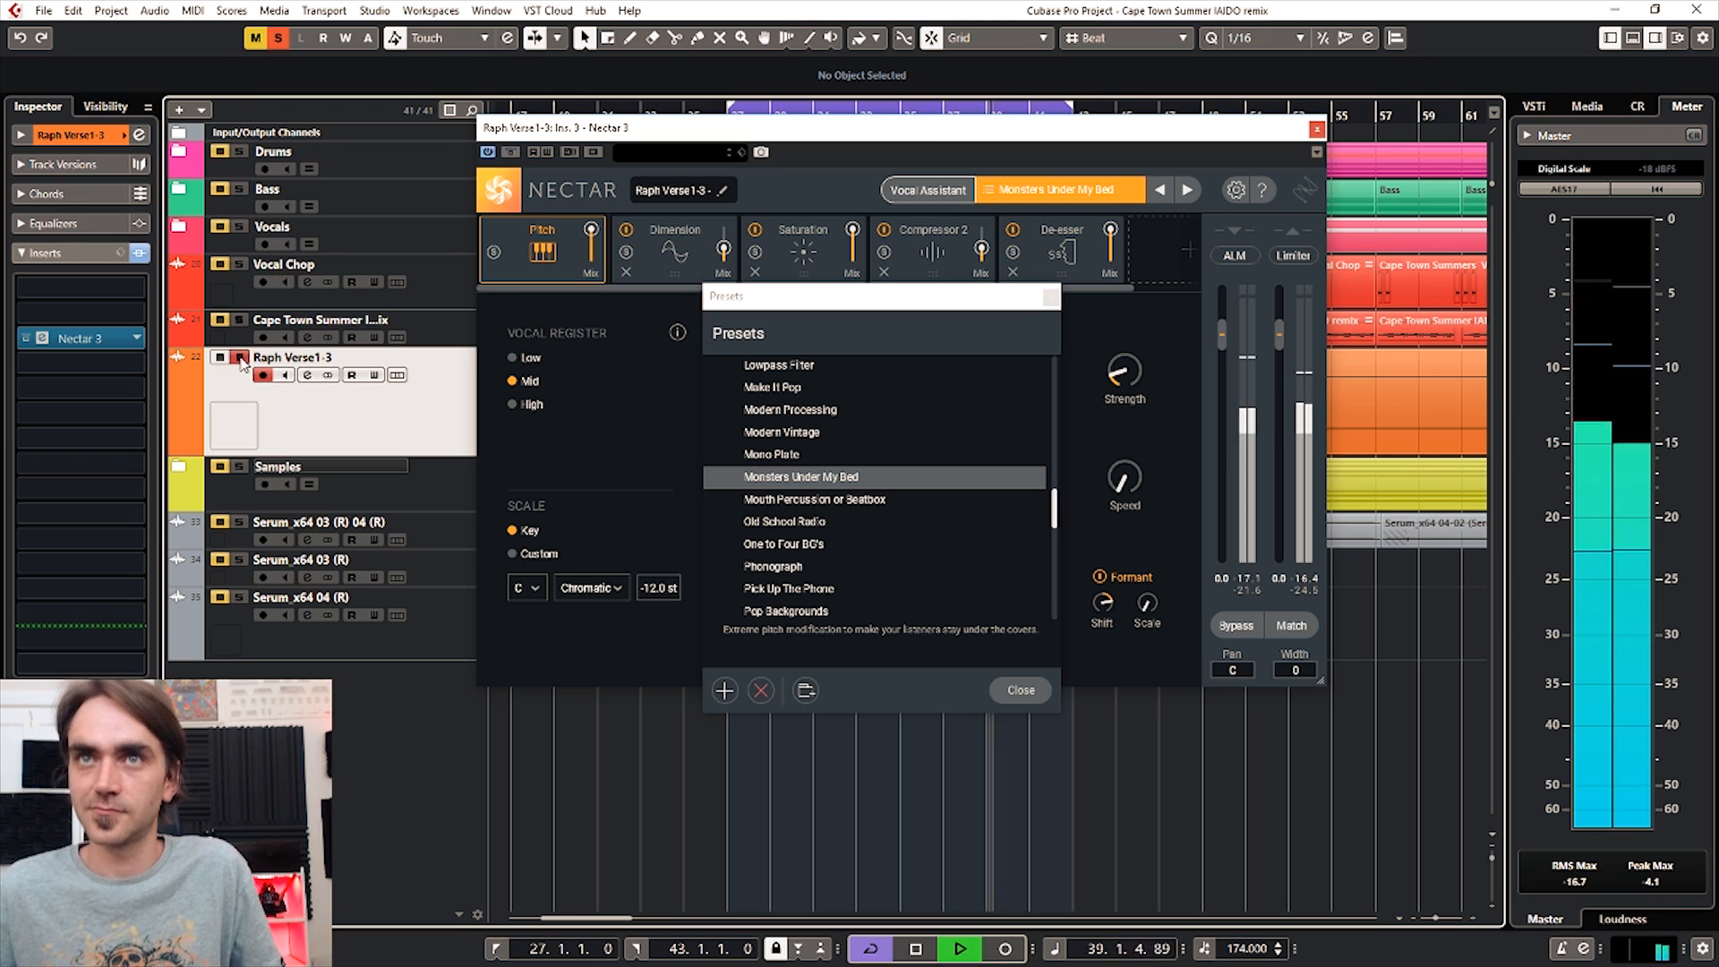
Step: Load the Thick & Wide preset from the Music folder, listen to it in the full mix, and close the preset browser
click(799, 572)
scroll(881, 573, down, 5)
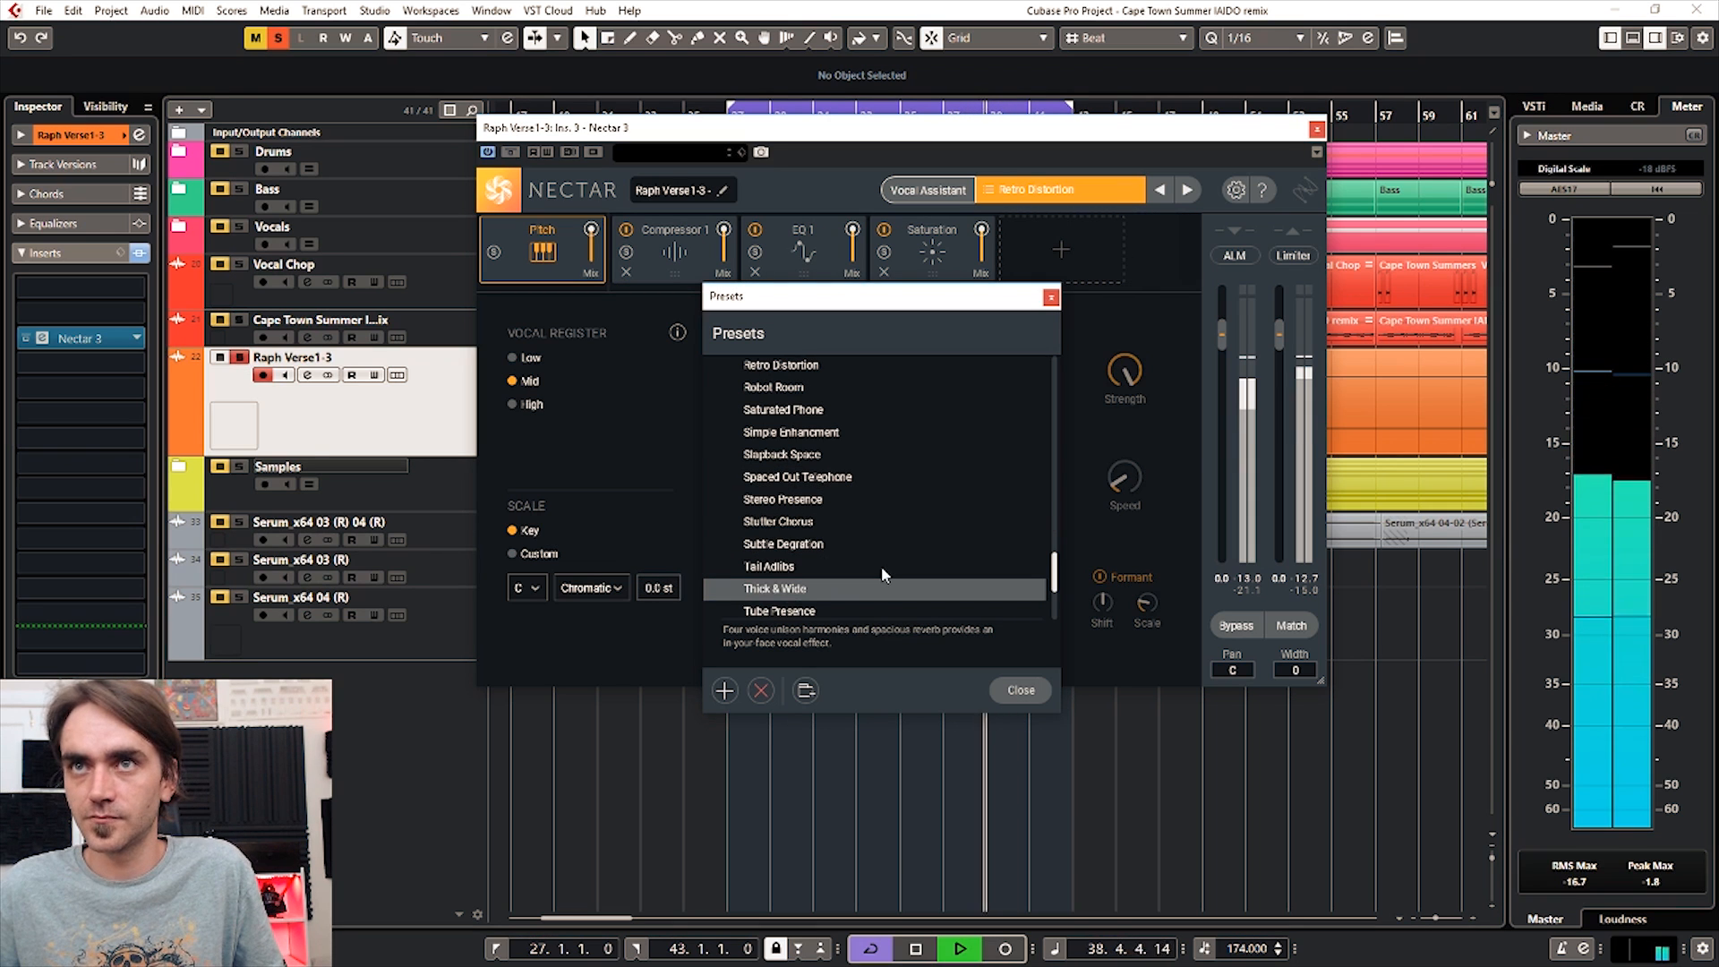
click(242, 359)
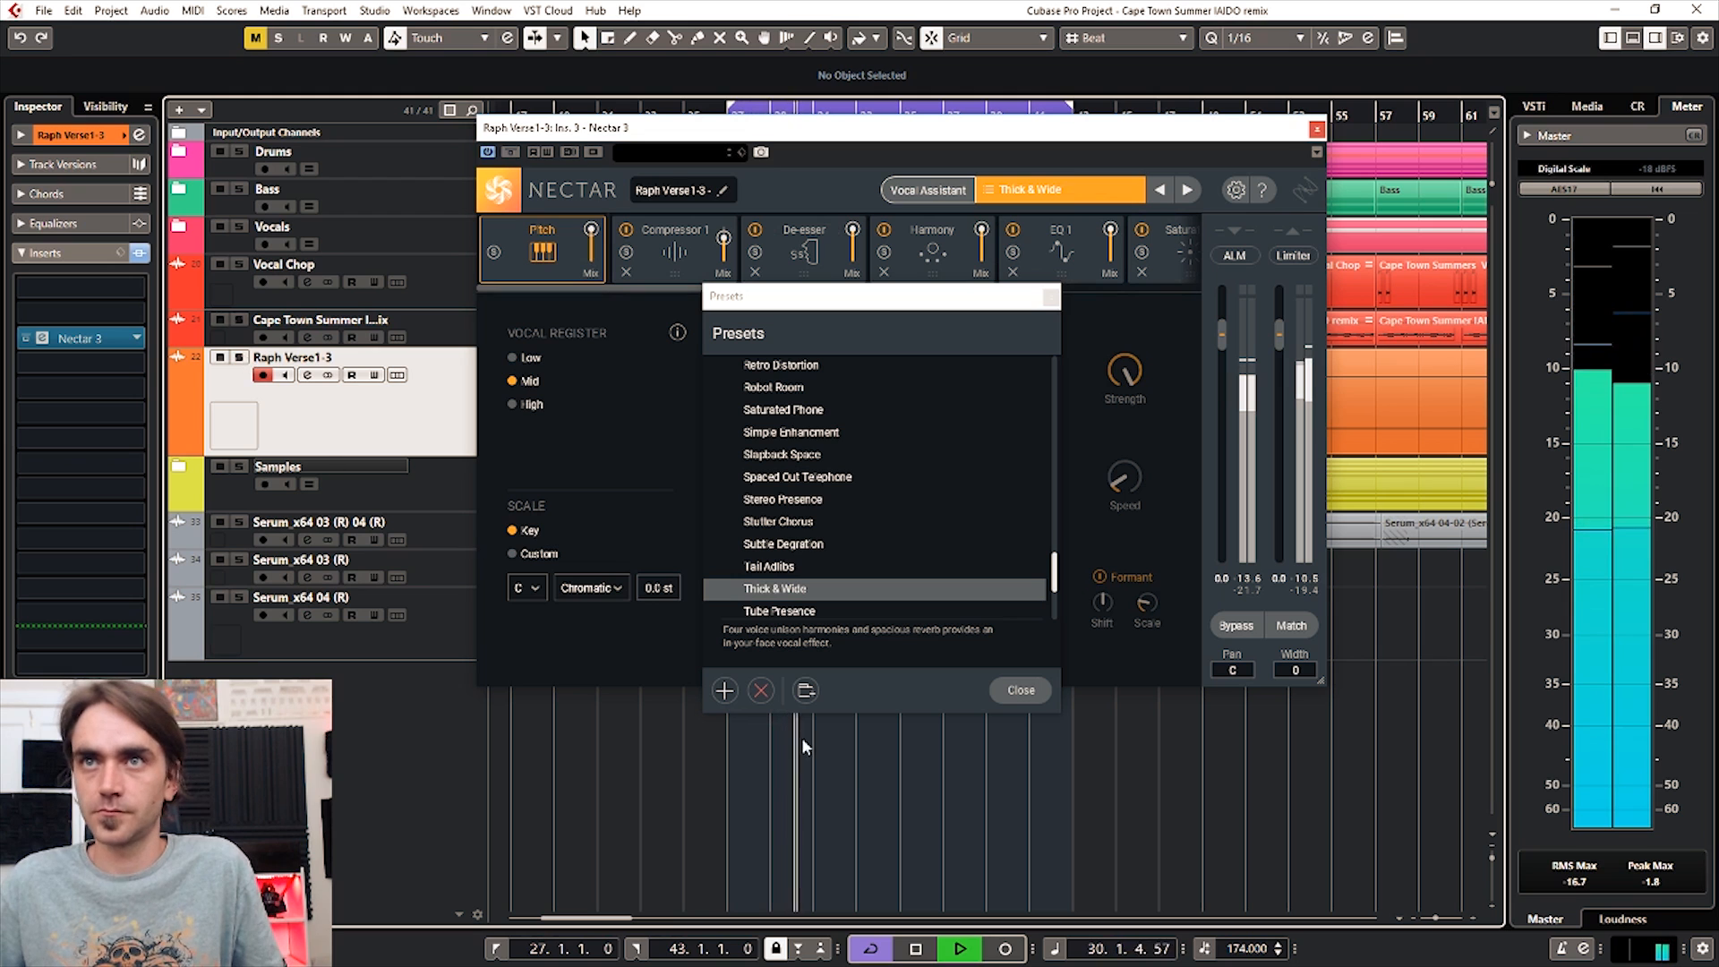
click(1021, 690)
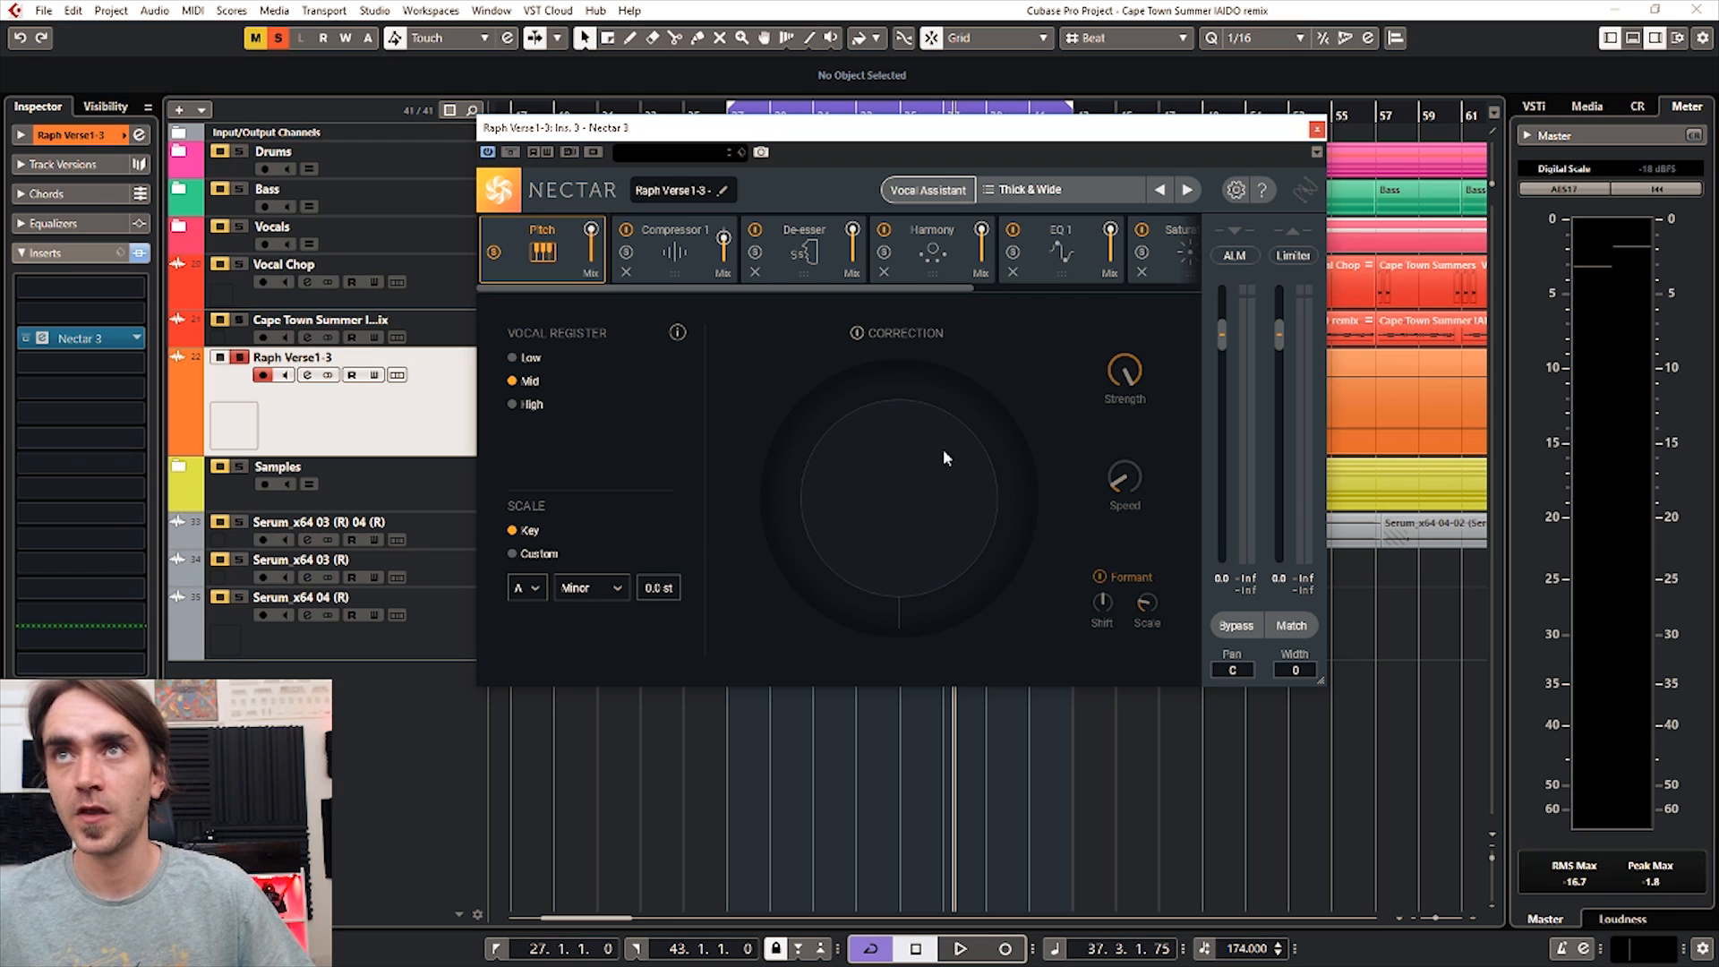
Step: Turn on pitch correction in the Pitch module and raise its speed to 84.00 ms during playback
click(856, 333)
key(space)
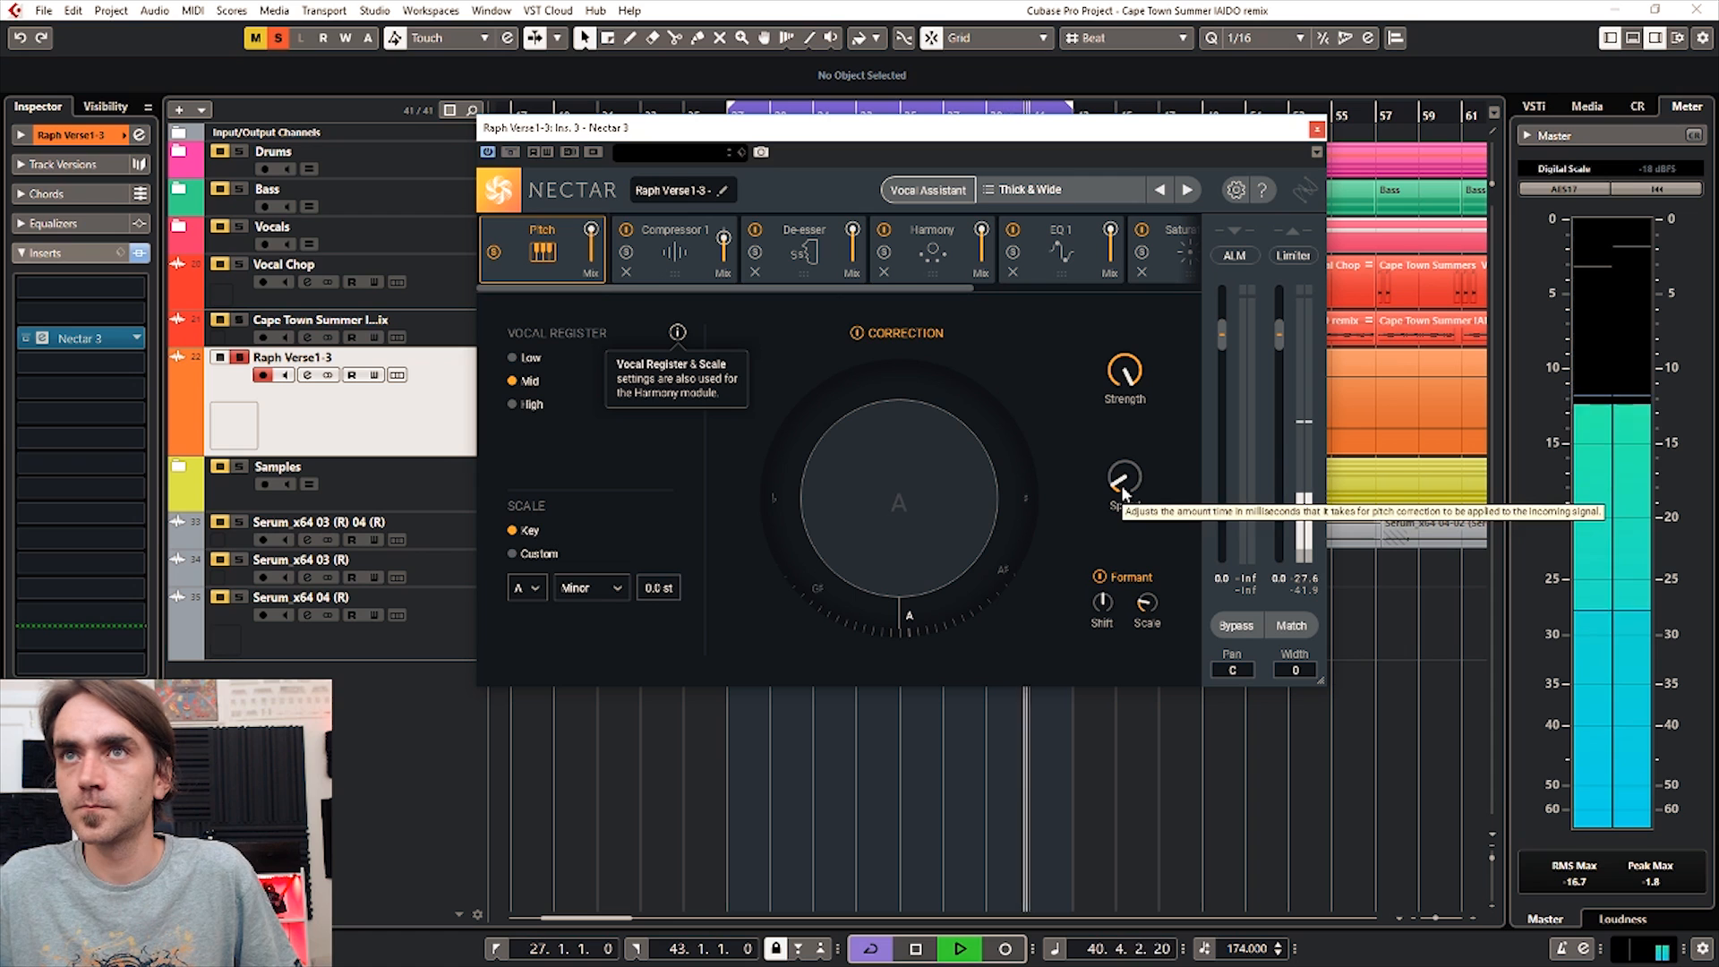
drag(1119, 483, 1135, 414)
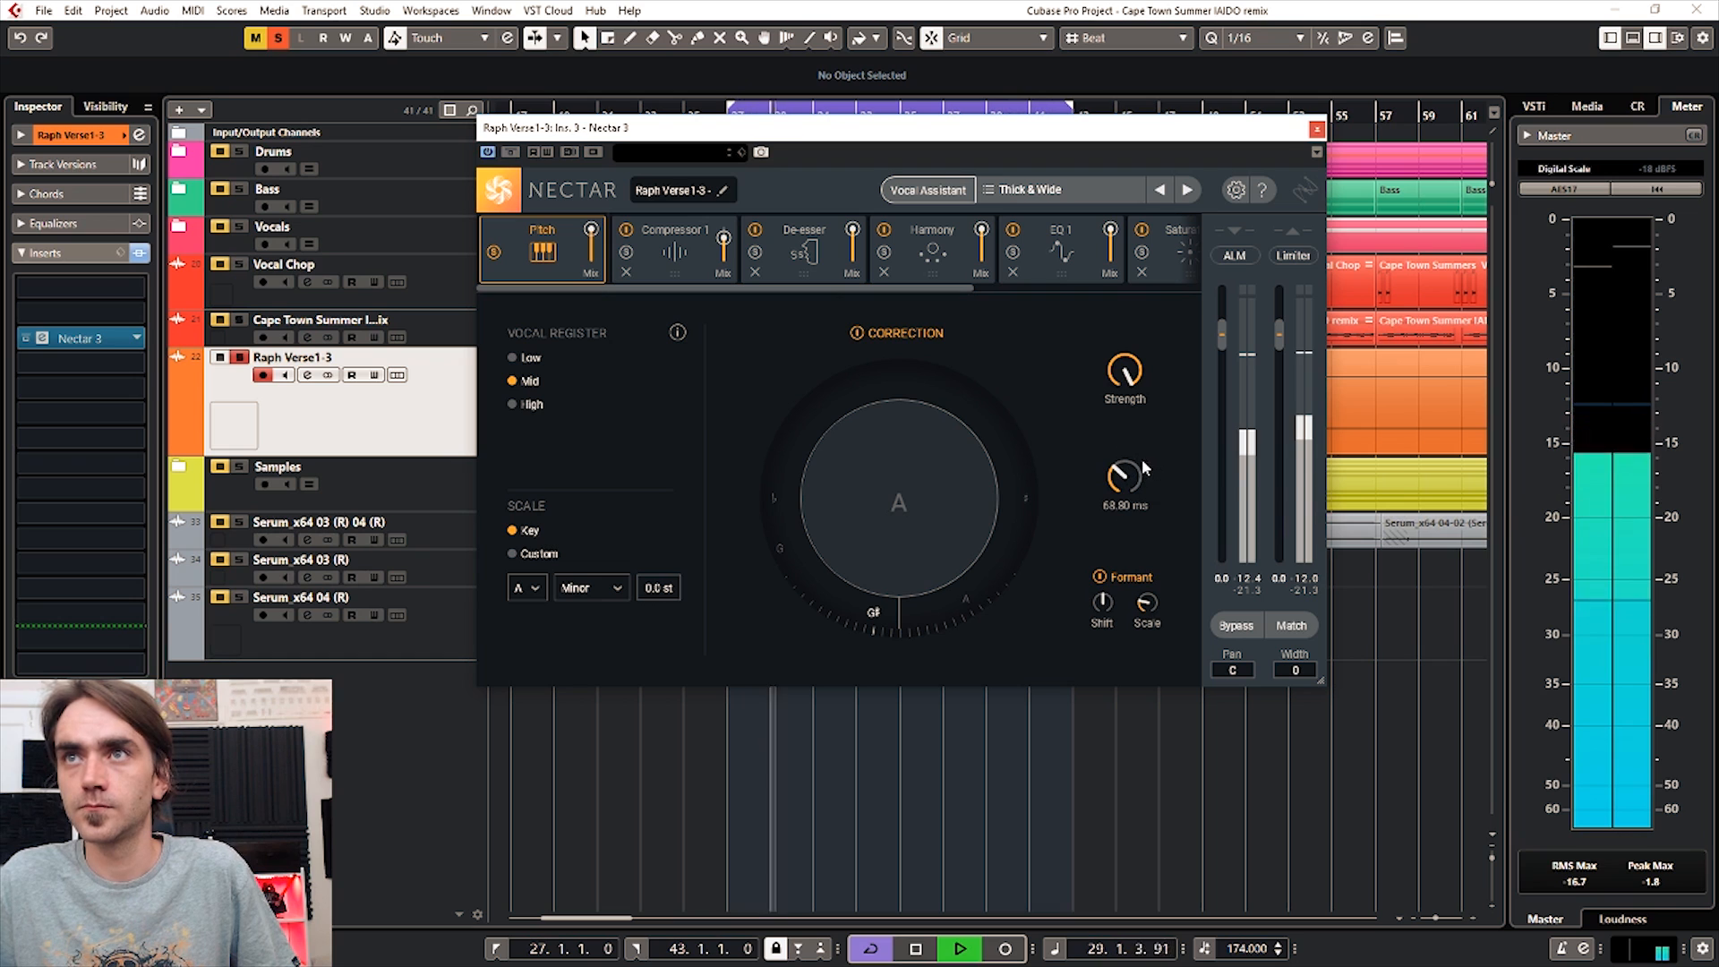
scroll(1130, 493, up, 4)
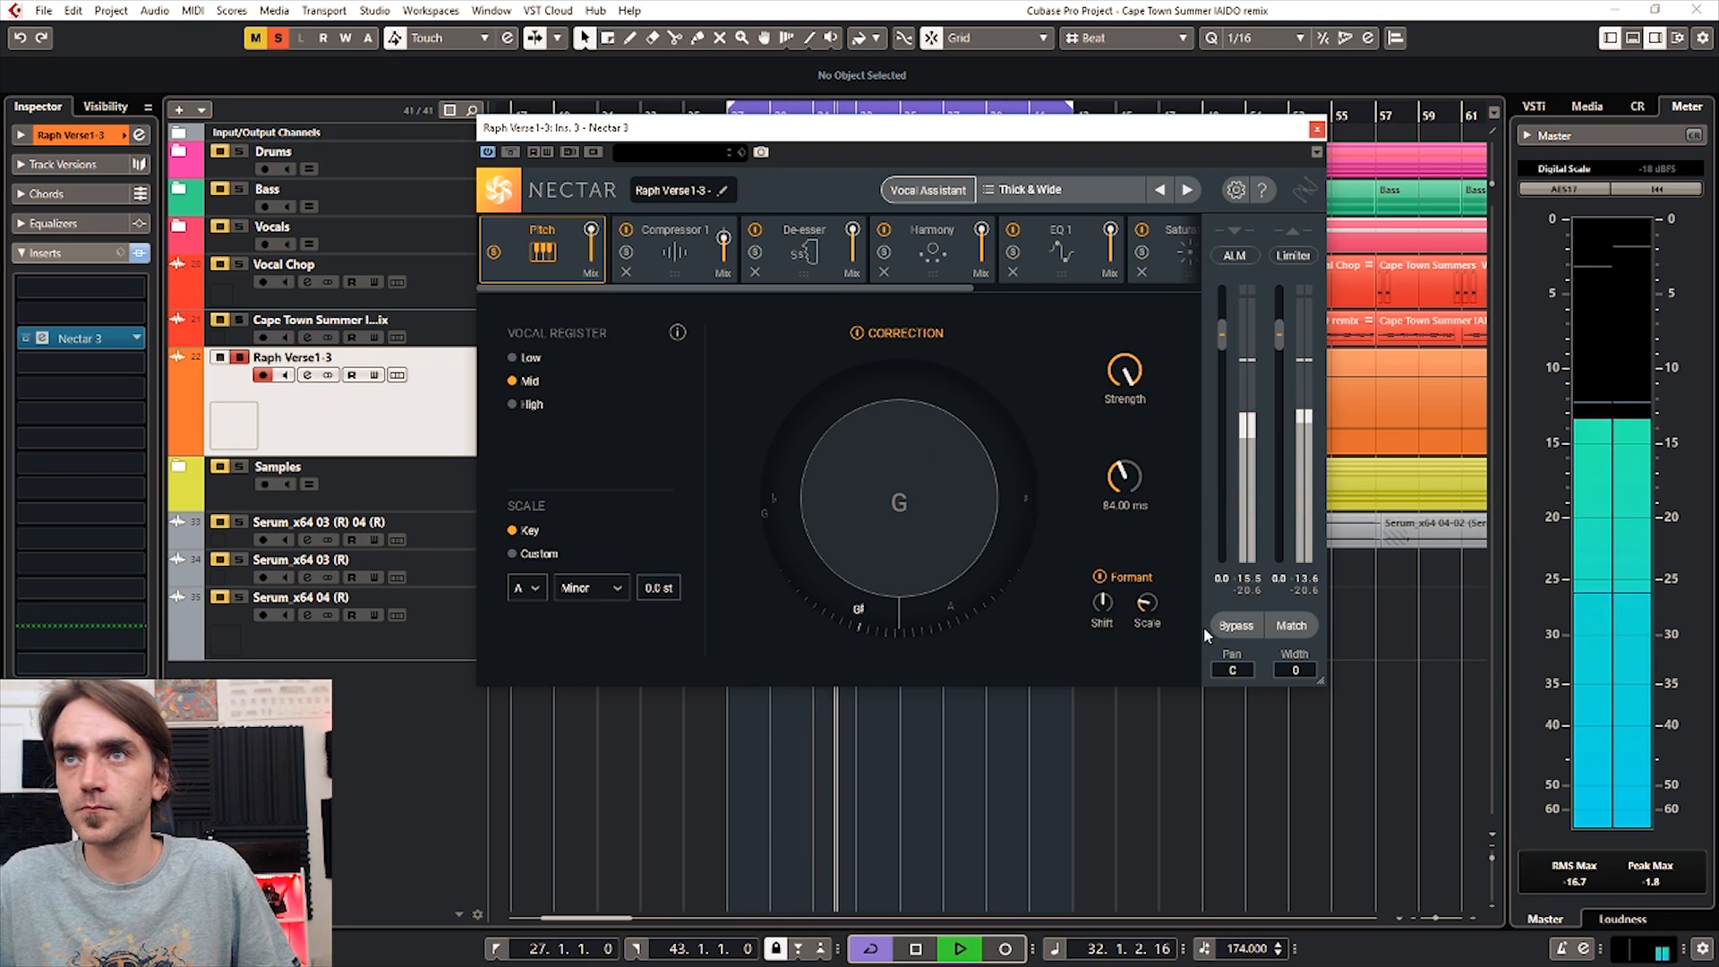
Step: Set the vocal register to High and lower the pitch correction speed to 39.20 ms
click(516, 404)
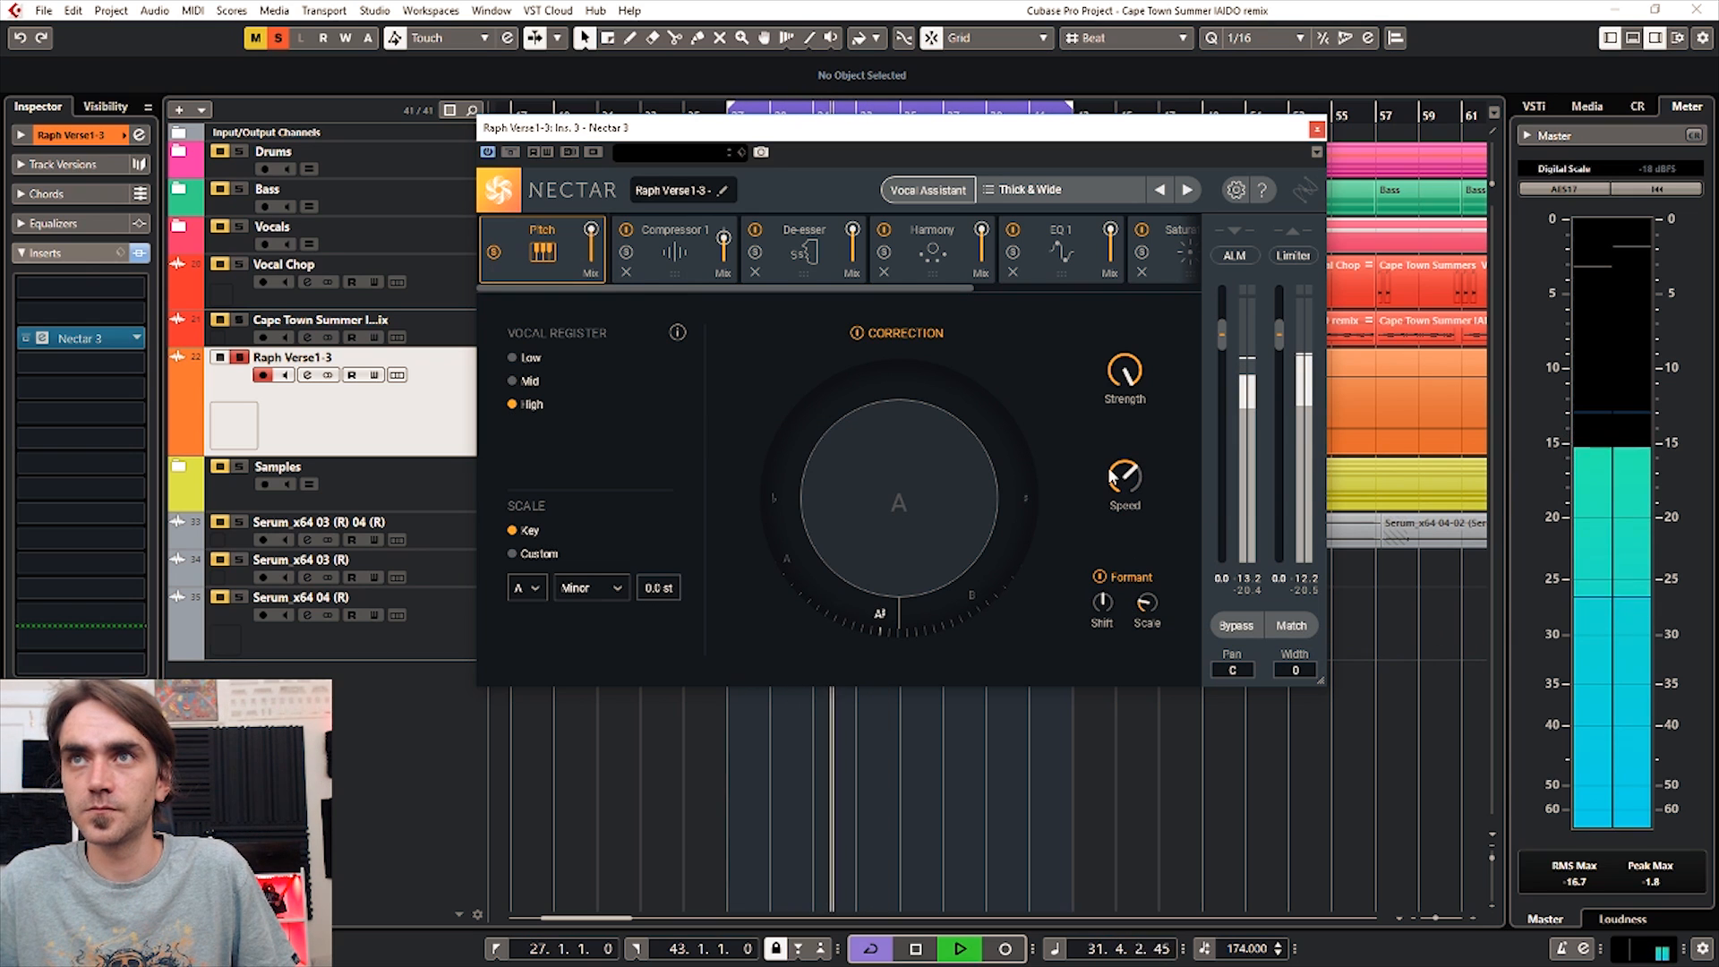
drag(1119, 475, 1121, 519)
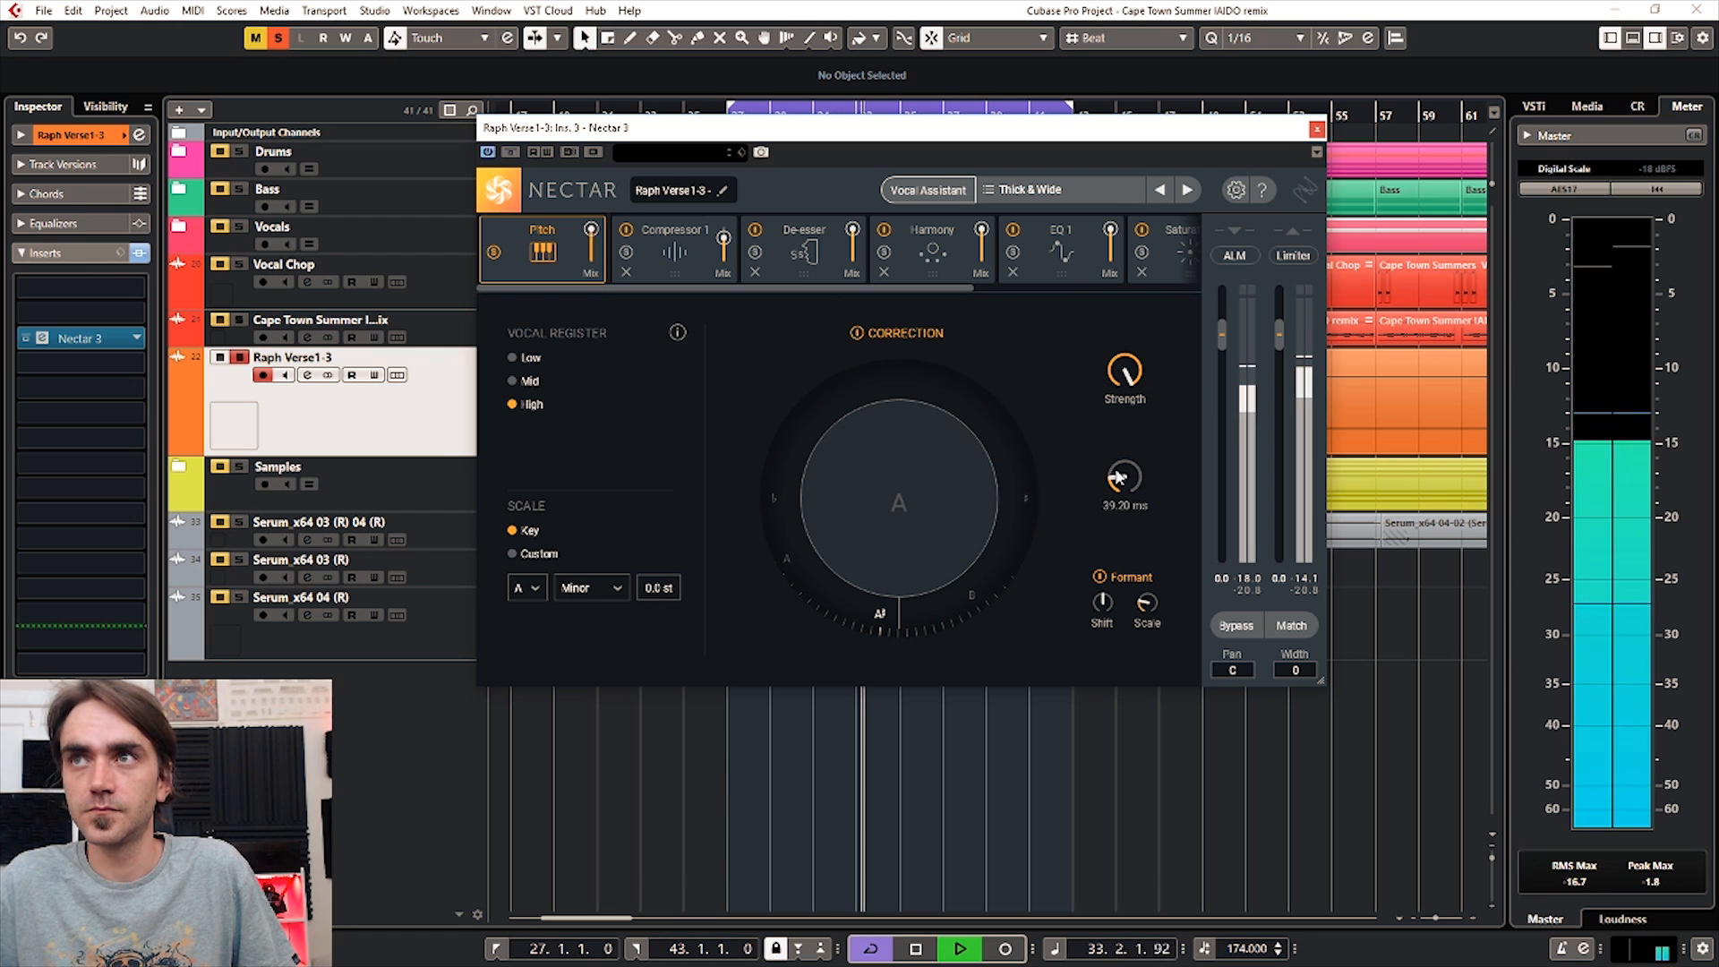
Step: Stop playback and examine the settings of the Compressor 1, De-esser and Harmony modules in the vocal chain
key(space)
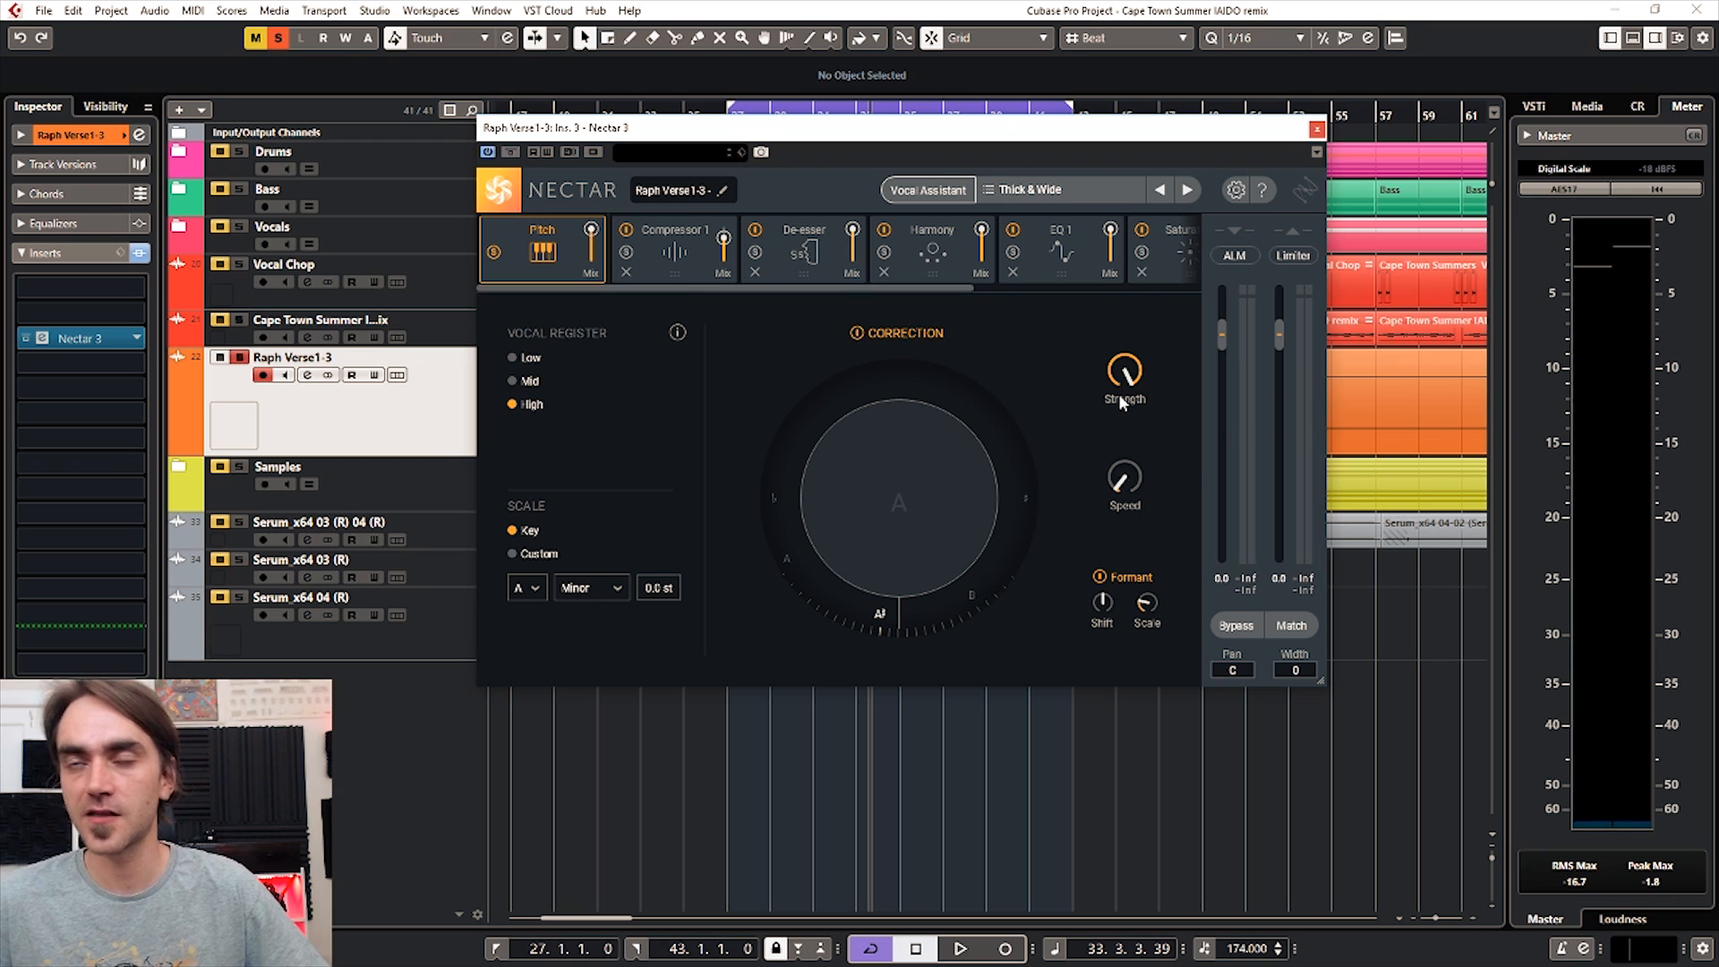
mouse_move(1121, 394)
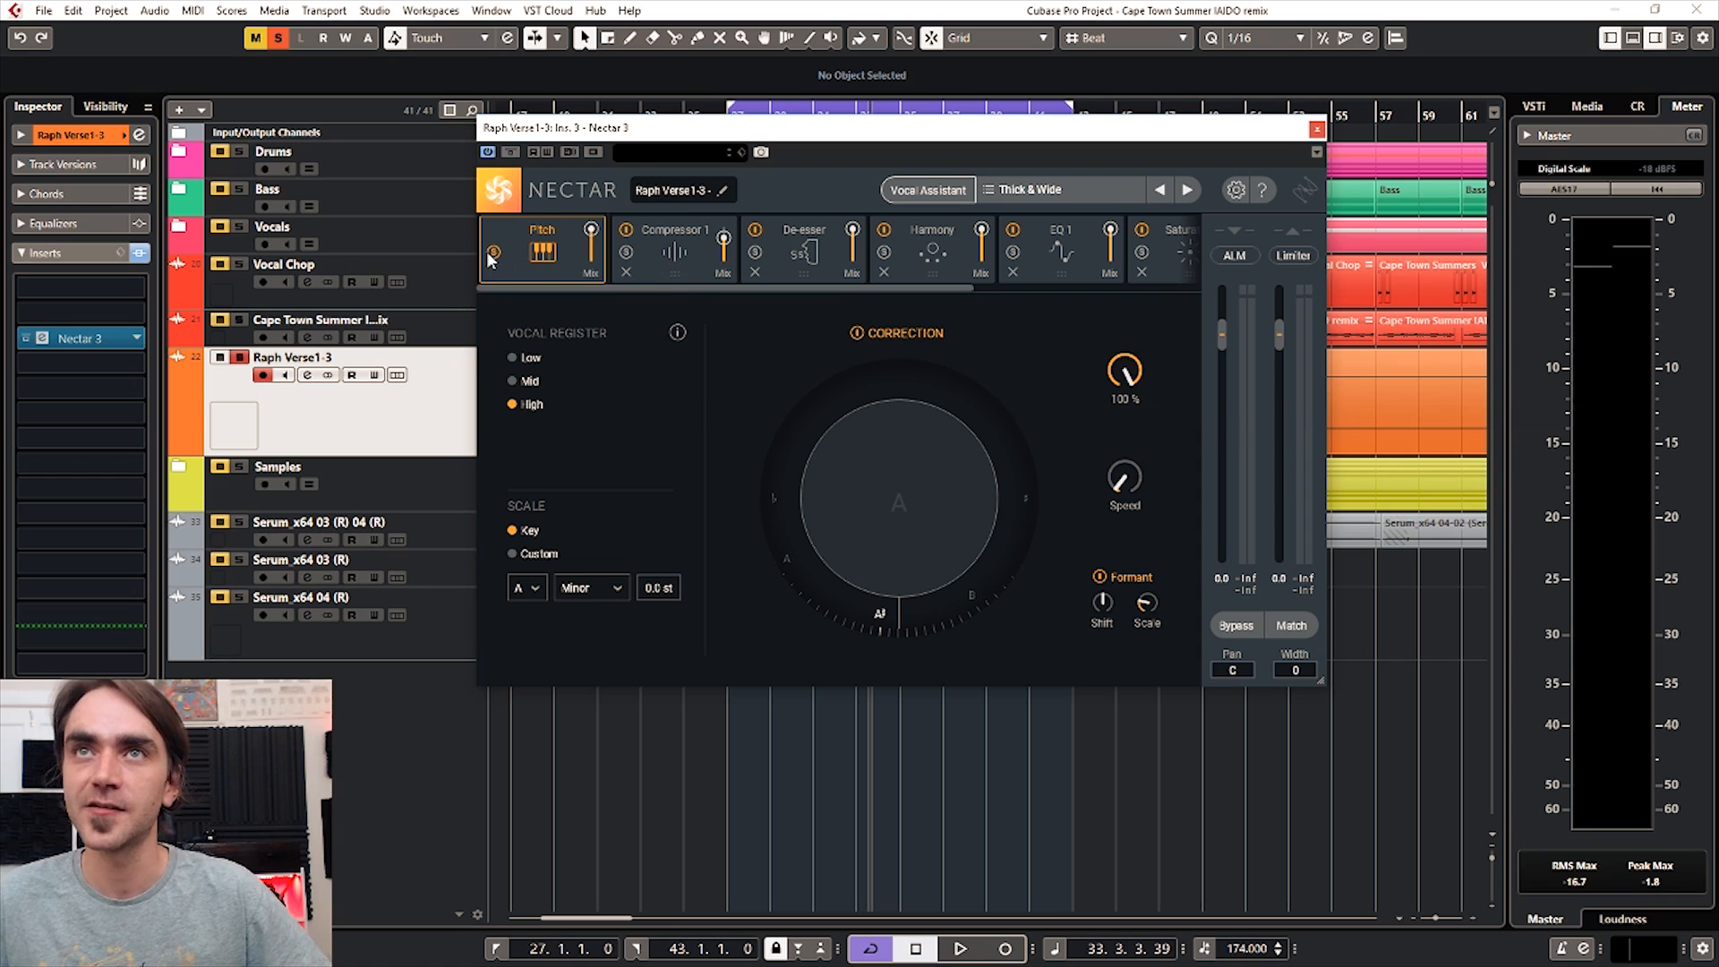
click(677, 283)
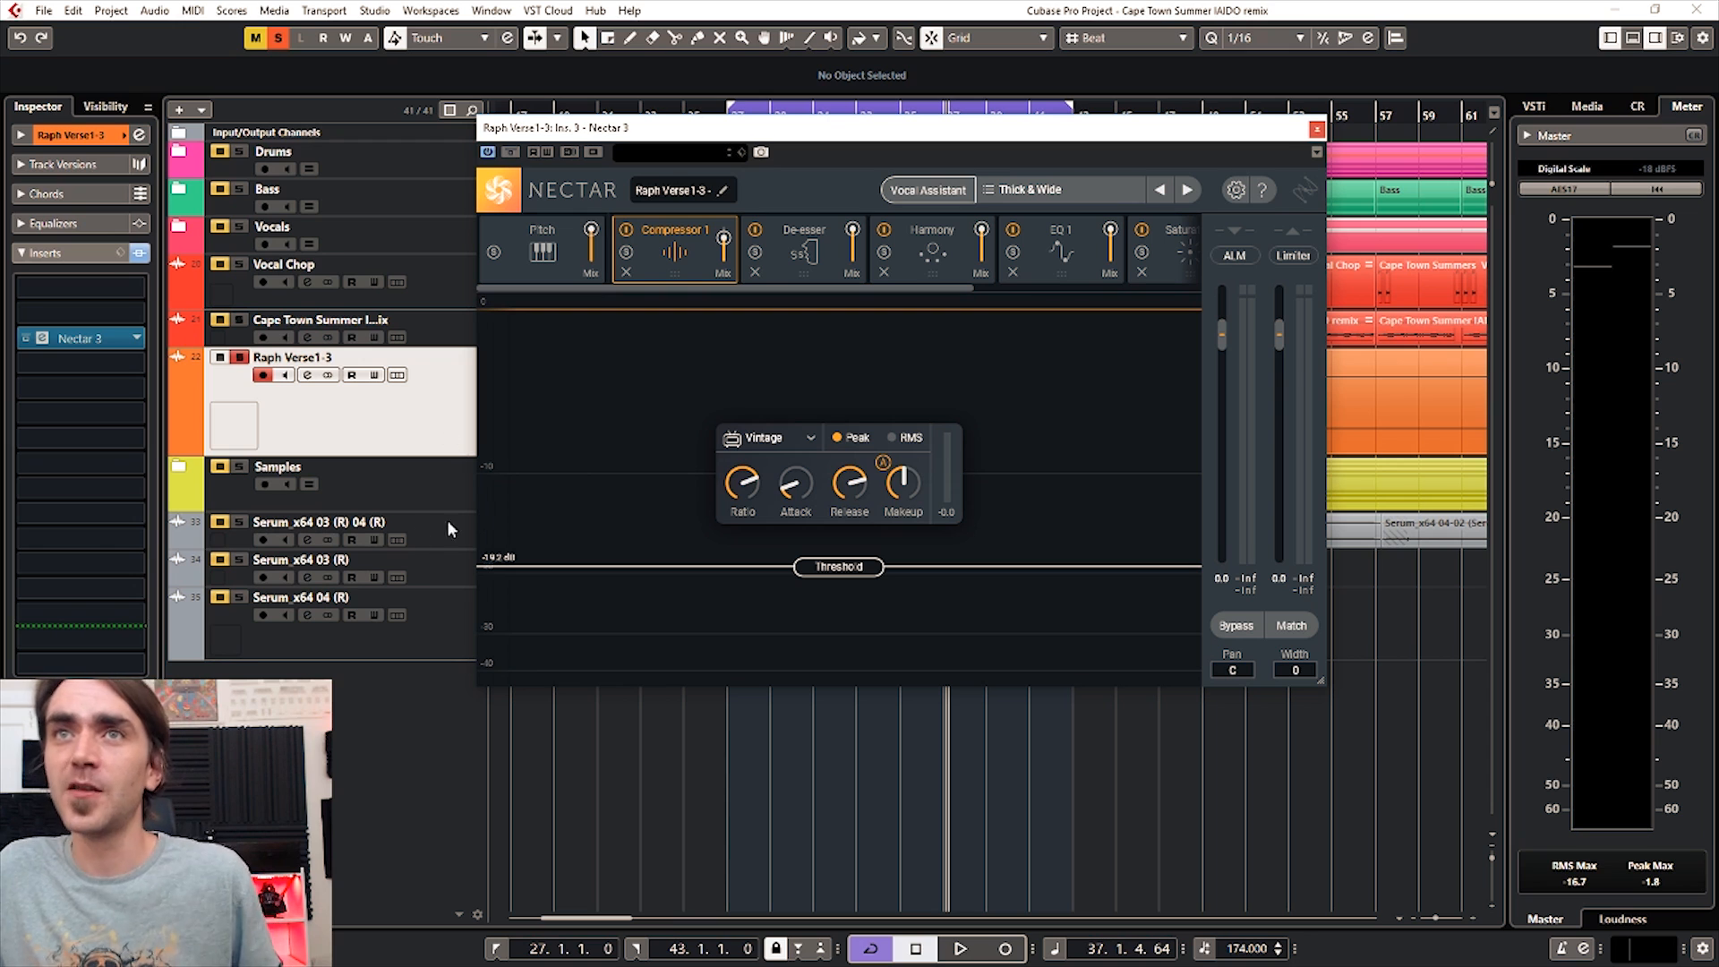
click(800, 264)
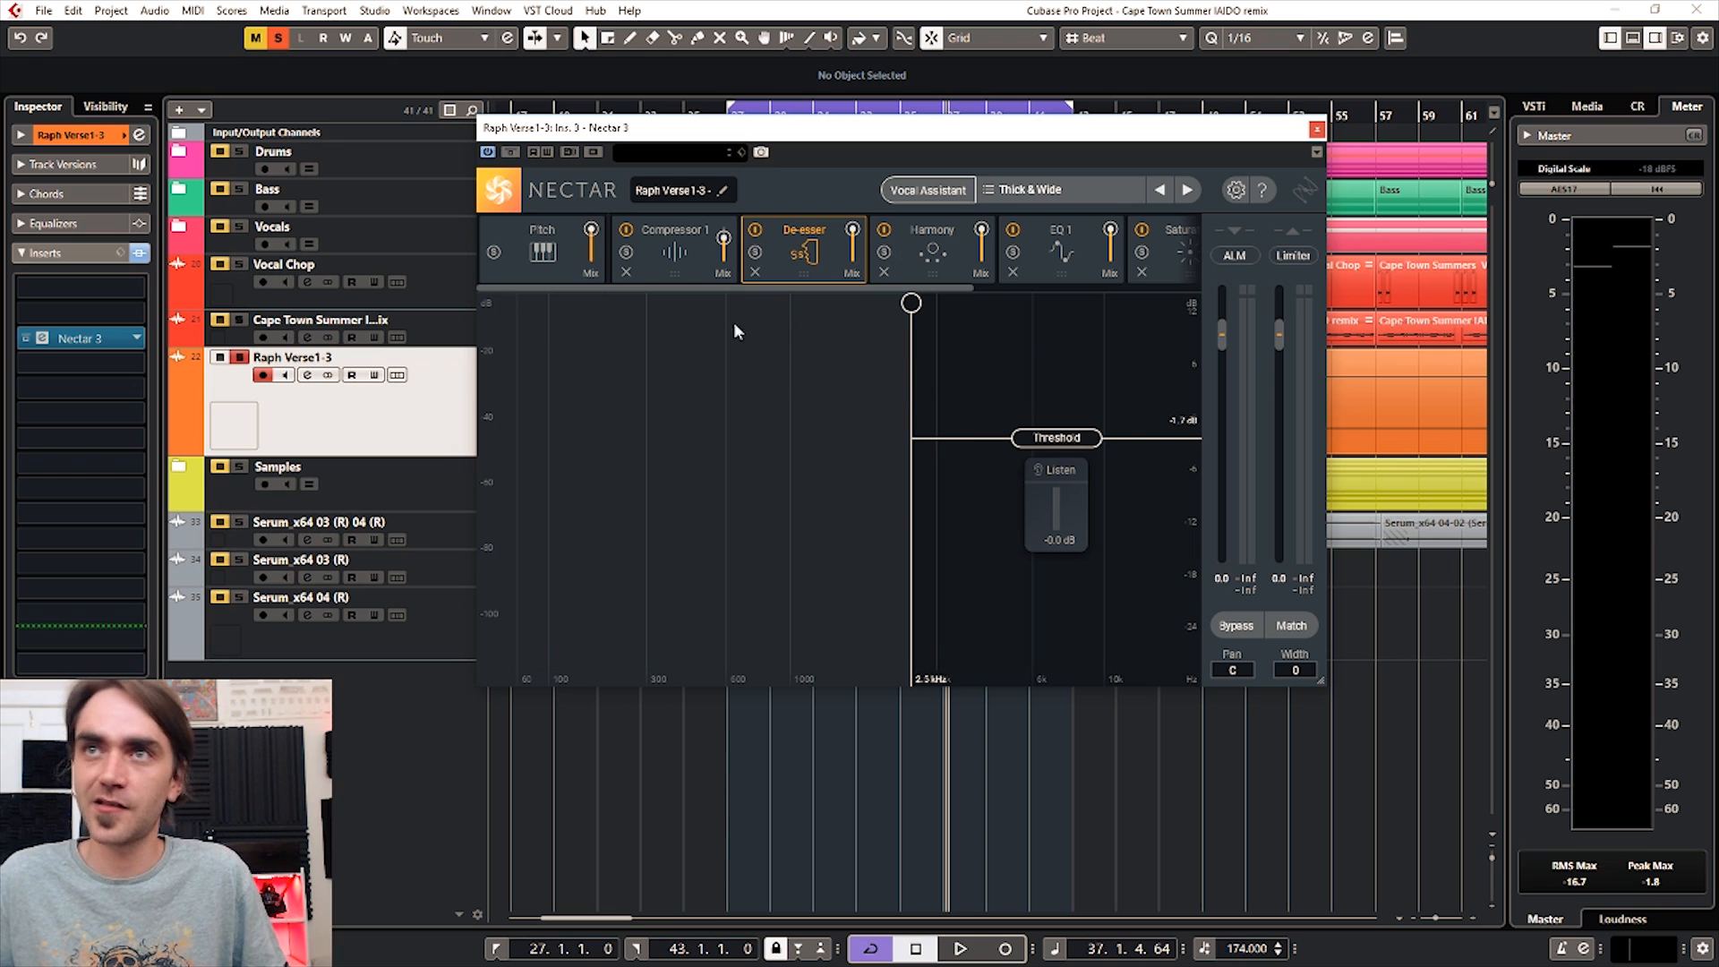
click(930, 253)
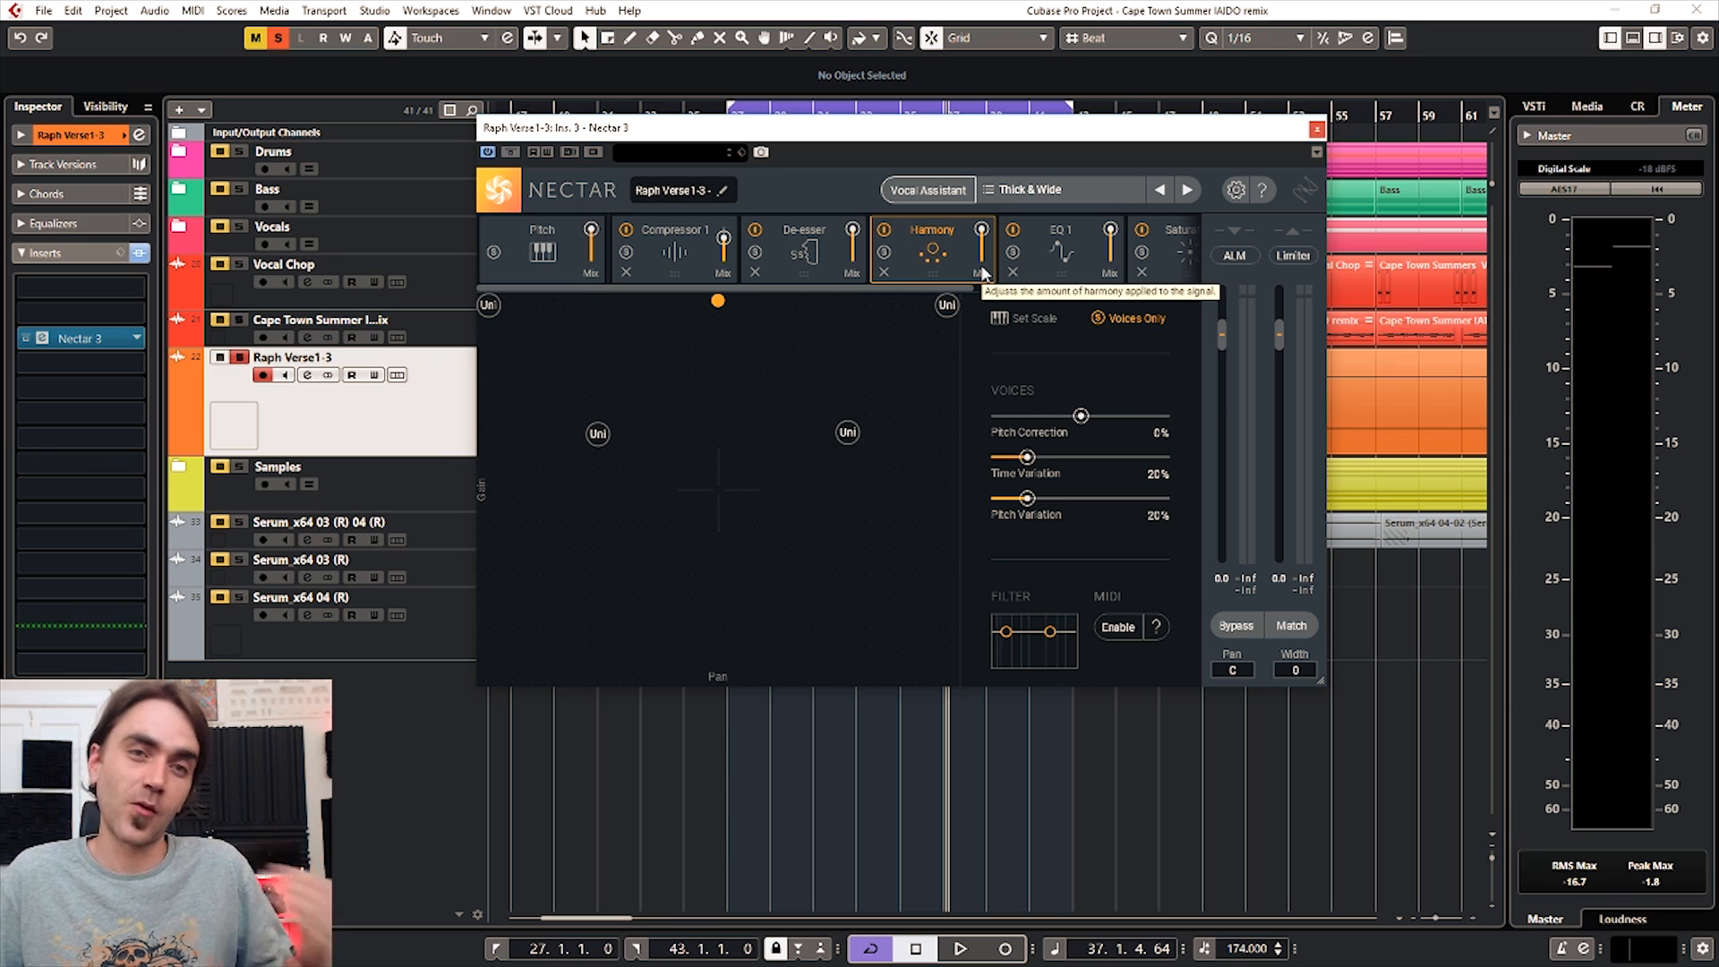
Step: Lower the Harmony module's mix to minimum, play the vocal, and raise the mix again to compare the sound
drag(984, 272, 1104, 367)
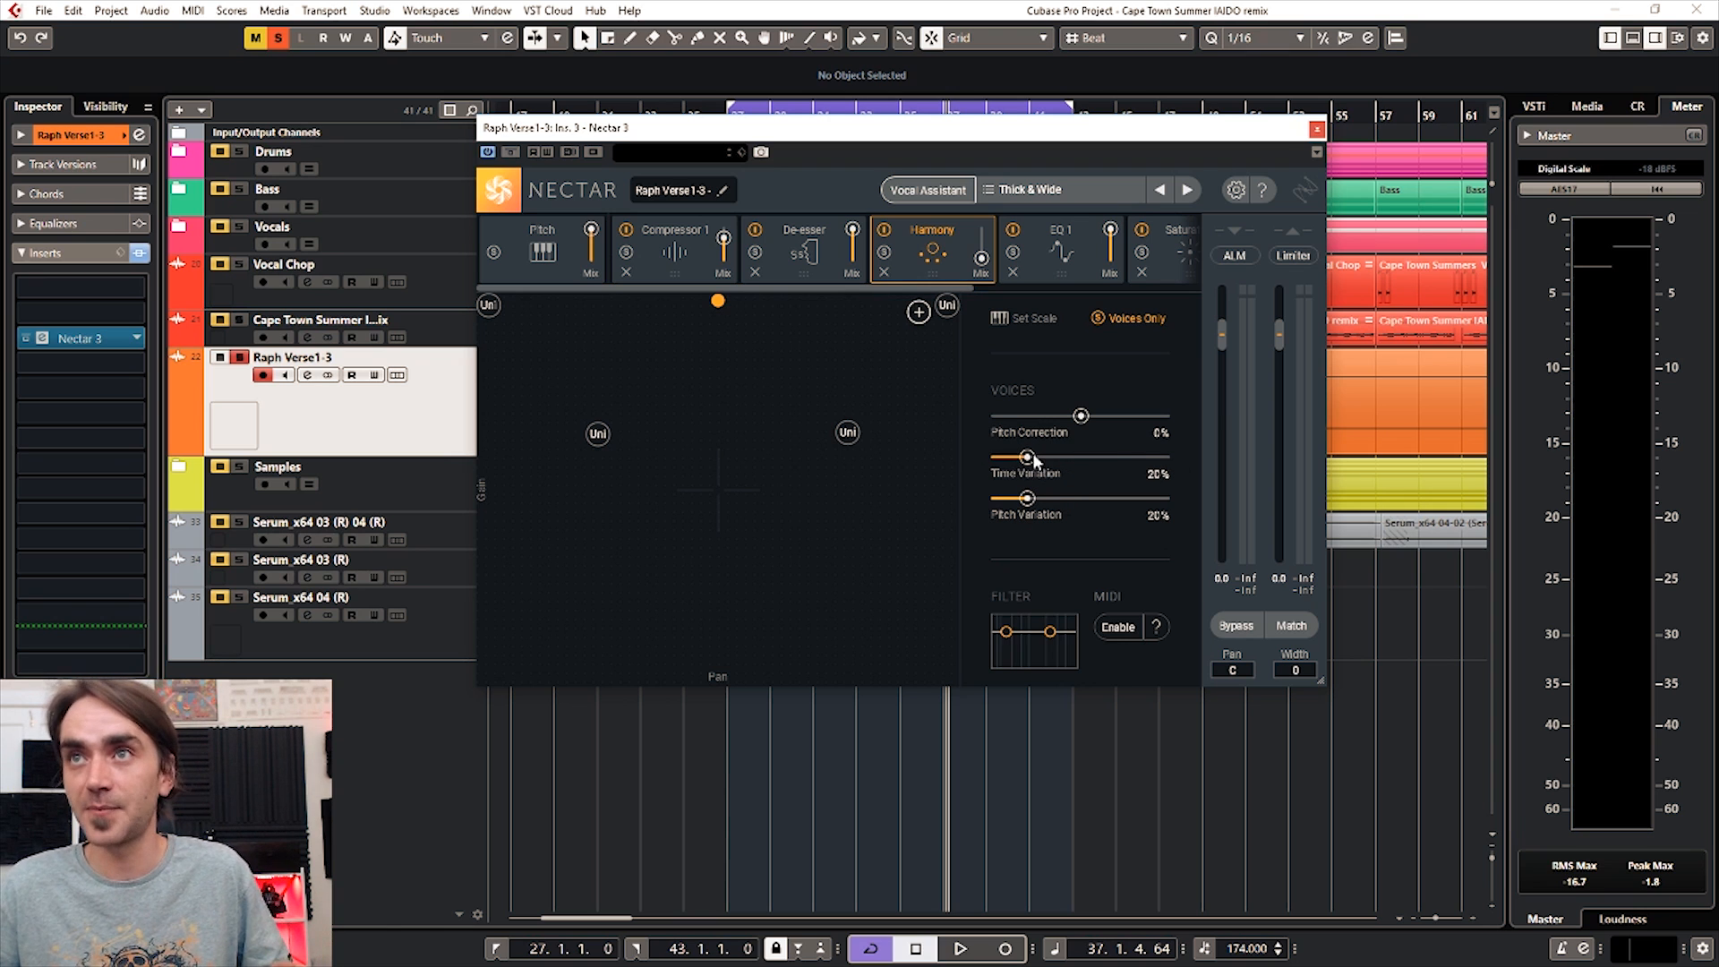
key(space)
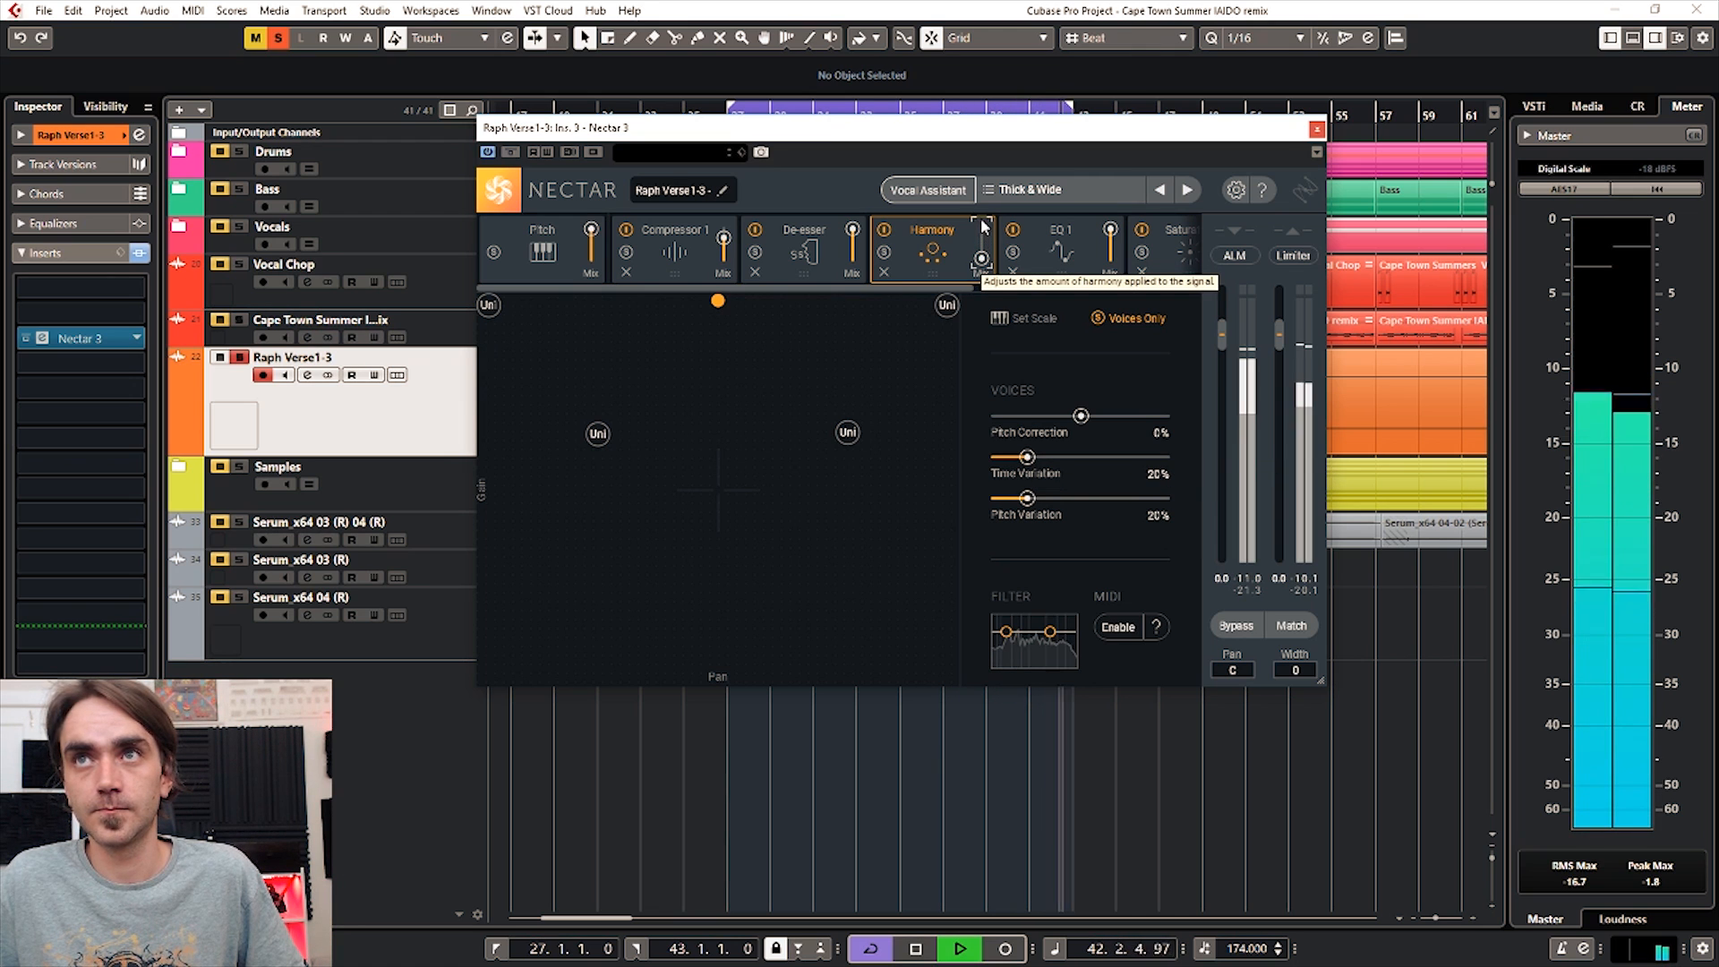
drag(982, 261, 978, 206)
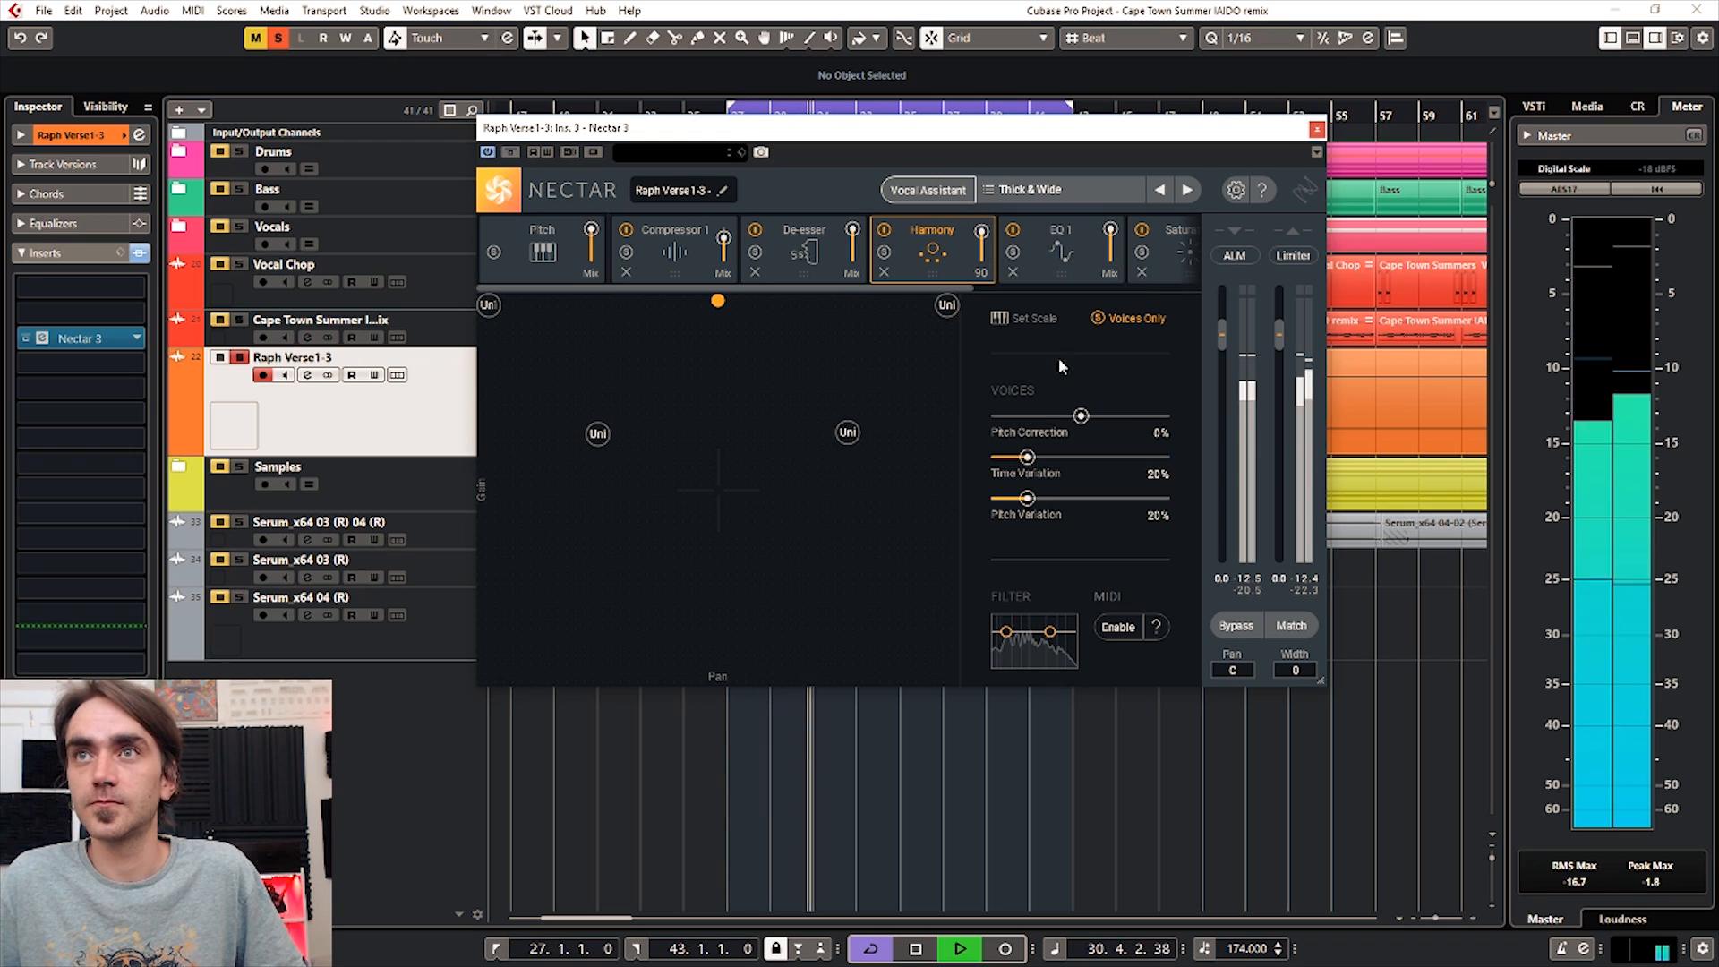
Step: Try a Pitch Correction of -7% on the Harmony voices, stop playback, and undo the change
drag(1081, 417, 1074, 417)
key(space)
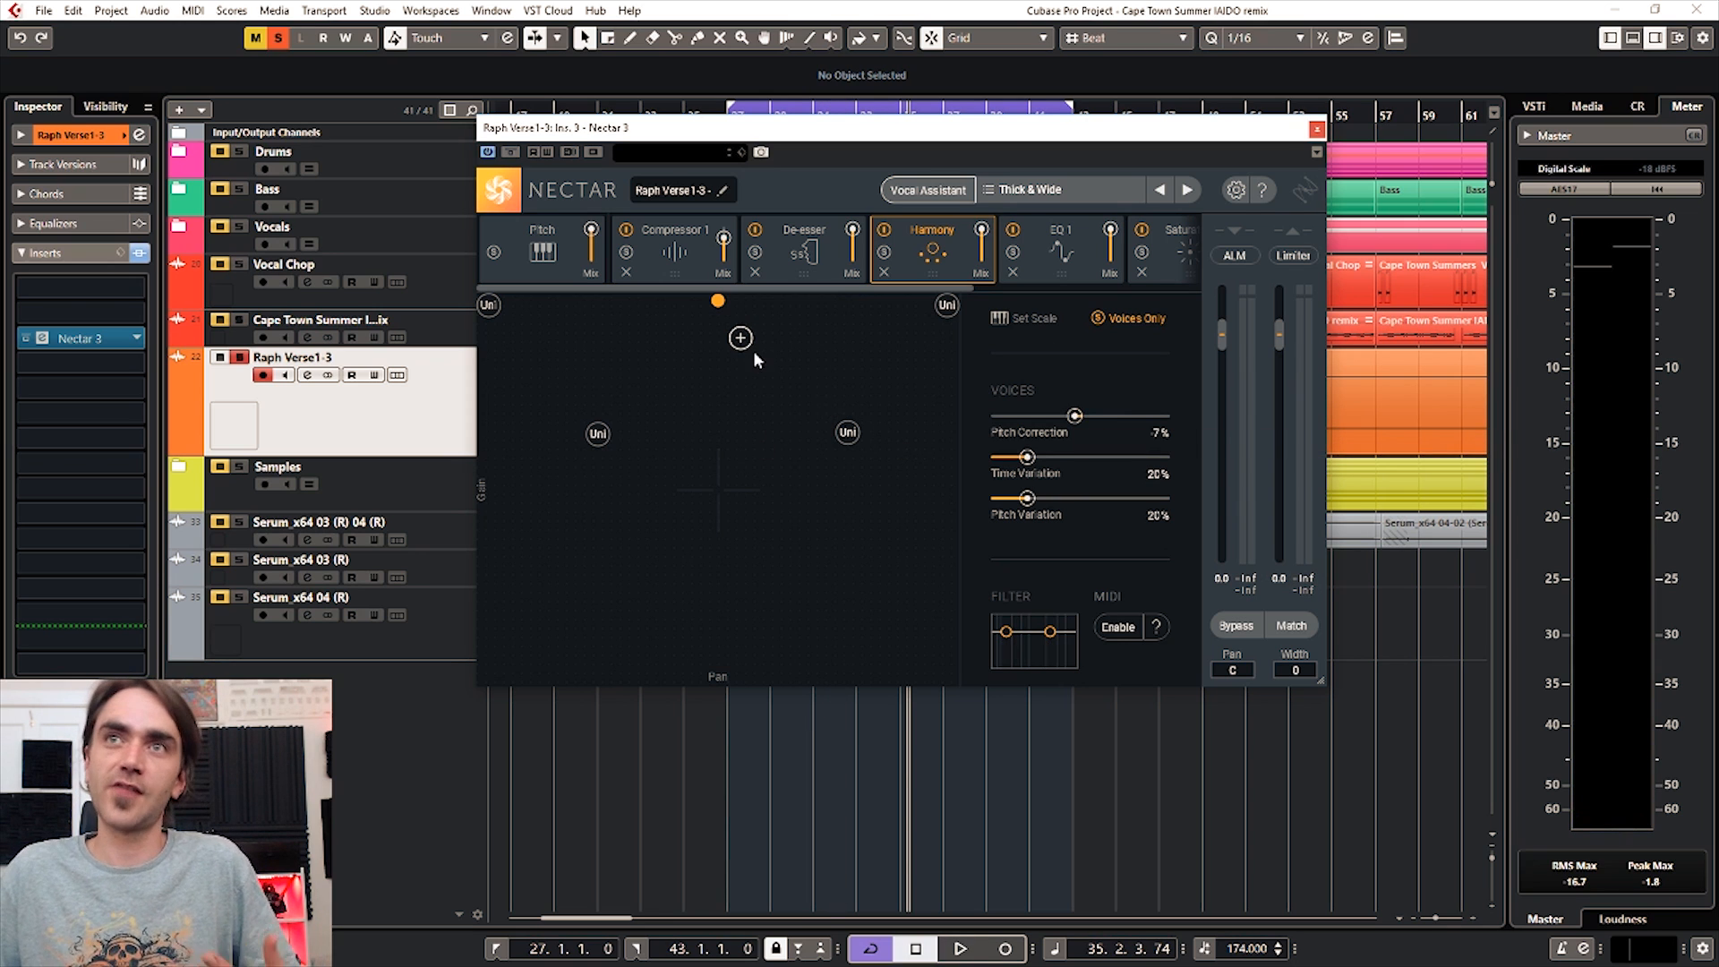
key(ctrl+z)
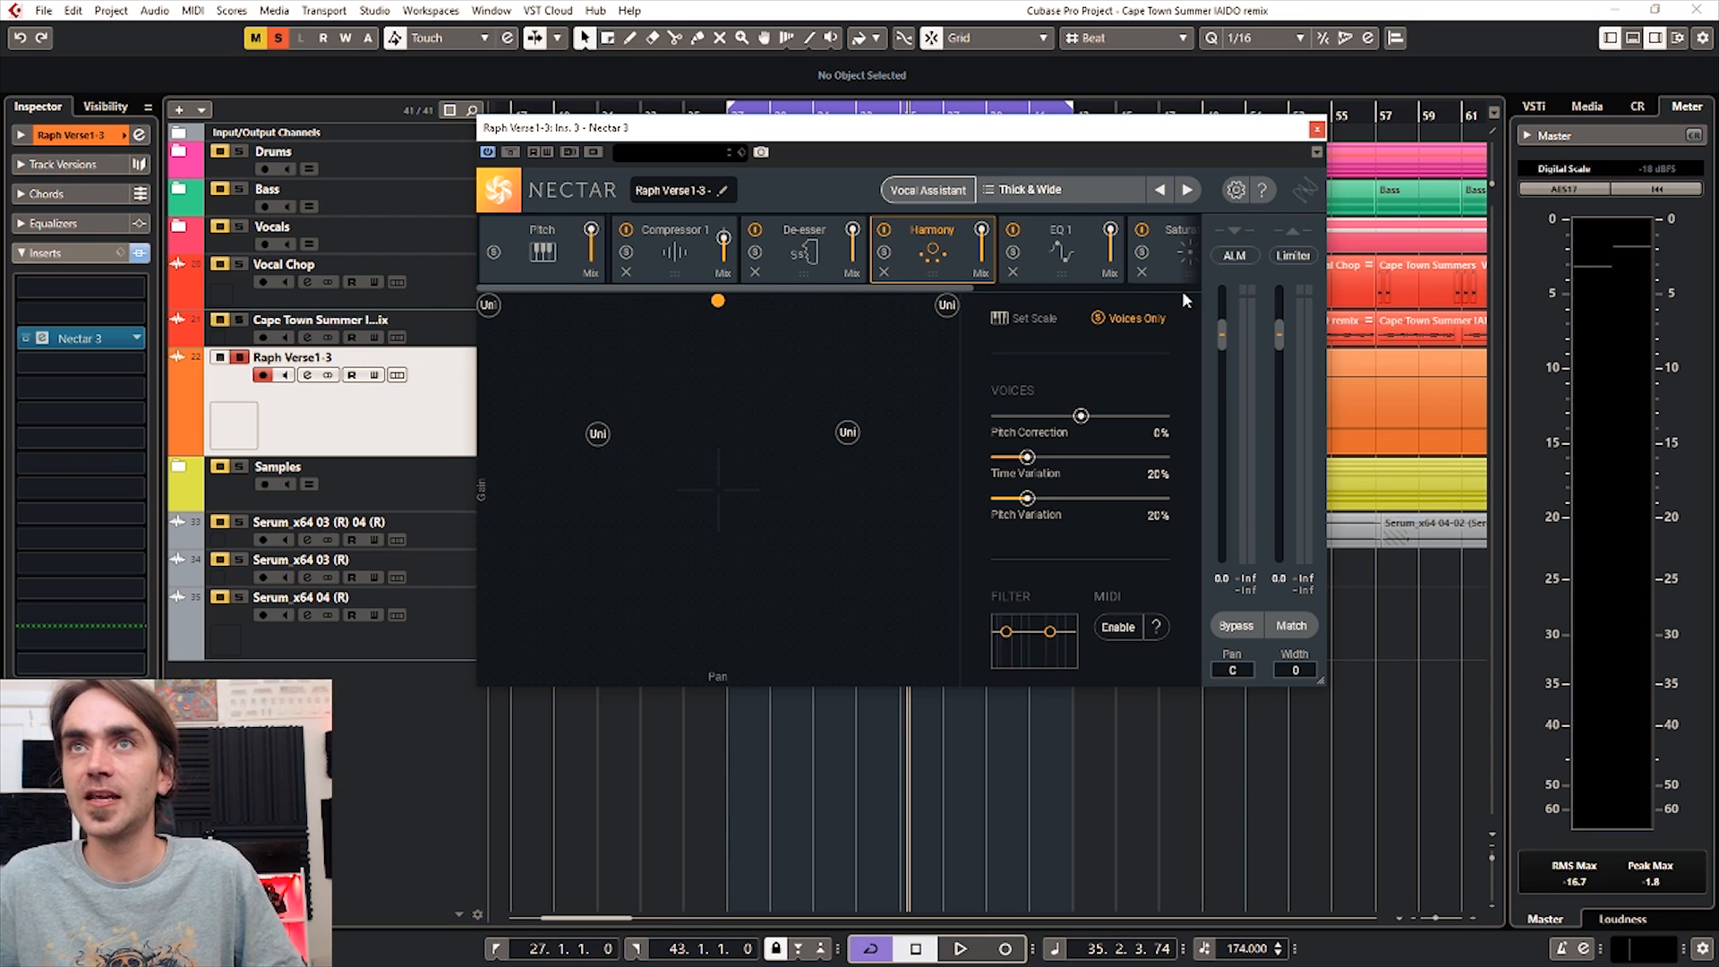
Step: Examine the Reverb module at the end of the chain and the list of modules that can be added
drag(758, 289, 839, 328)
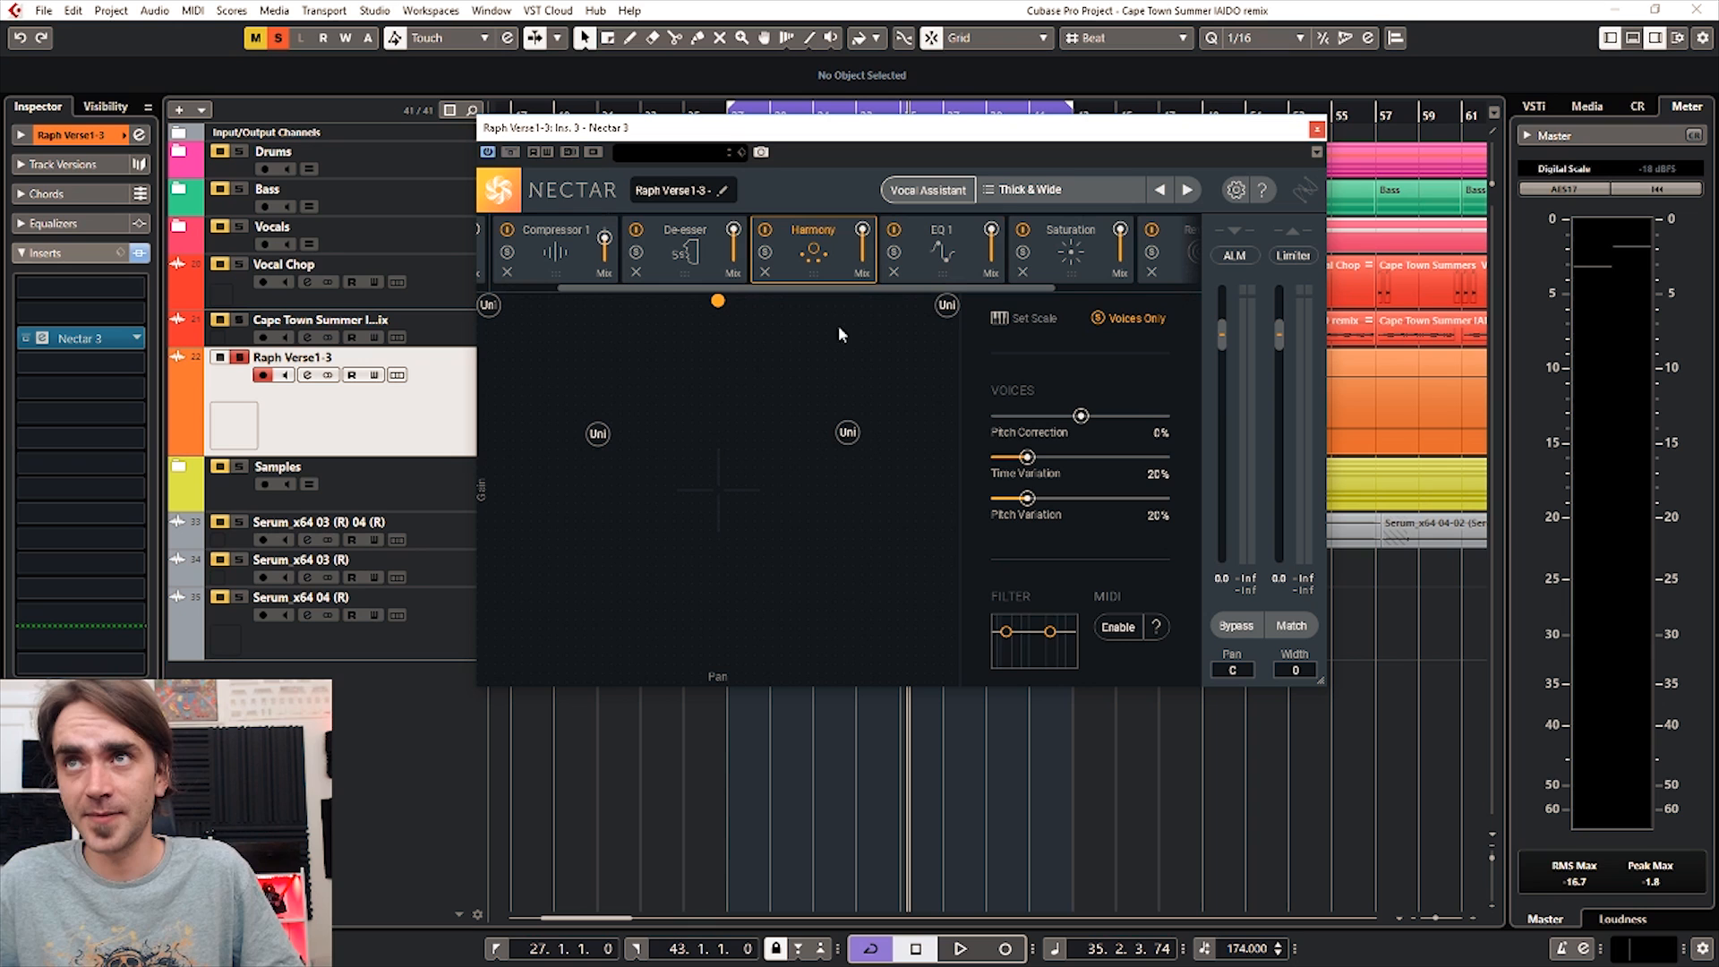
click(1194, 288)
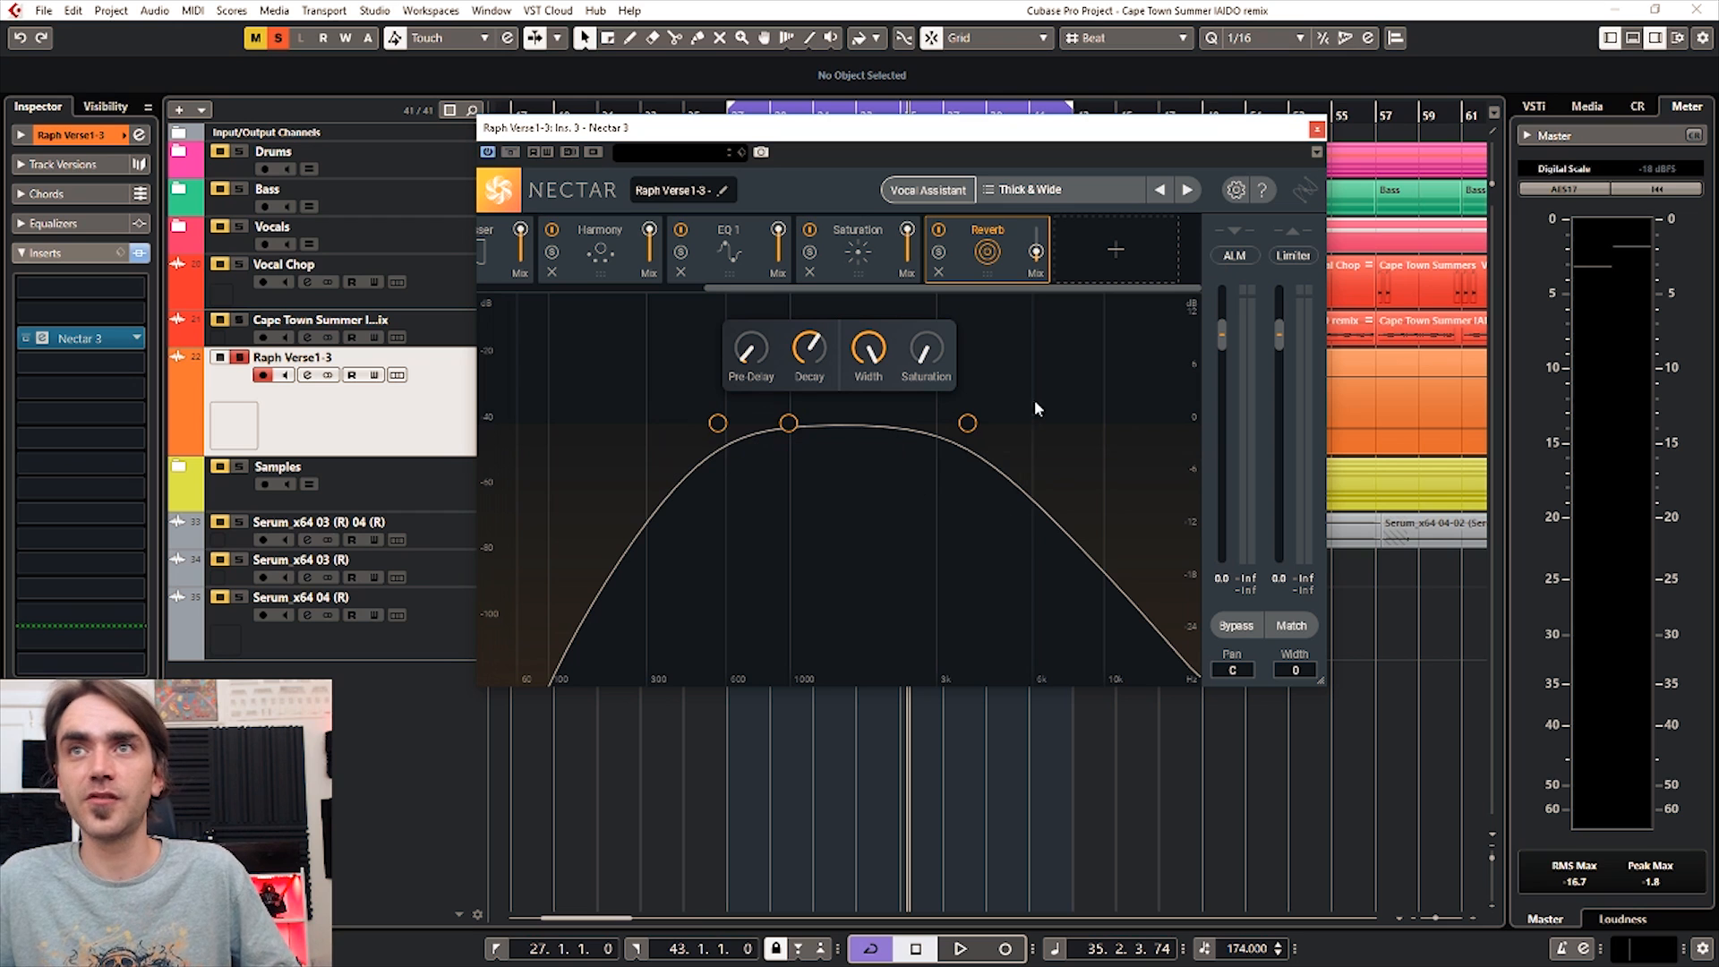
click(1117, 245)
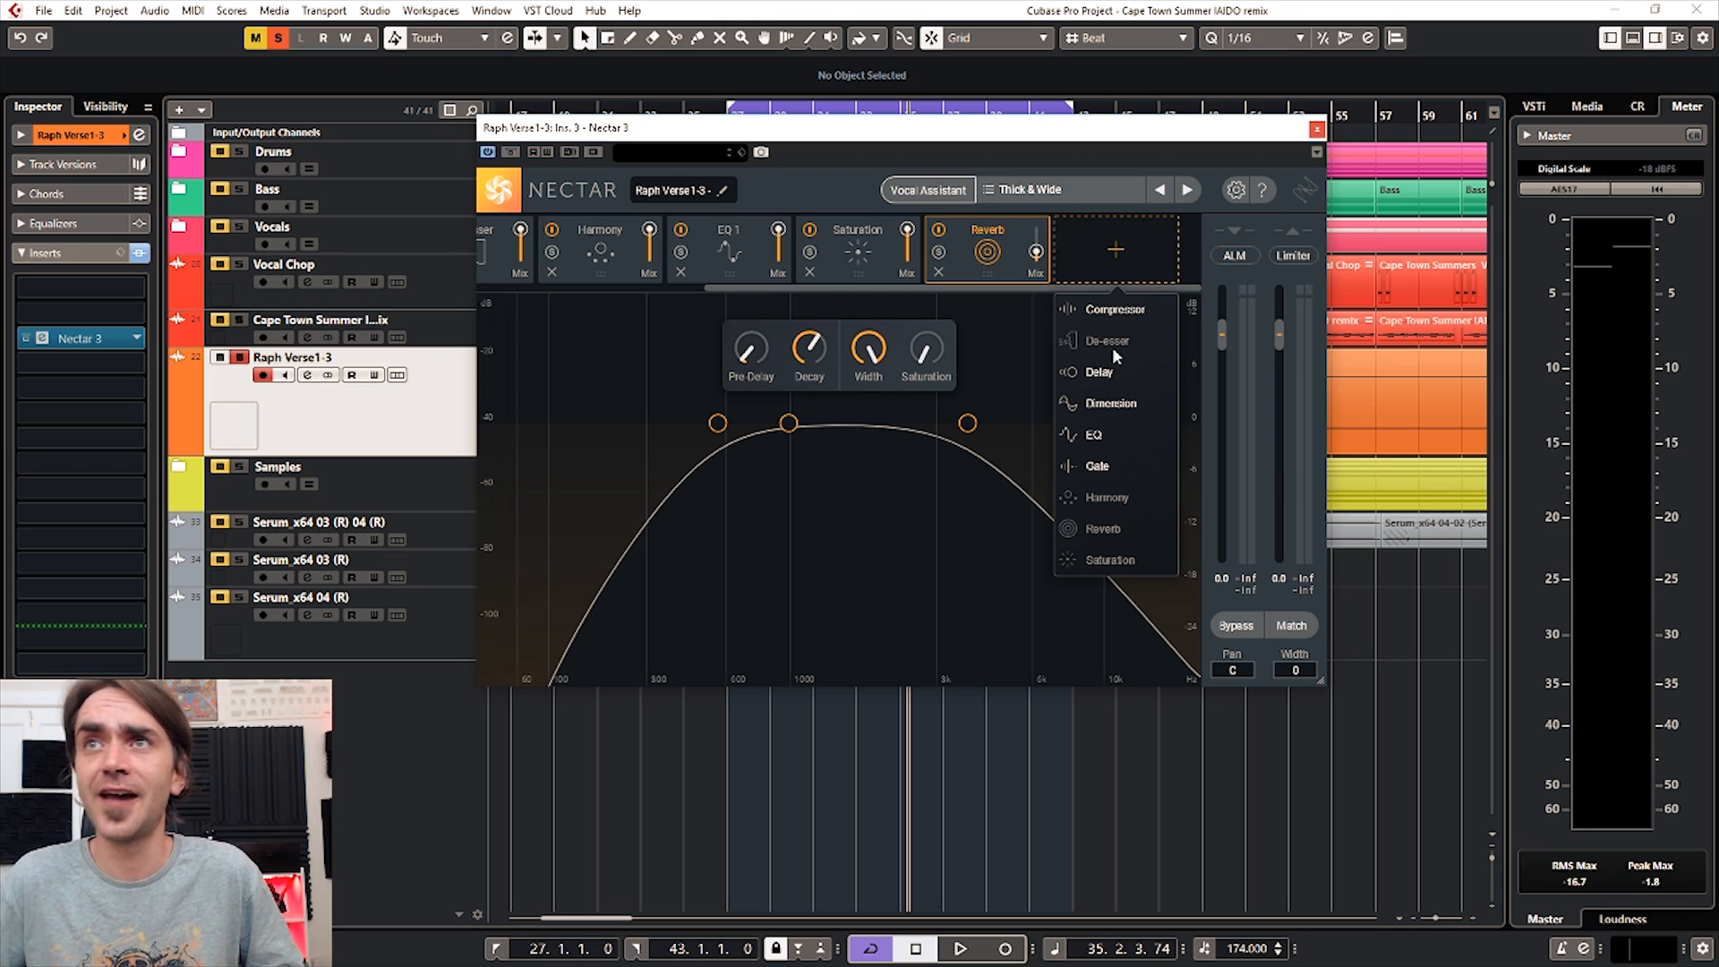
Step: Start Vocal Assistant in Assist mode with the Modern vibe and Moderate intensity
click(931, 192)
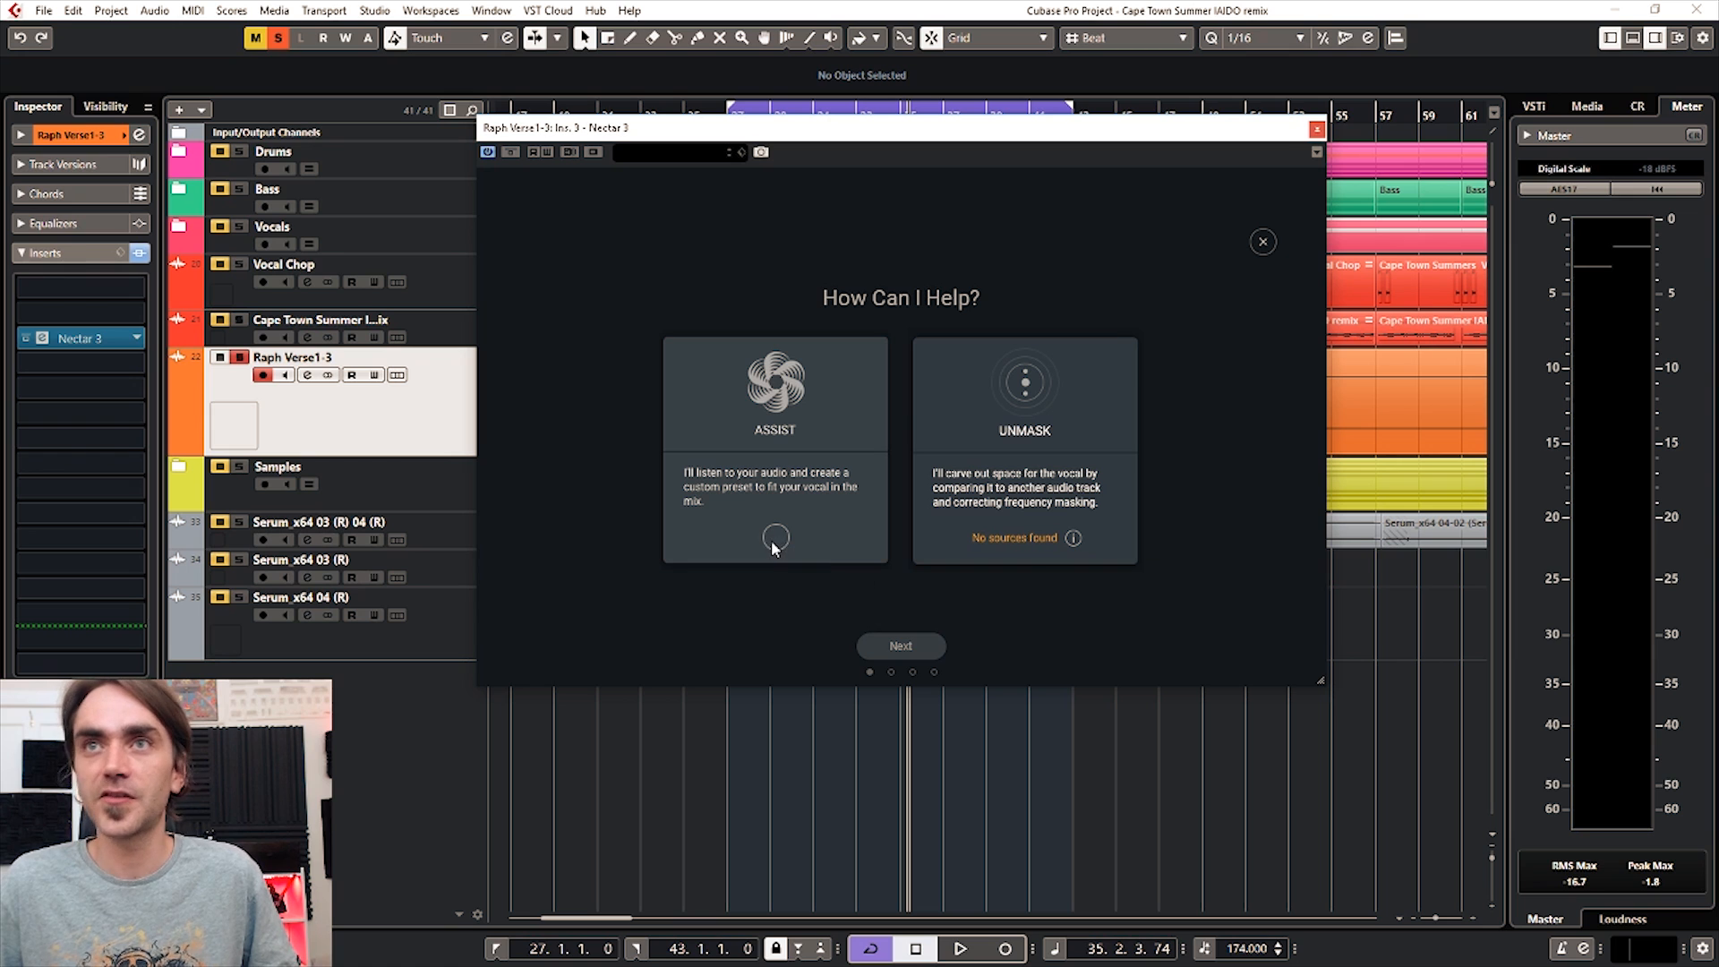
click(772, 539)
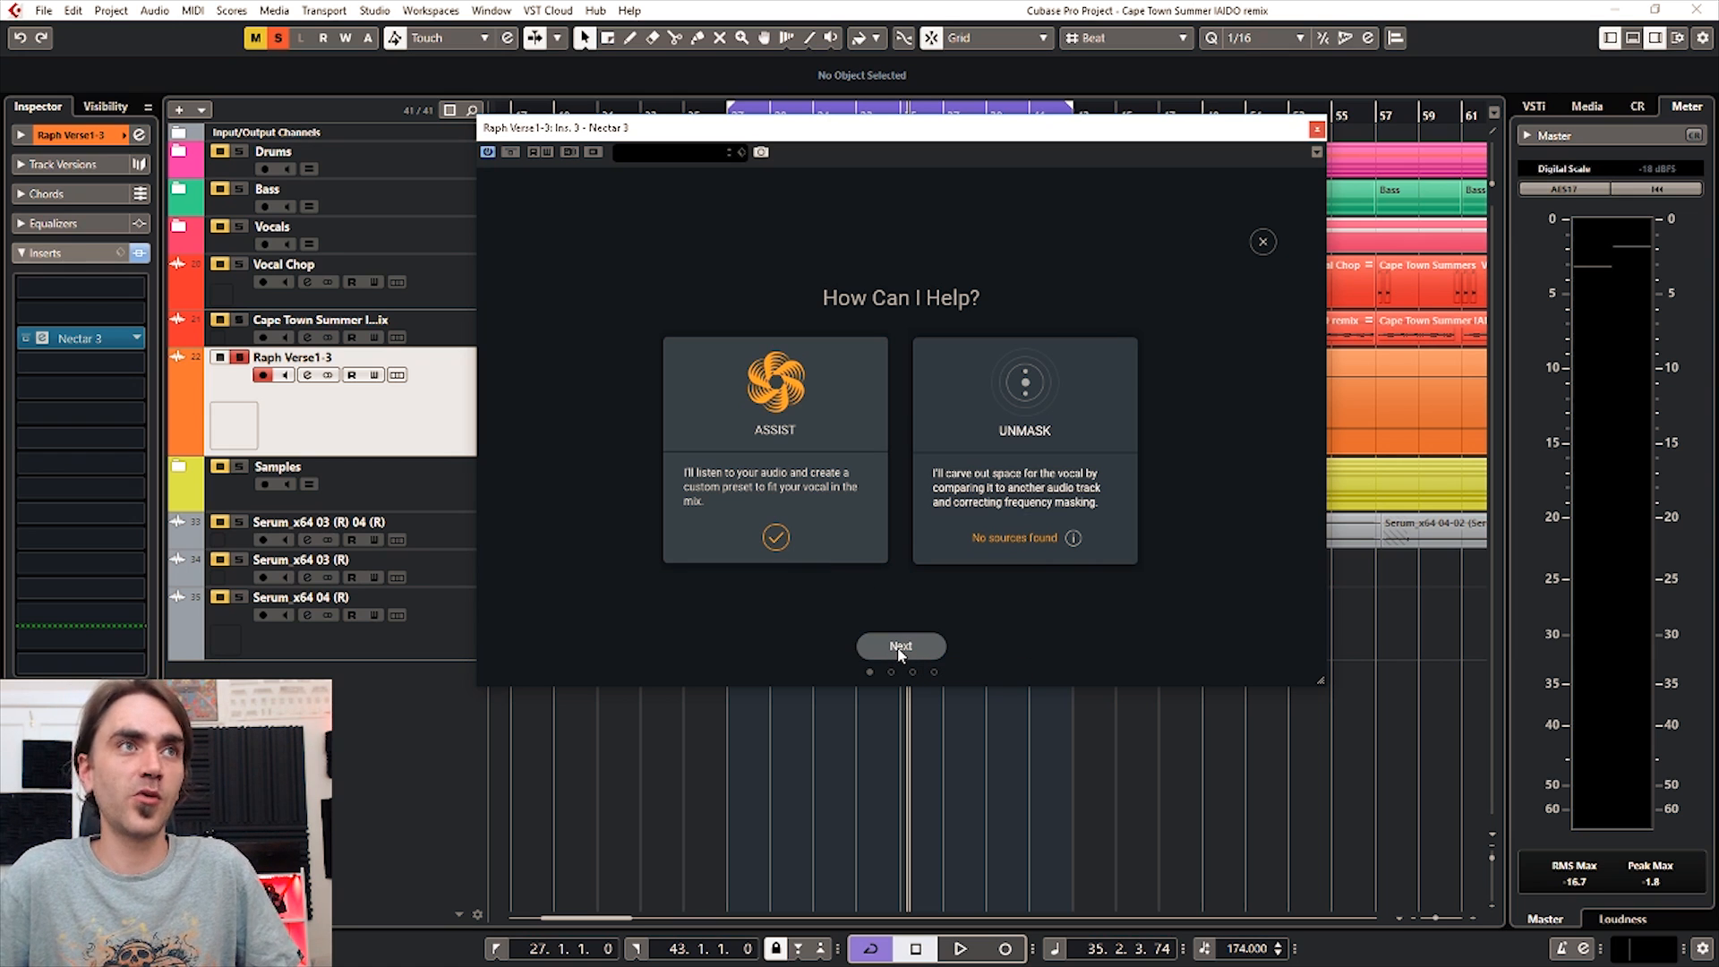
click(901, 648)
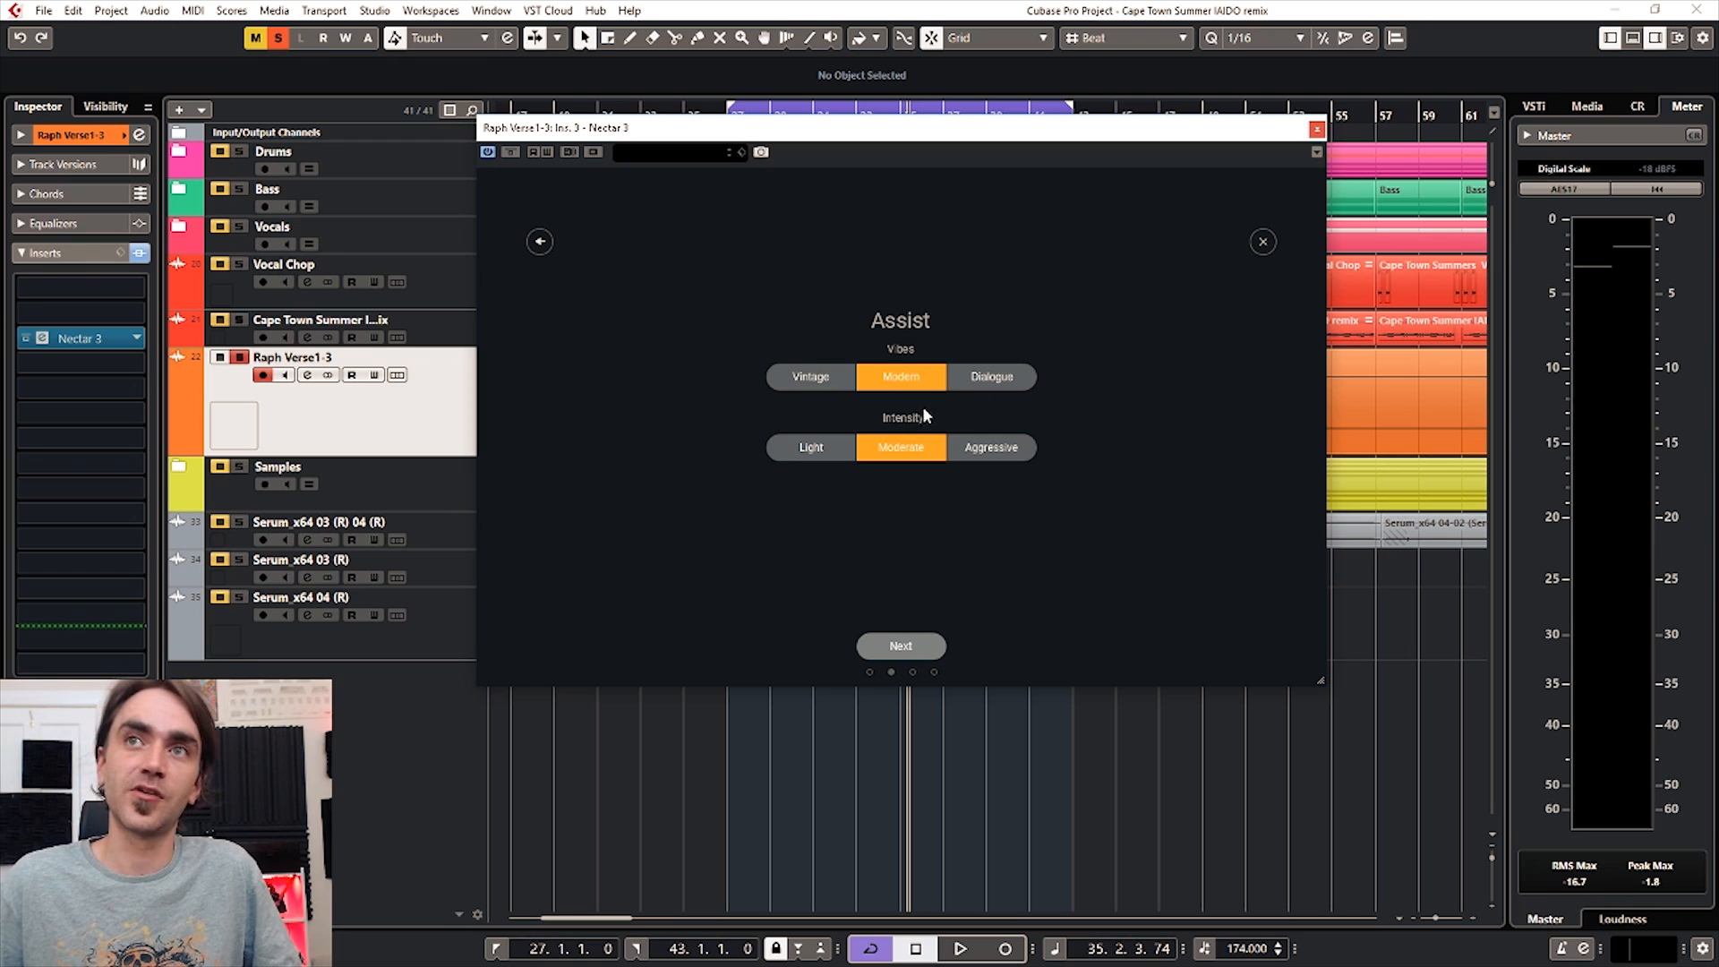
click(915, 651)
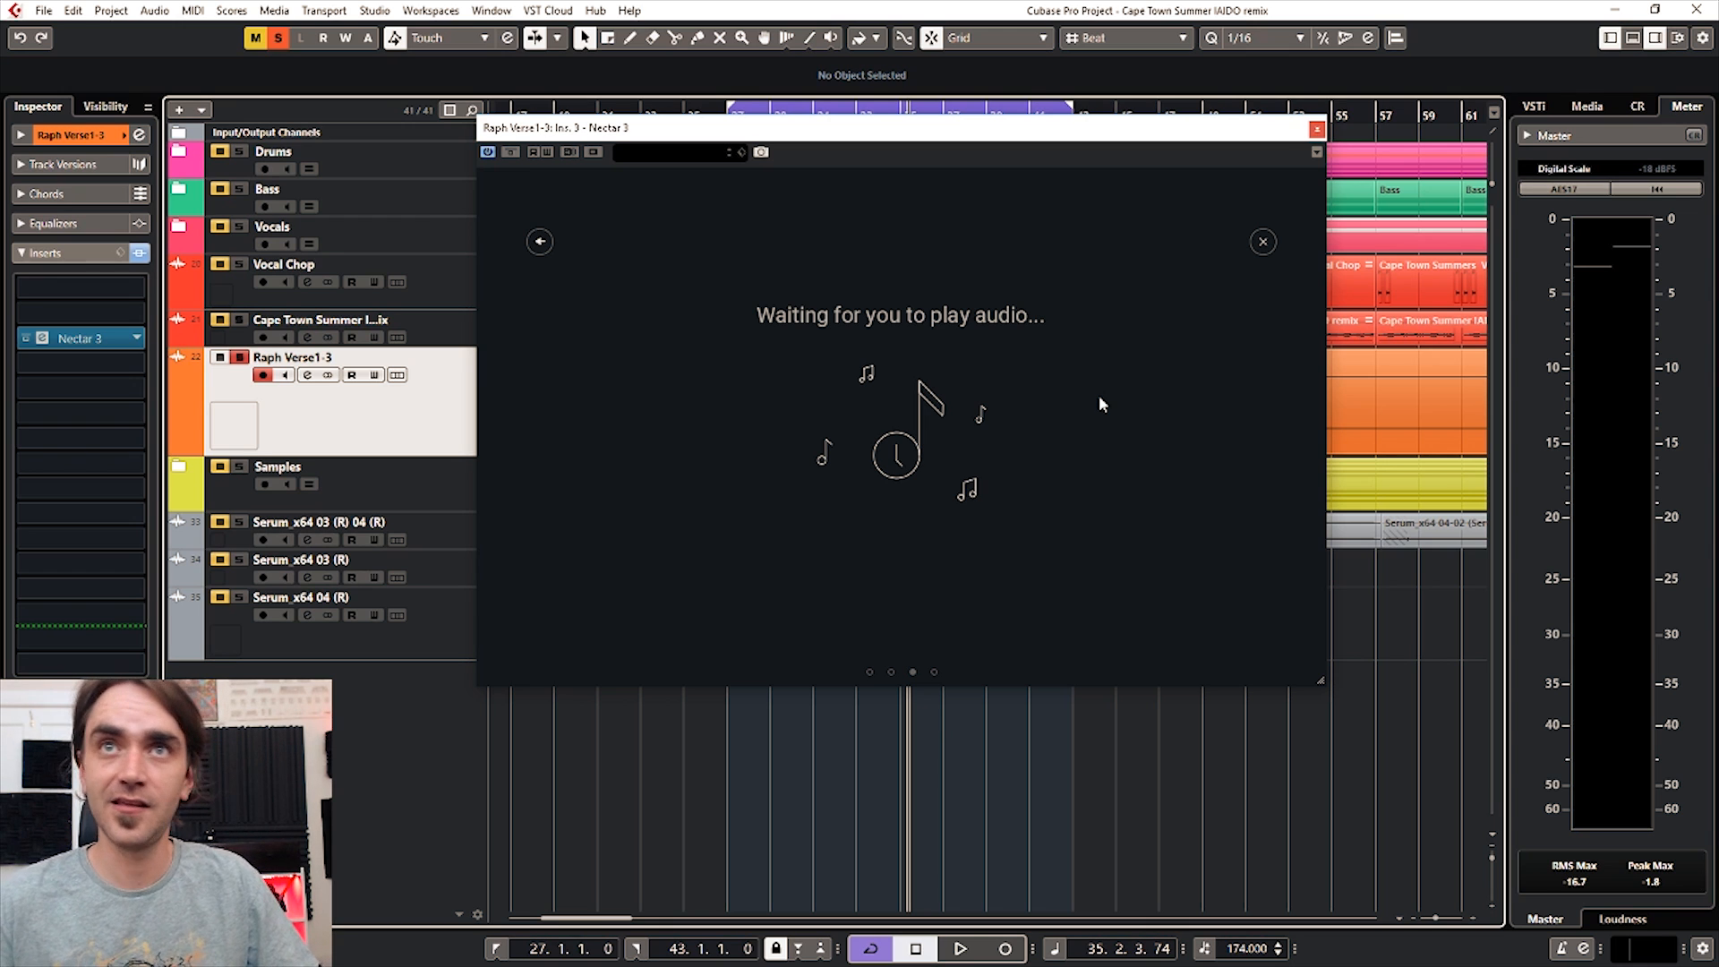
Step: Unsolo the verse vocal, play the mix for Vocal Assistant to analyze, and accept its suggested settings
key(s)
key(space)
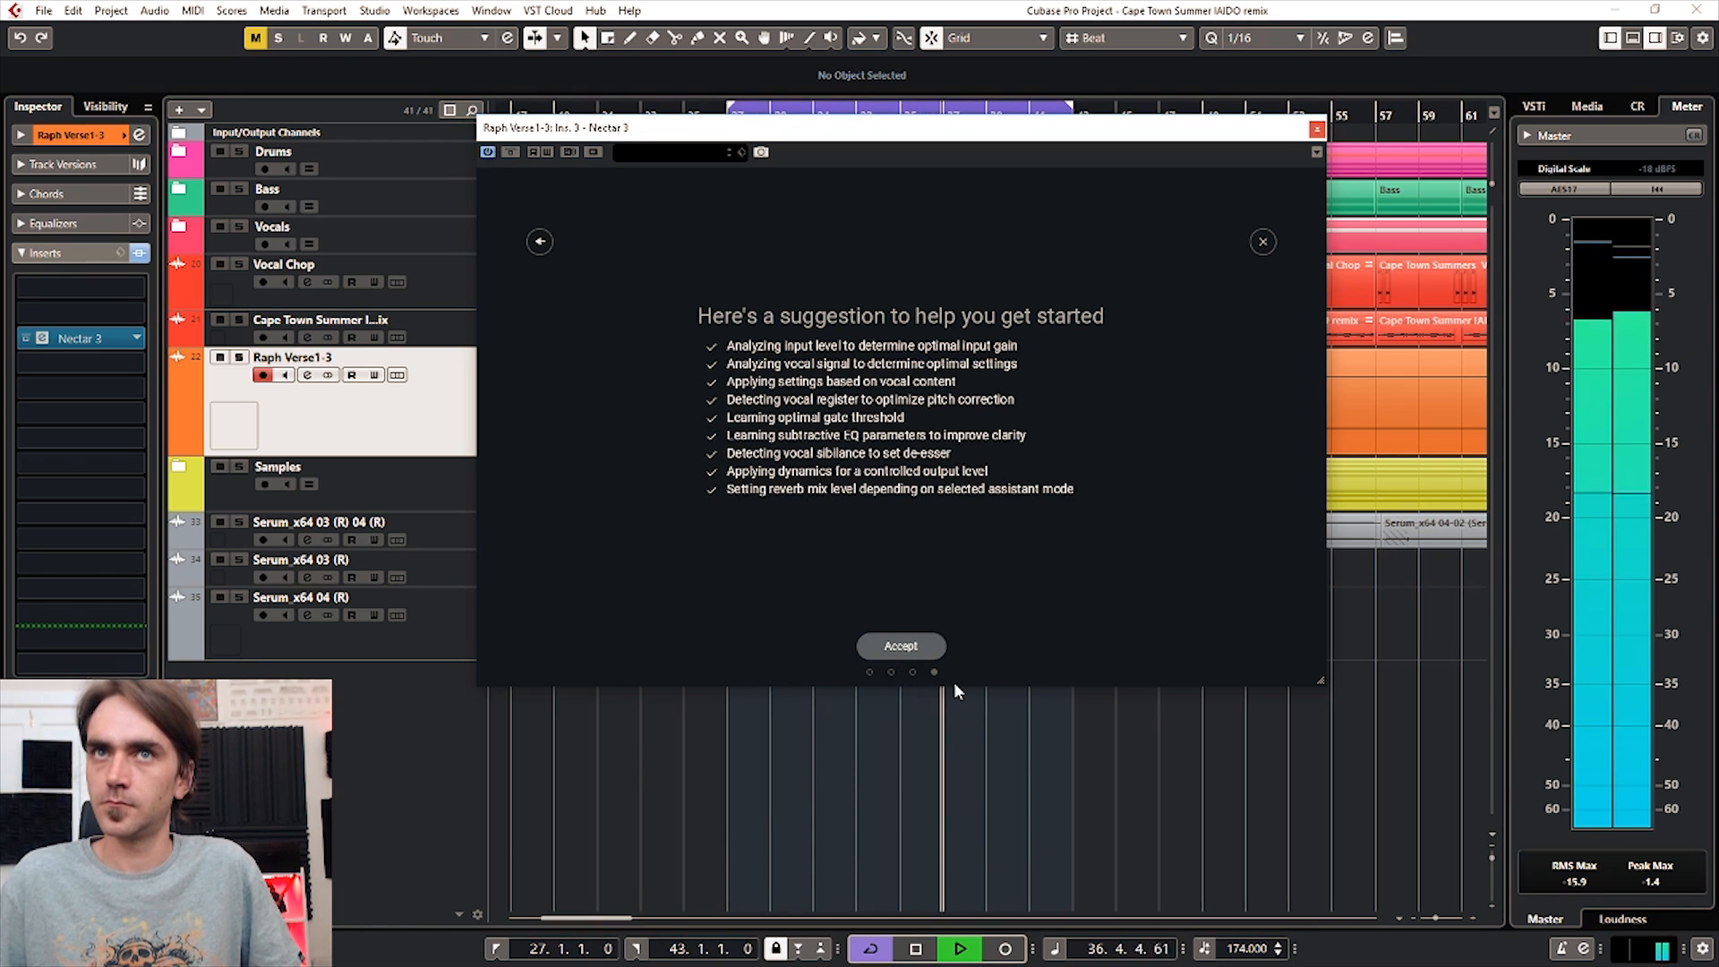
click(908, 636)
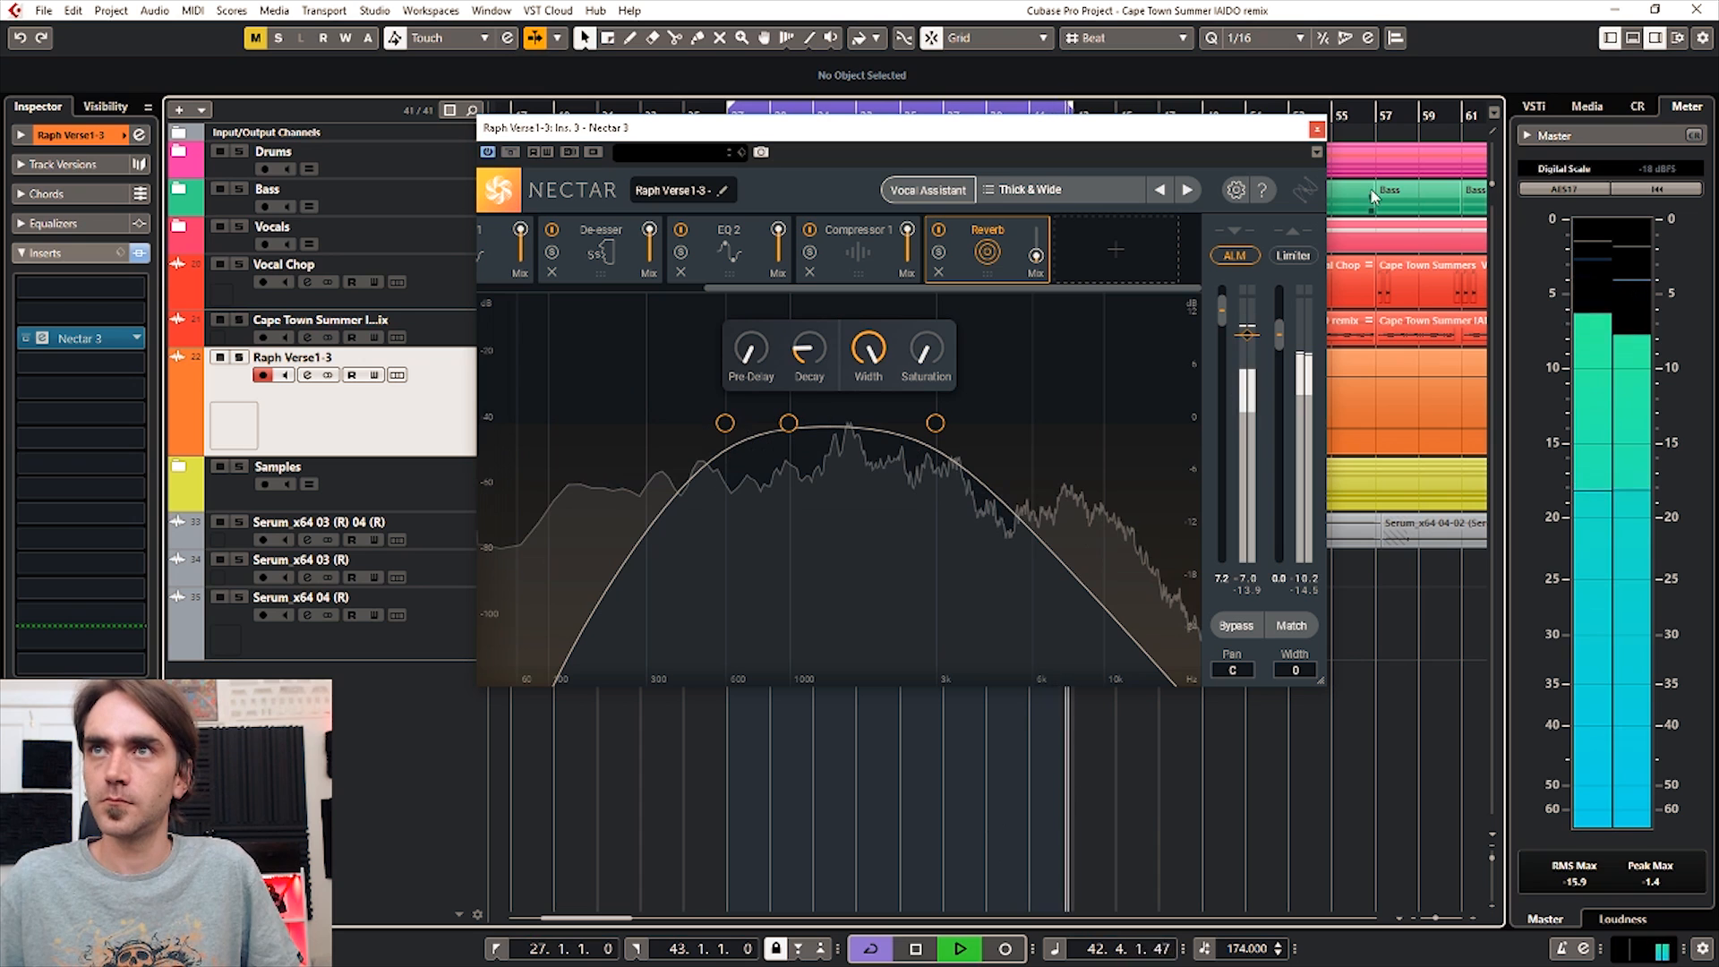
Step: Close the plugin window, stop playback, and lower the verse vocal track's volume to -2.52
click(1318, 131)
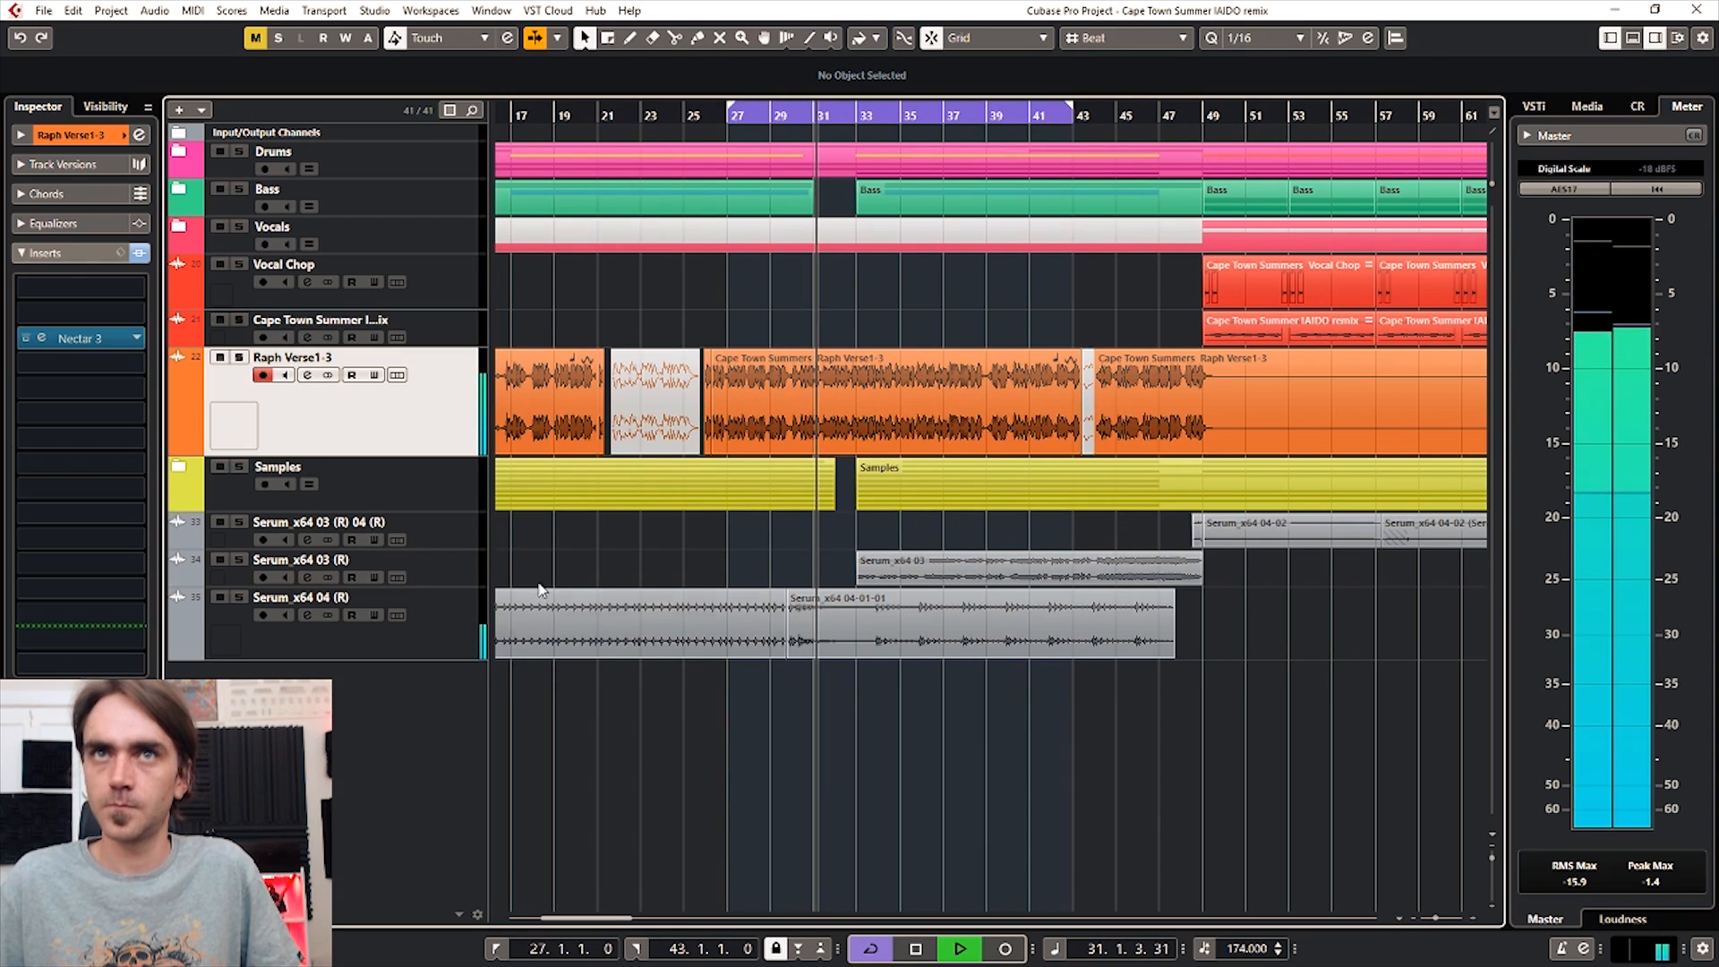
key(space)
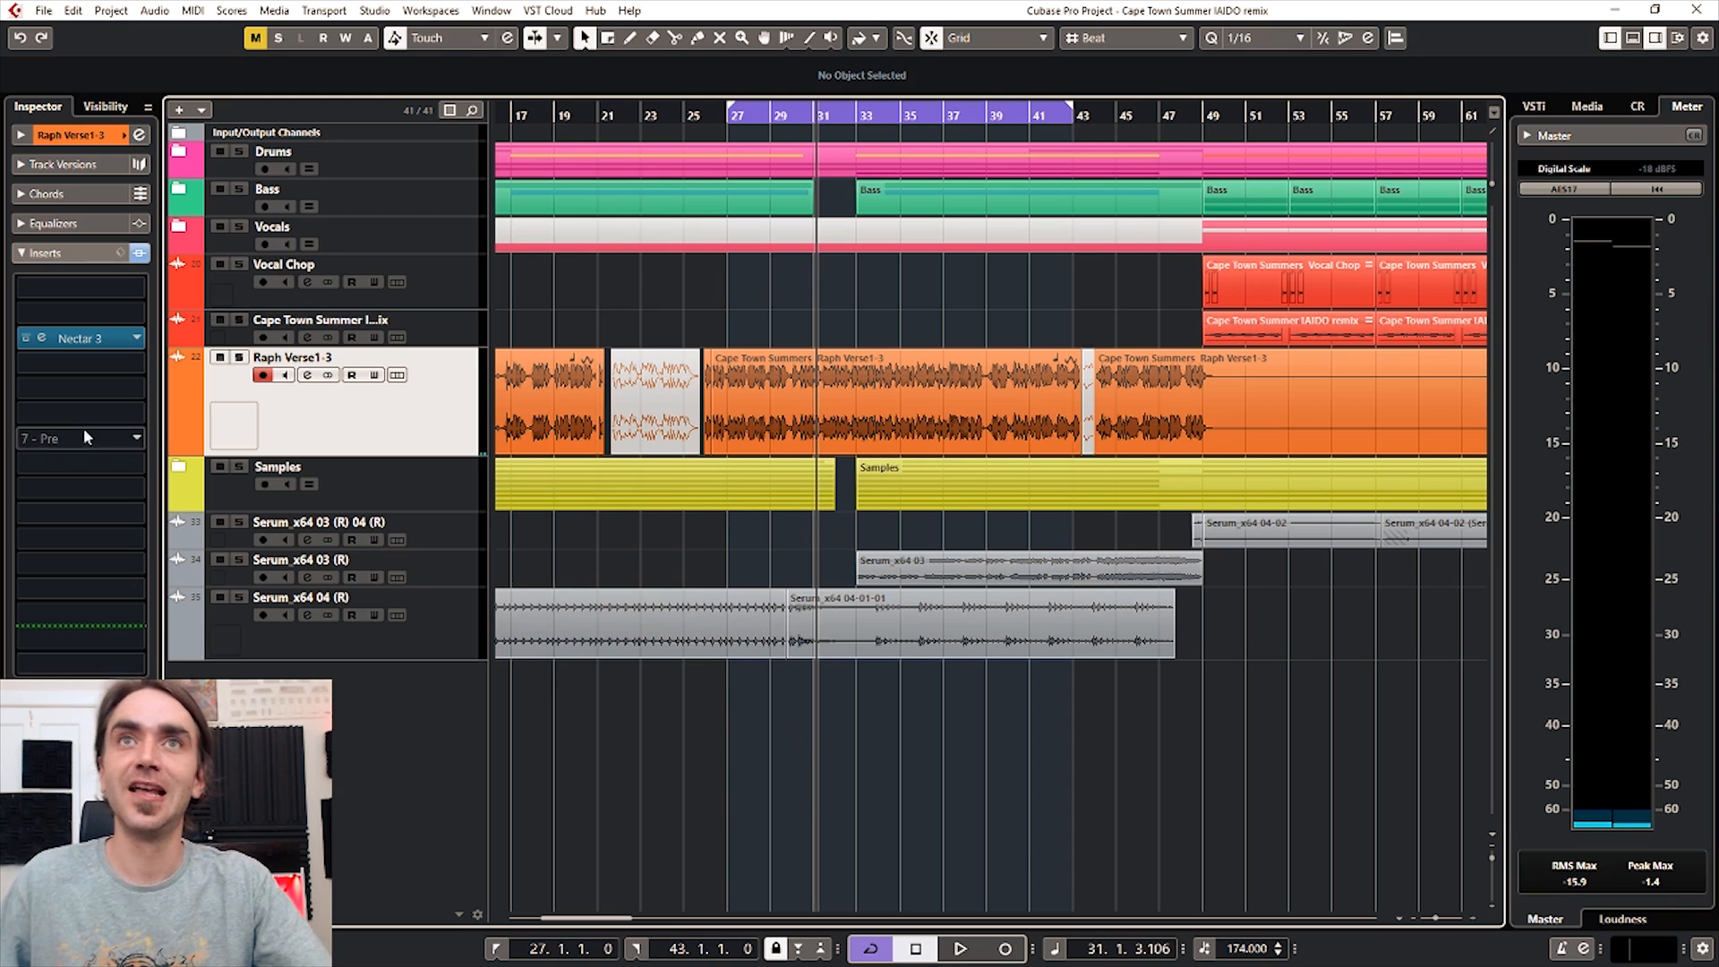
click(102, 138)
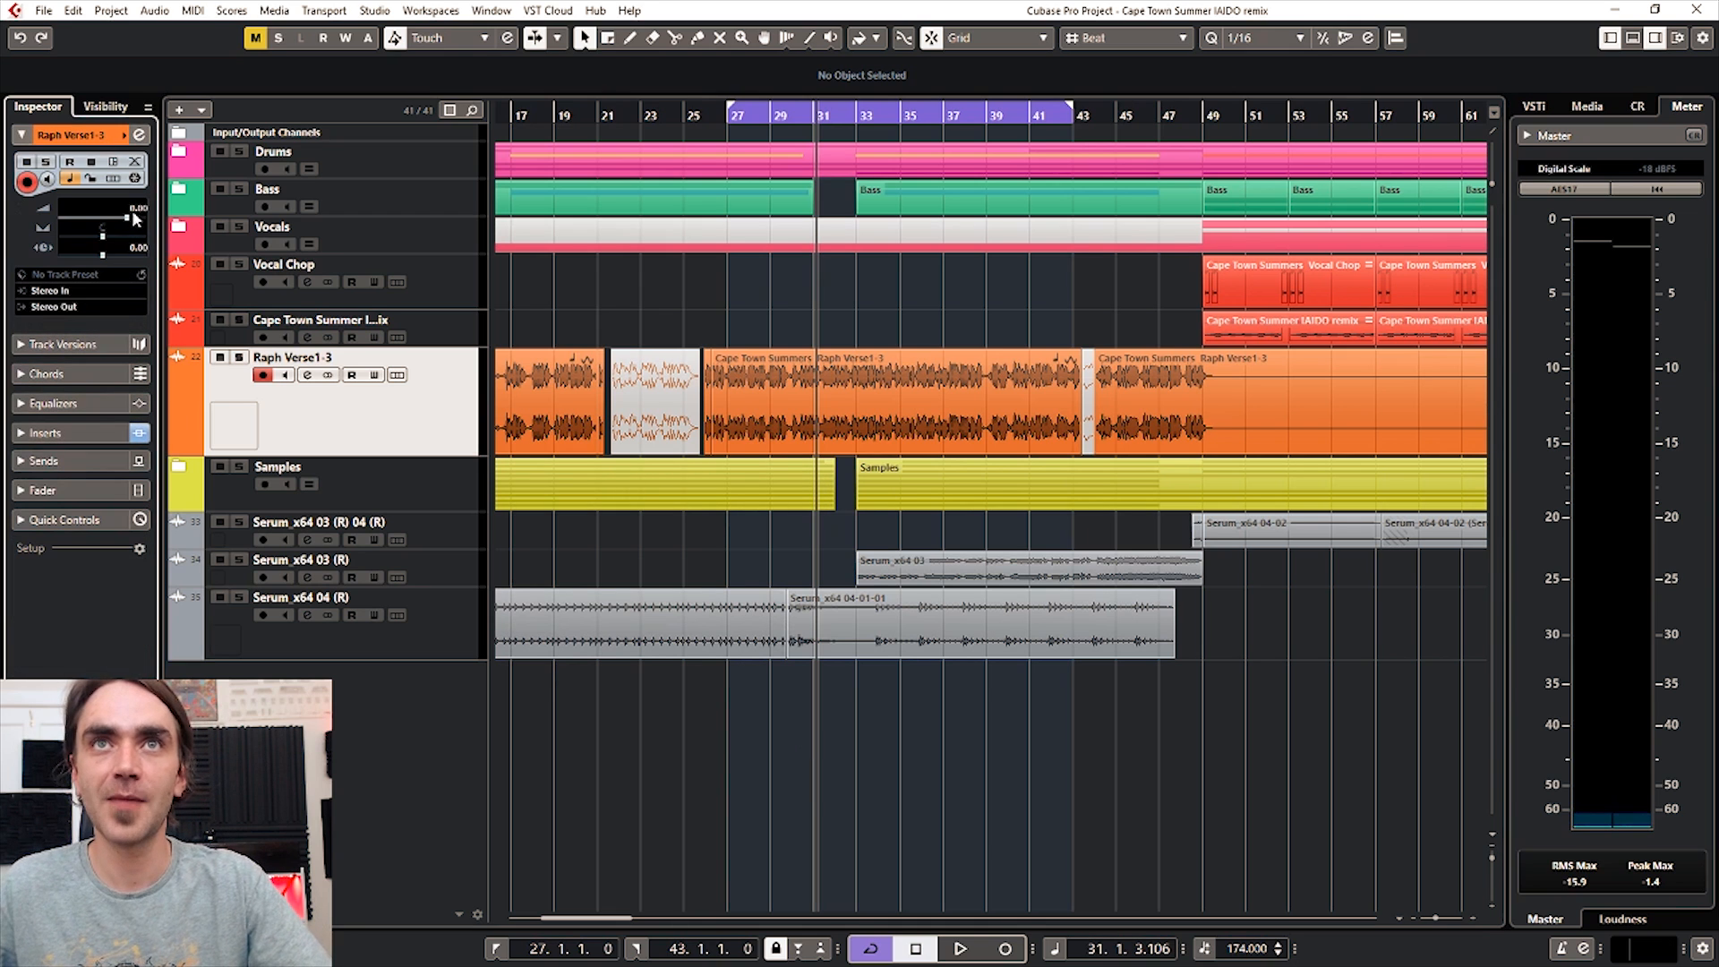
scroll(132, 219, down, 2)
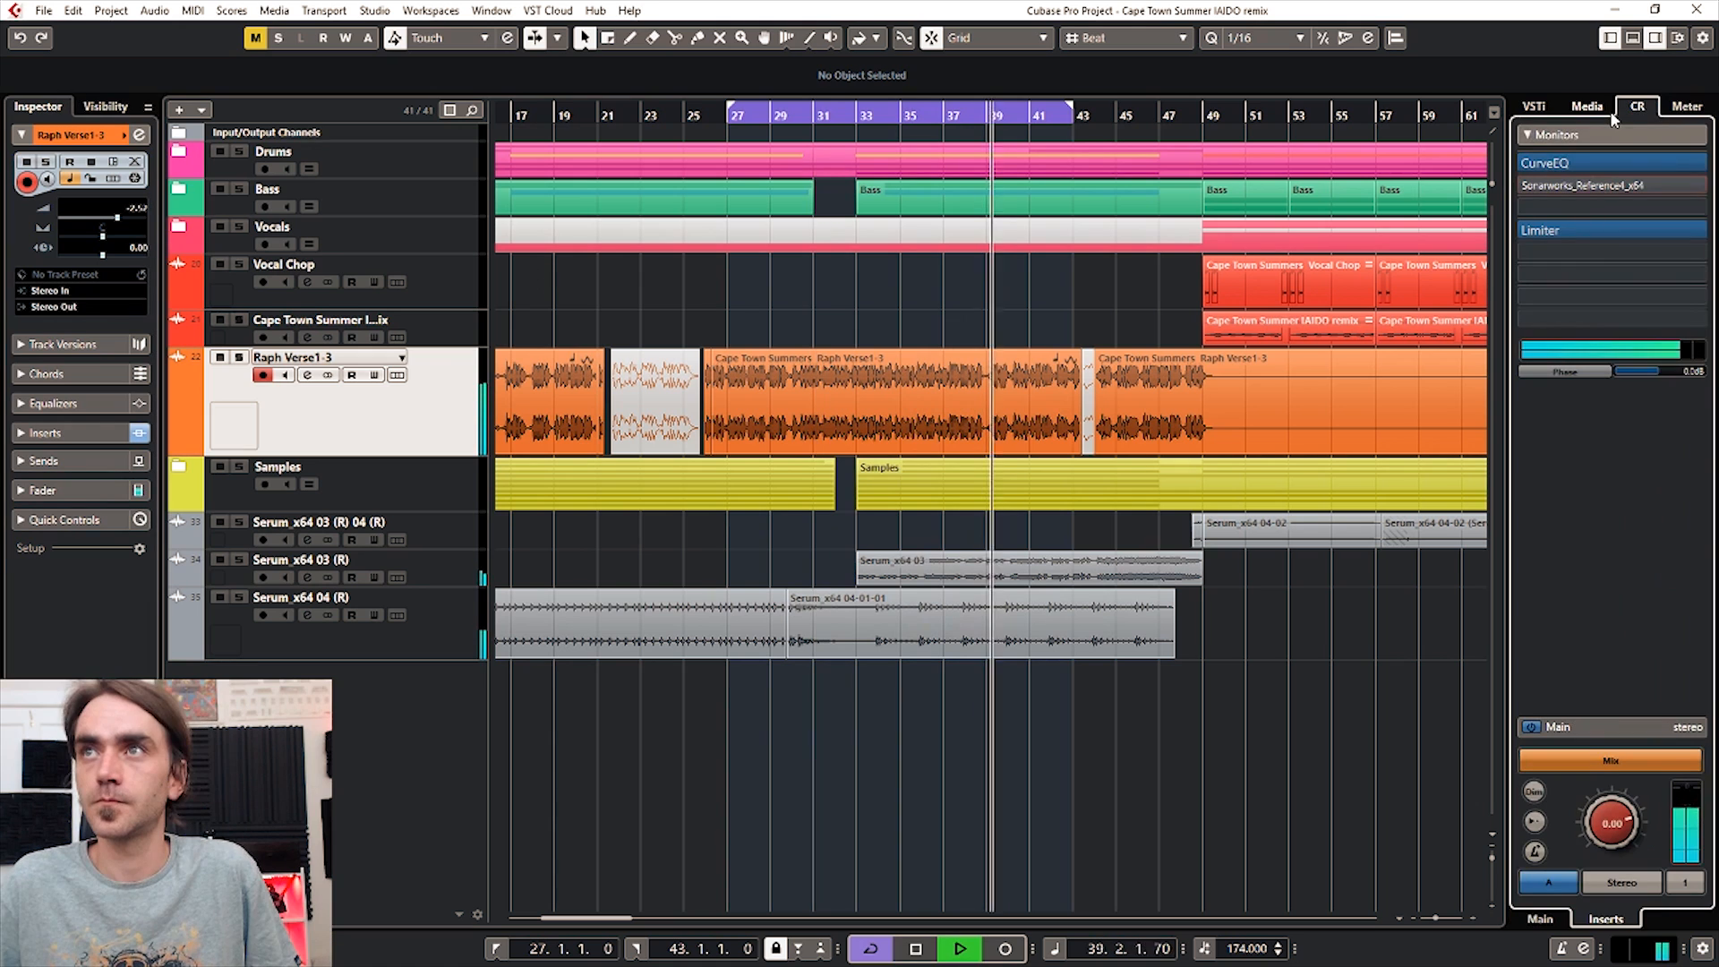
Step: Turn off loop playback, turn on auto-scroll, and follow the mix into the section starting at bar 65
key(g)
key(g)
key(g)
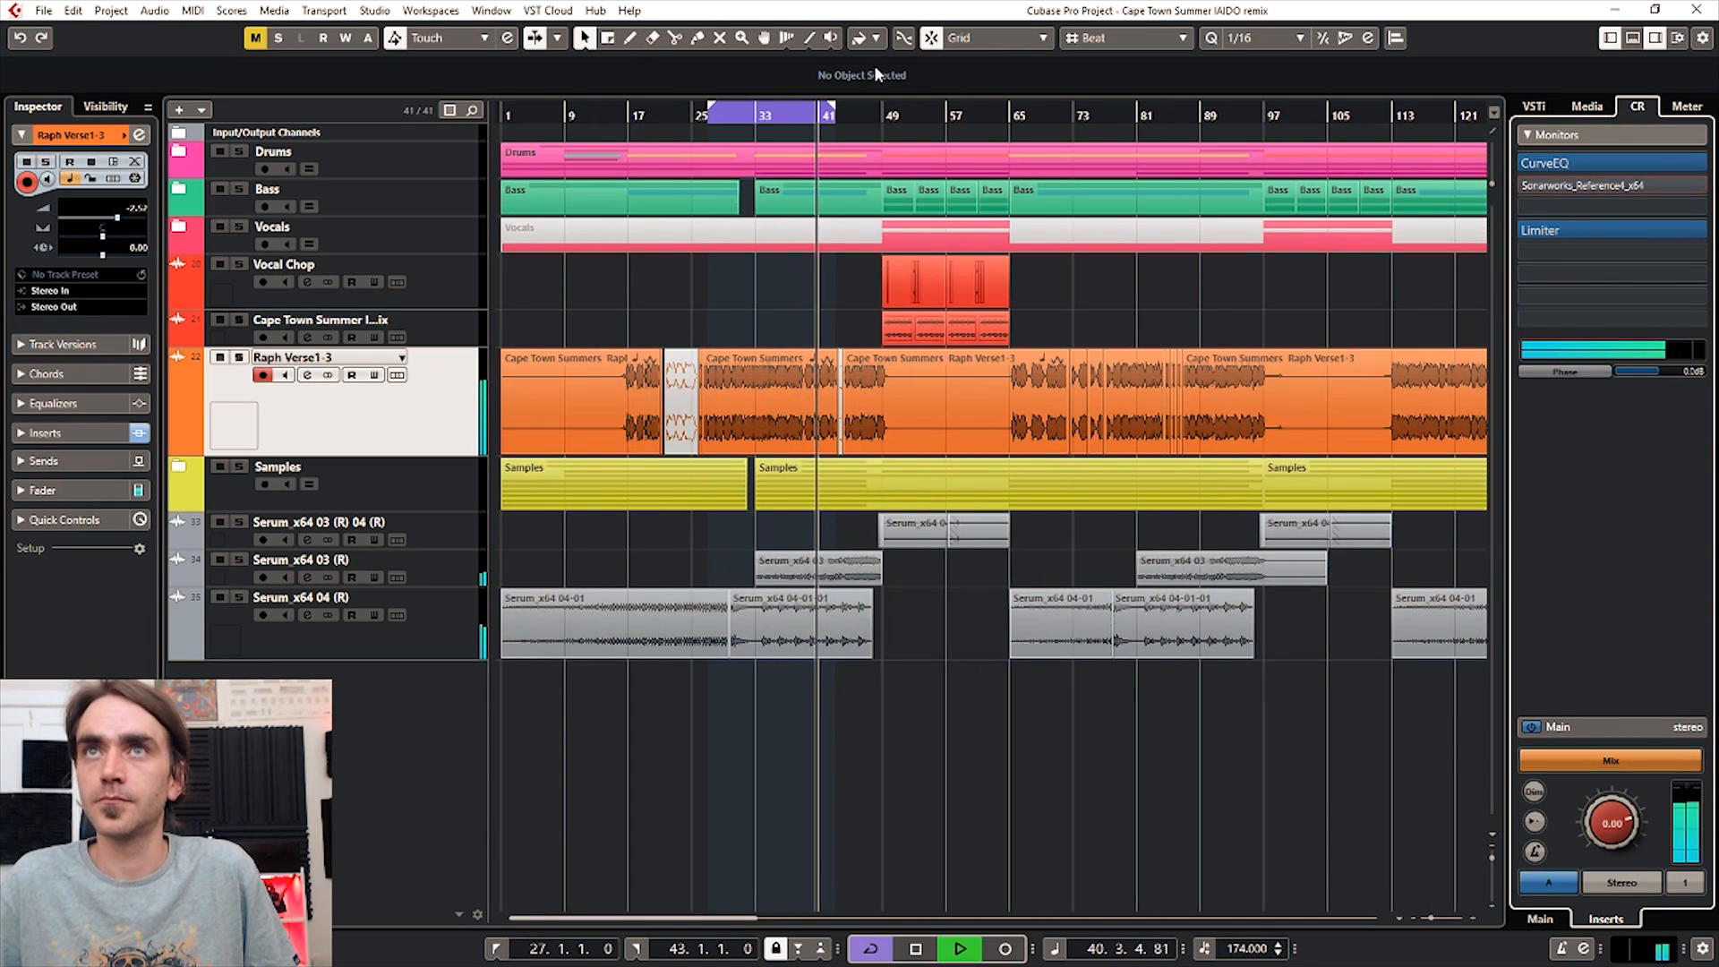
key(KP_Divide)
key(f)
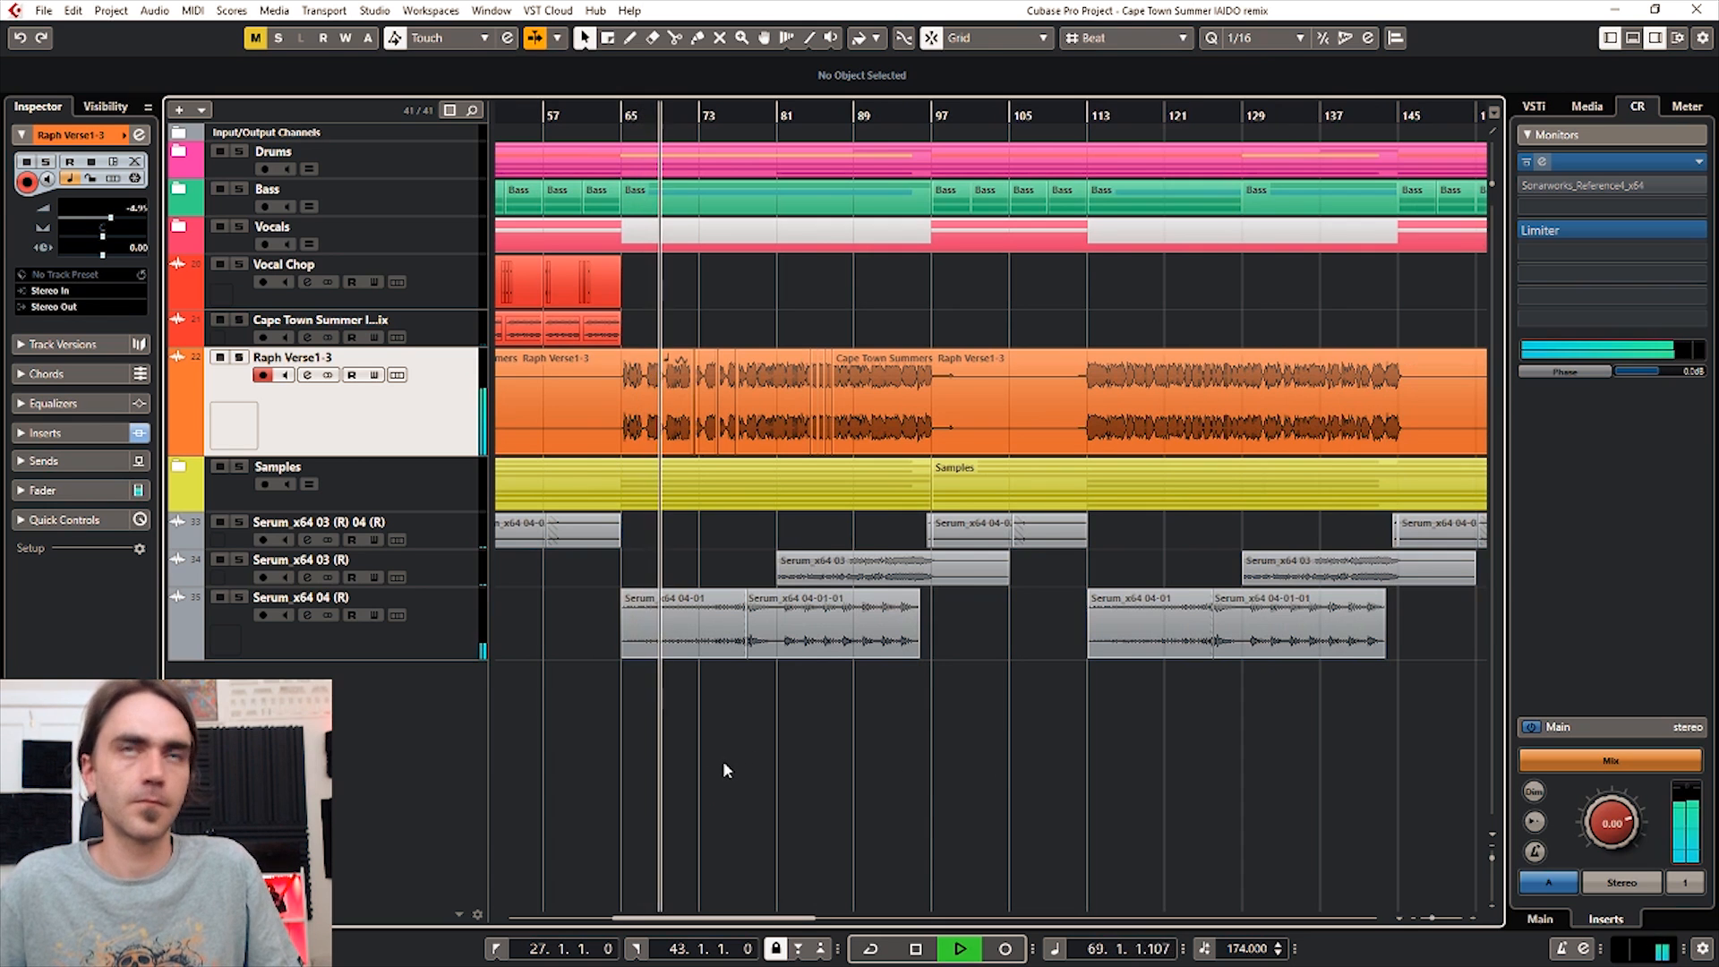
scroll(726, 763, down, 2)
scroll(726, 763, left, 3)
scroll(754, 771, up, 3)
scroll(973, 792, up, 2)
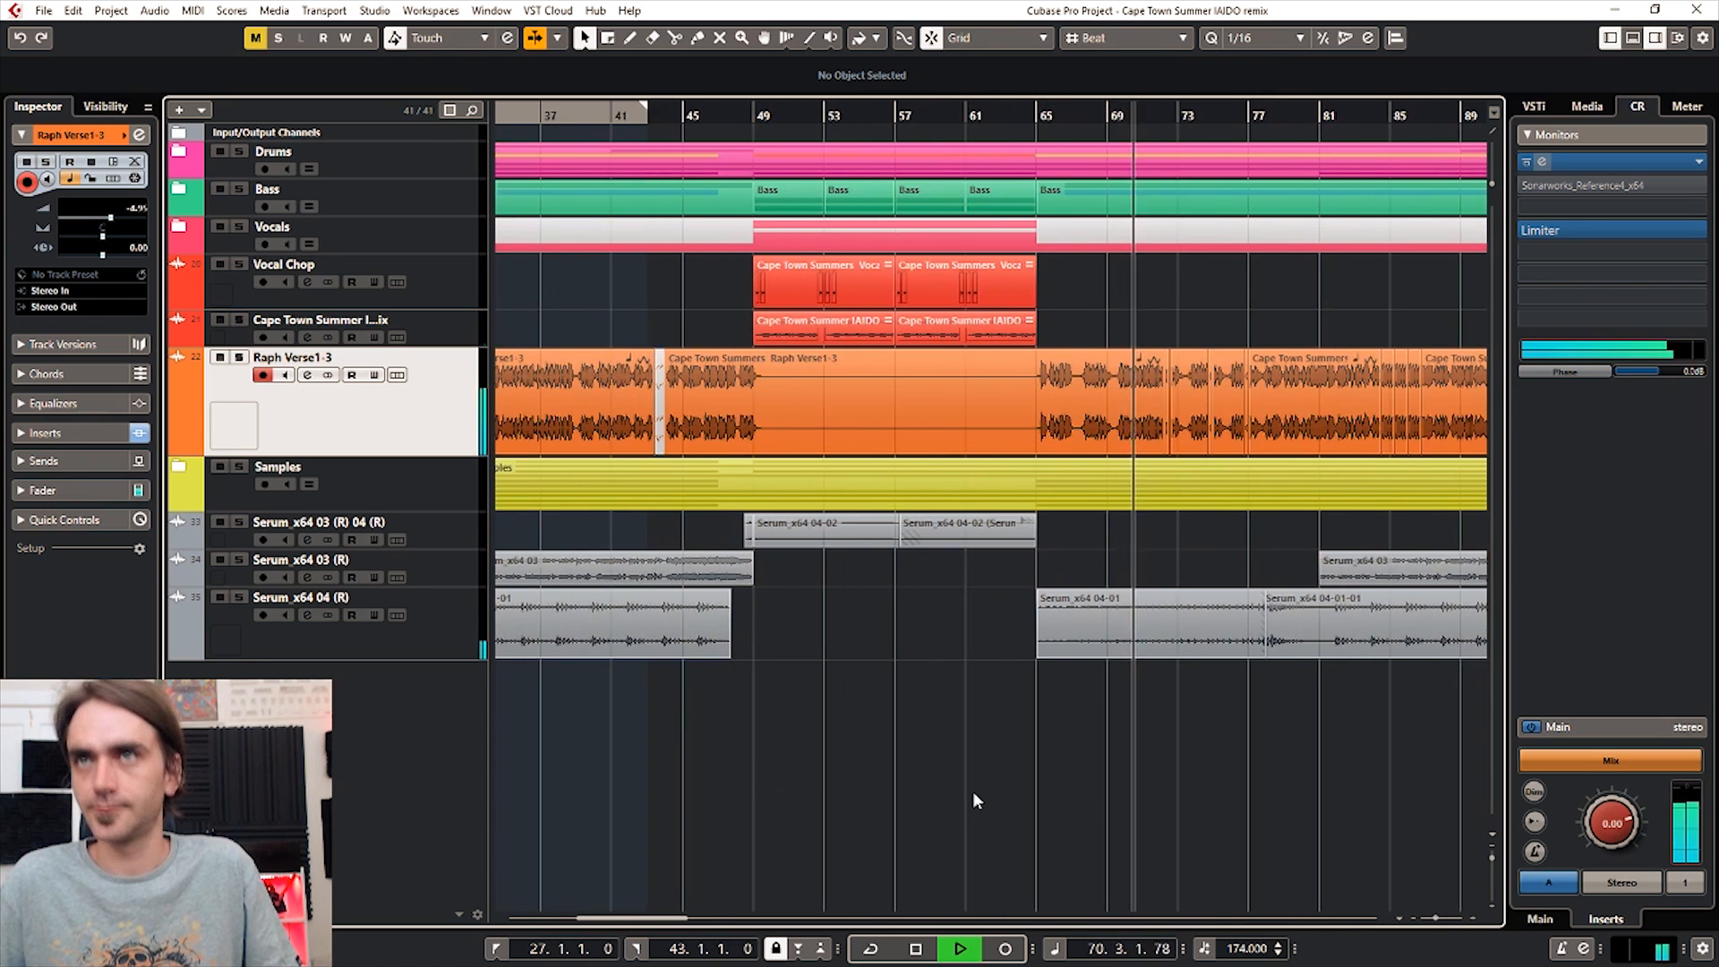
scroll(964, 794, right, 3)
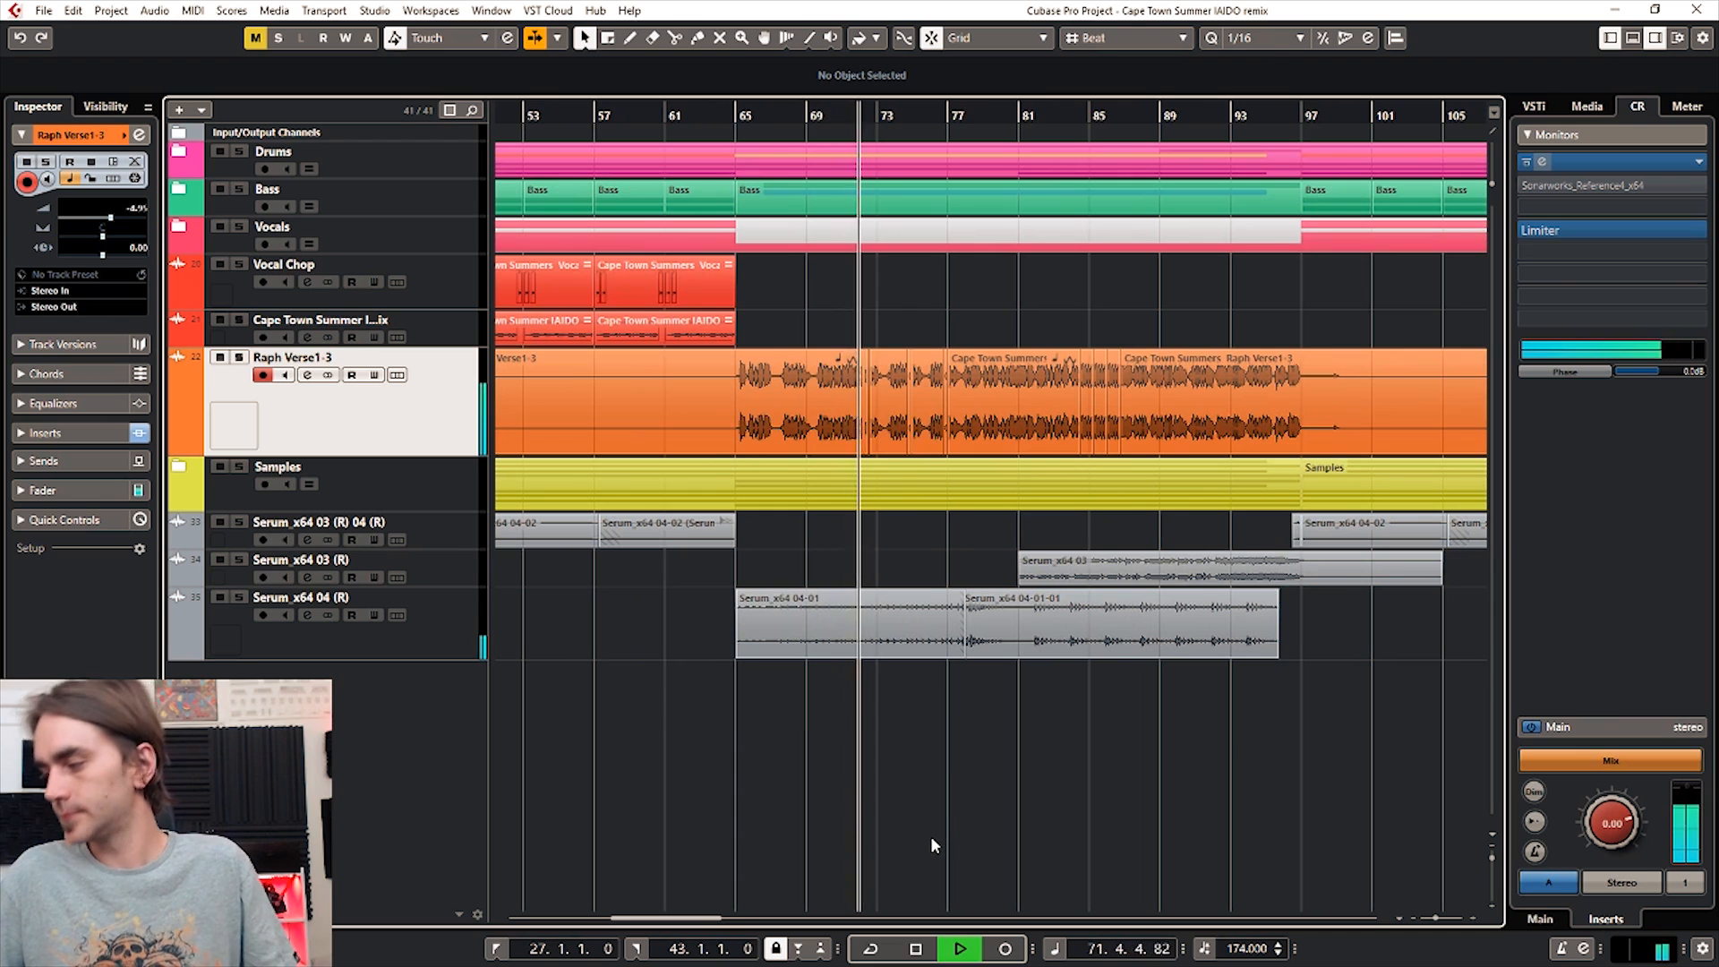